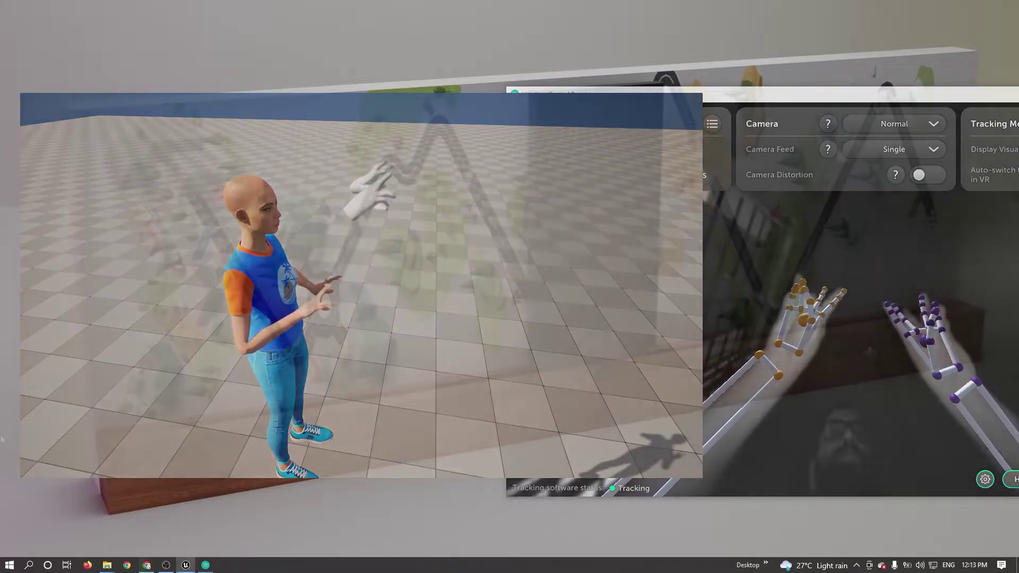
Open Control Panel's Programs > Uninstall a program list through a 'cot' Start search.
{"action": "key", "text": "super"}
{"action": "type", "text": "cot"}
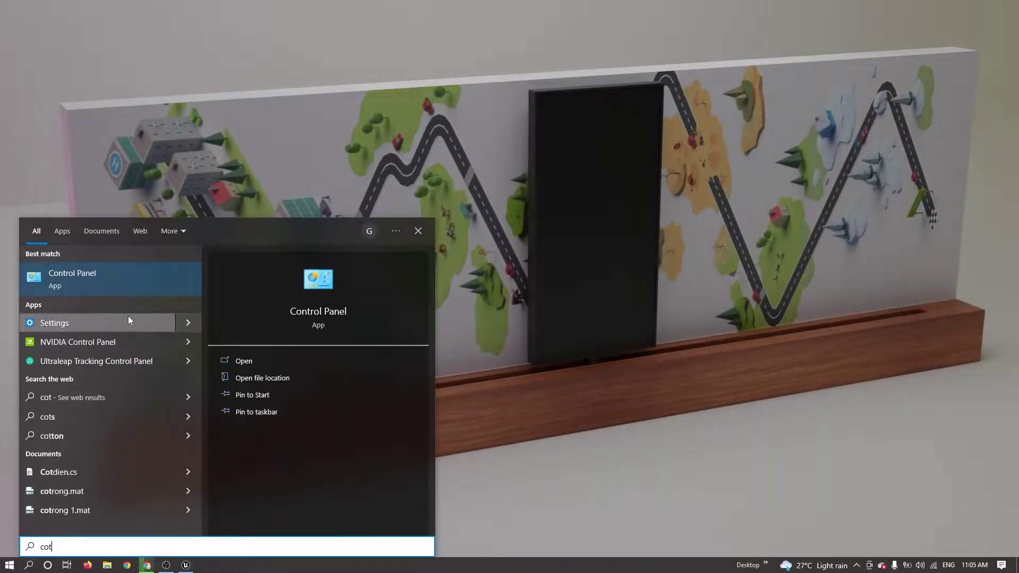
{"action": "key", "text": "Return"}
{"action": "left_click", "coordinate": [265, 237]}
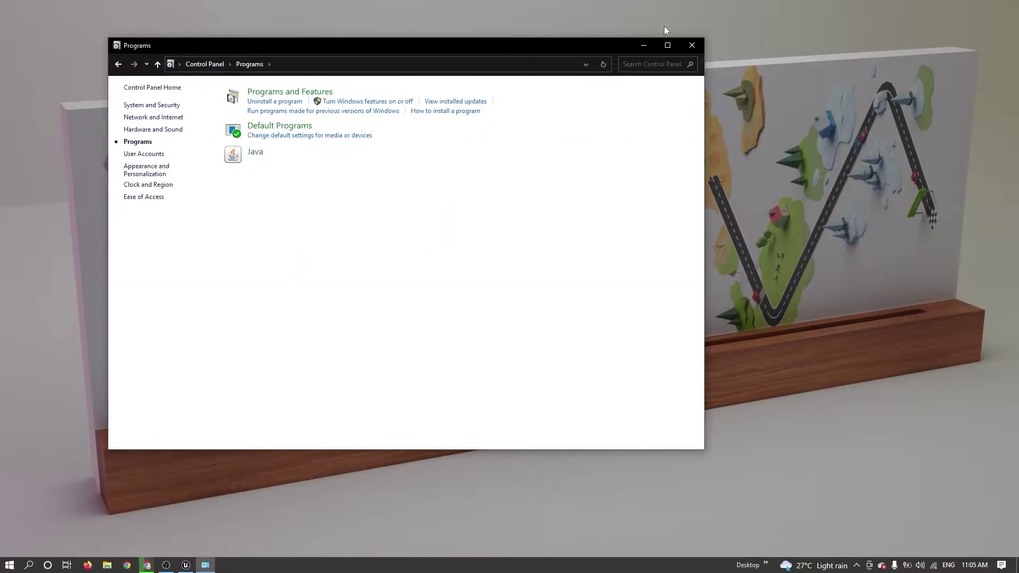
{"action": "left_click", "coordinate": [668, 45]}
{"action": "left_click", "coordinate": [9, 23]}
{"action": "left_click", "coordinate": [388, 210]}
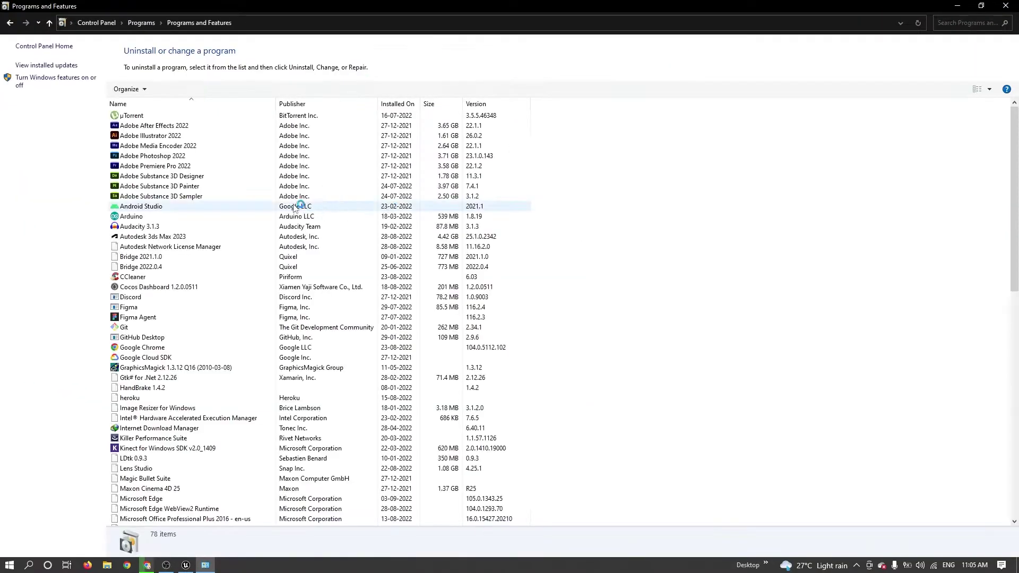
{"action": "left_click", "coordinate": [295, 196]}
Uninstall Ultraleap Tracking and close the finished uninstaller.
{"action": "scroll", "coordinate": [292, 266], "scroll_direction": "down", "scroll_amount": 12}
{"action": "left_click", "coordinate": [159, 377]}
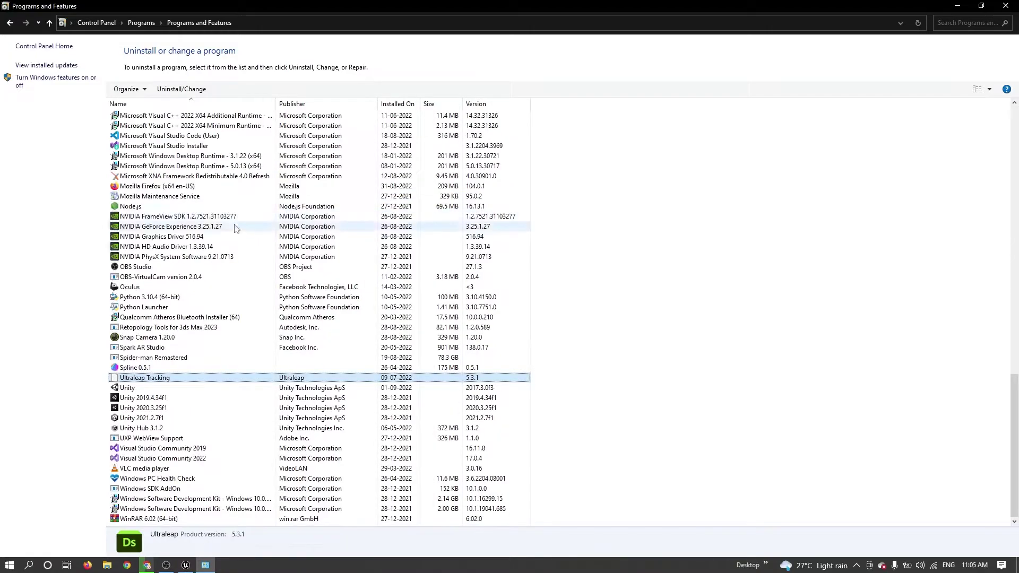
{"action": "left_click", "coordinate": [183, 88]}
{"action": "left_click", "coordinate": [581, 369]}
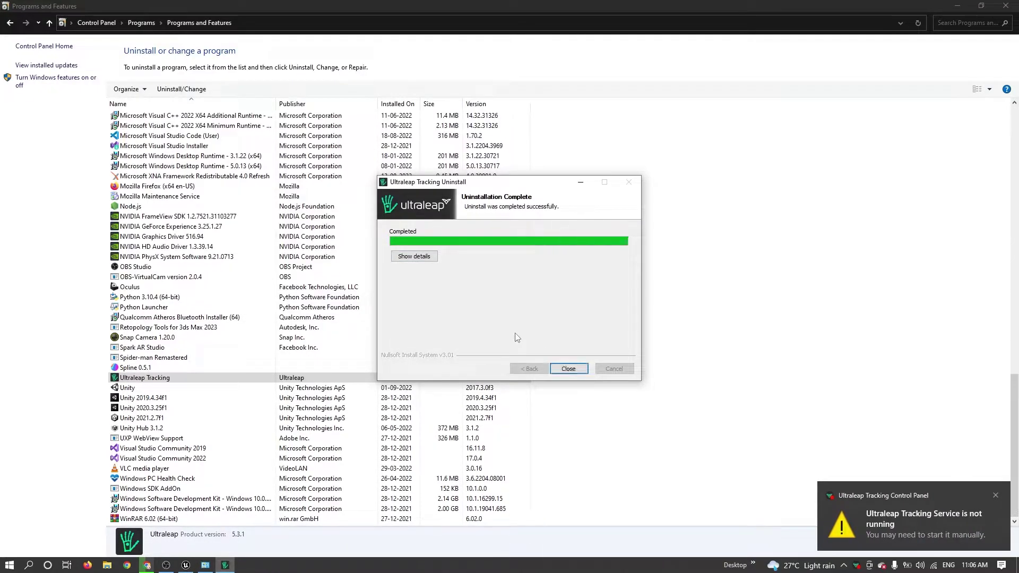
{"action": "left_click", "coordinate": [568, 369]}
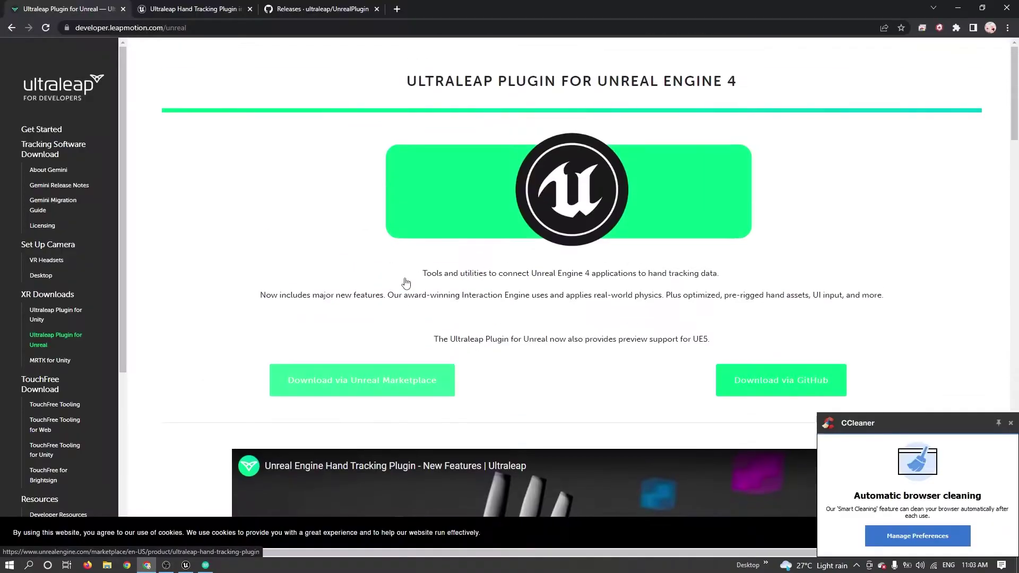
Start the DOWNLOAD GEMINI tracking software download for Windows.
{"action": "scroll", "coordinate": [405, 276], "scroll_direction": "down", "scroll_amount": 12}
{"action": "scroll", "coordinate": [406, 280], "scroll_direction": "up", "scroll_amount": 2}
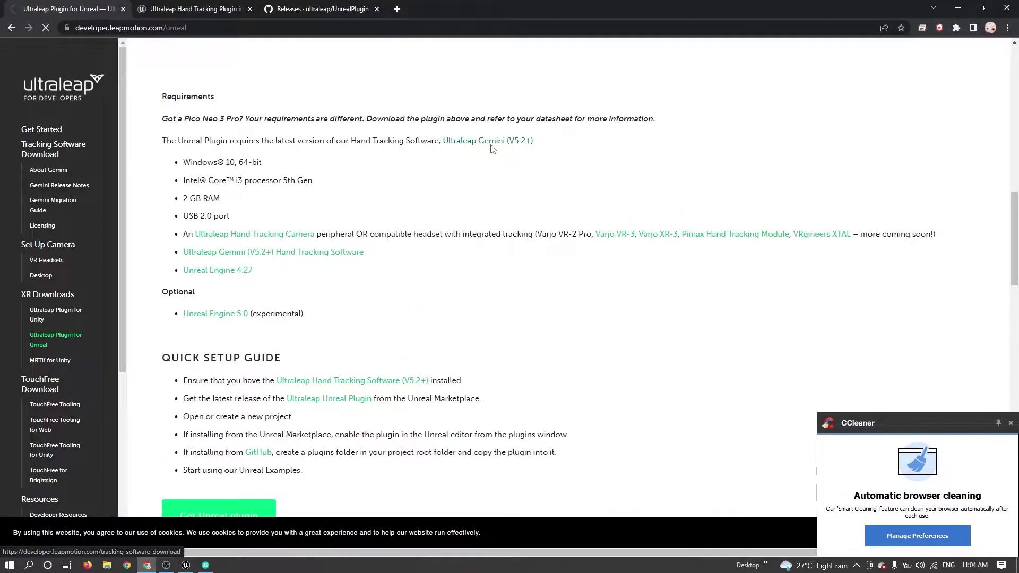
{"action": "scroll", "coordinate": [528, 202], "scroll_direction": "down", "scroll_amount": 2}
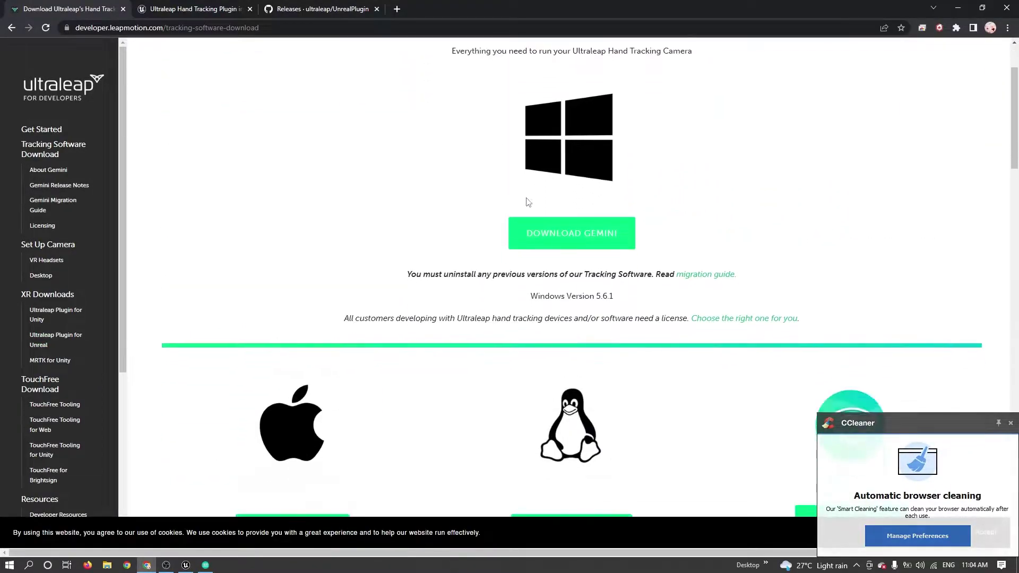
{"action": "left_click", "coordinate": [577, 248]}
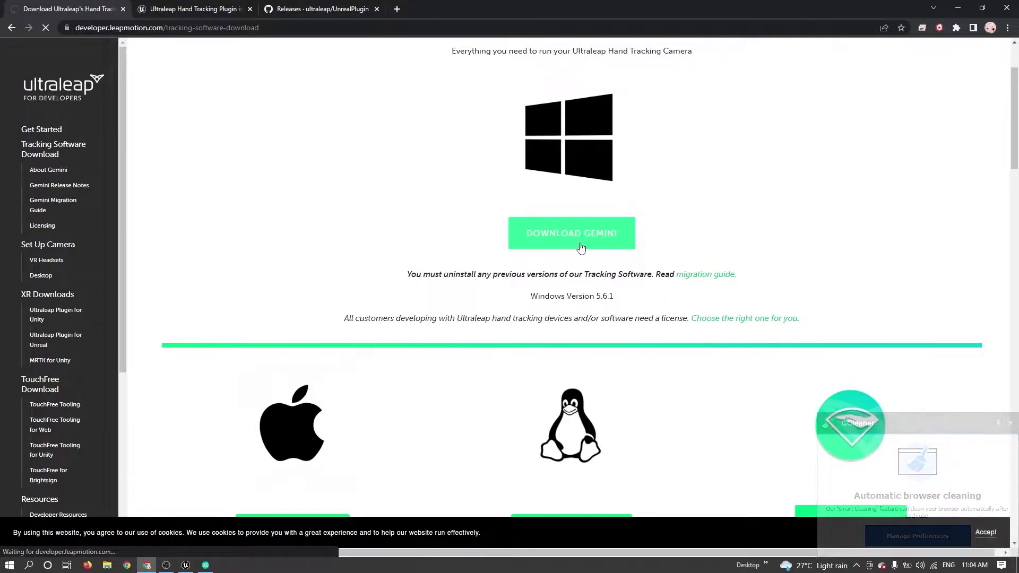
Dismiss the browser prompts, agree to the Tracking SDK license terms and accept.
{"action": "left_click", "coordinate": [1012, 424]}
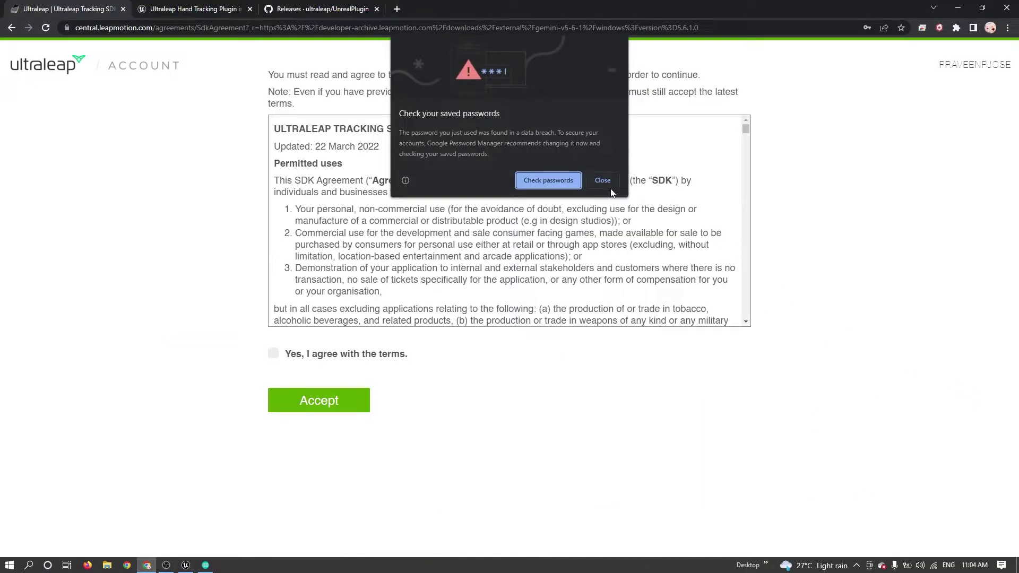
{"action": "left_click", "coordinate": [604, 180]}
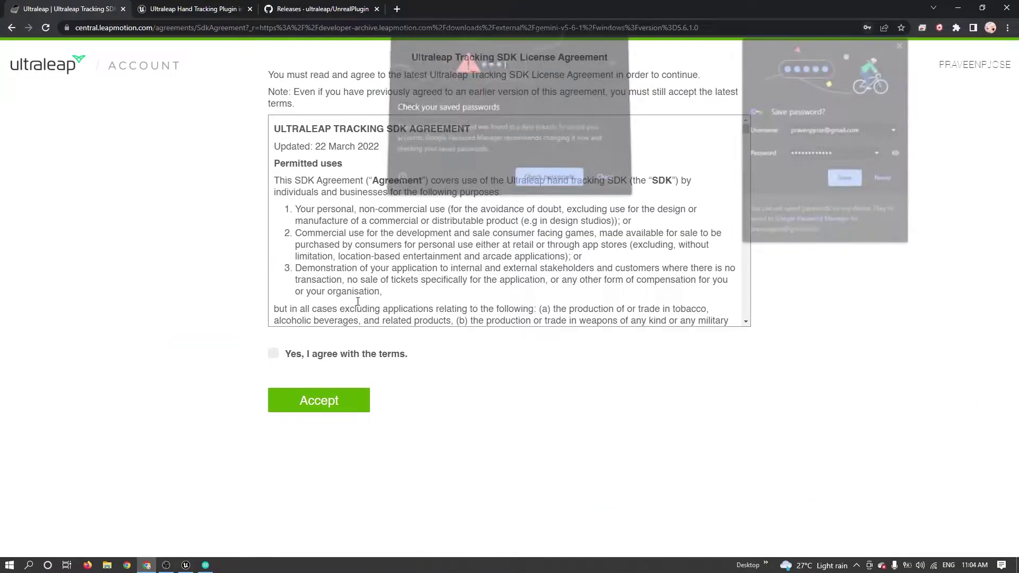
{"action": "left_click", "coordinate": [429, 293]}
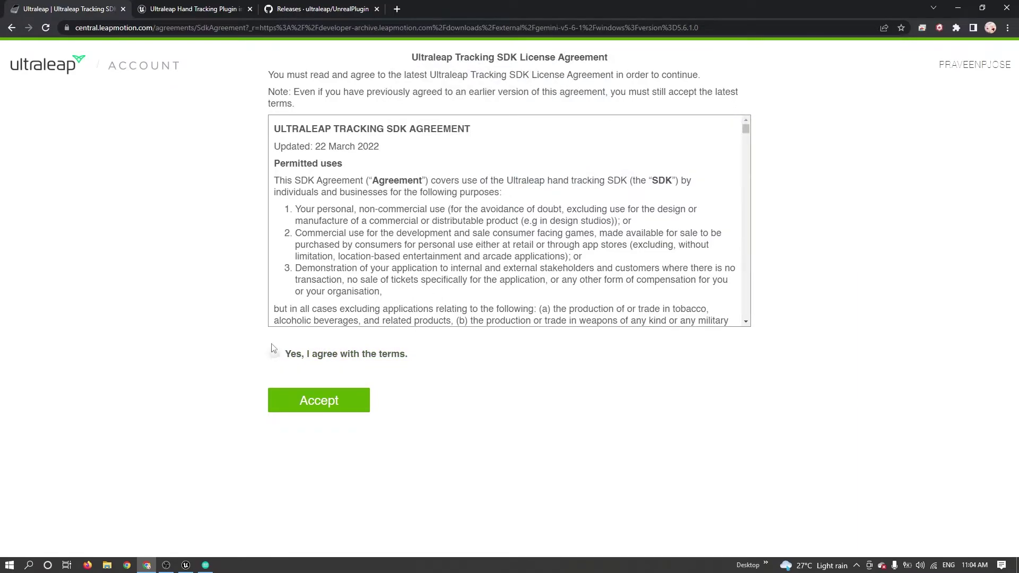
{"action": "left_click", "coordinate": [273, 354]}
{"action": "left_click", "coordinate": [322, 402]}
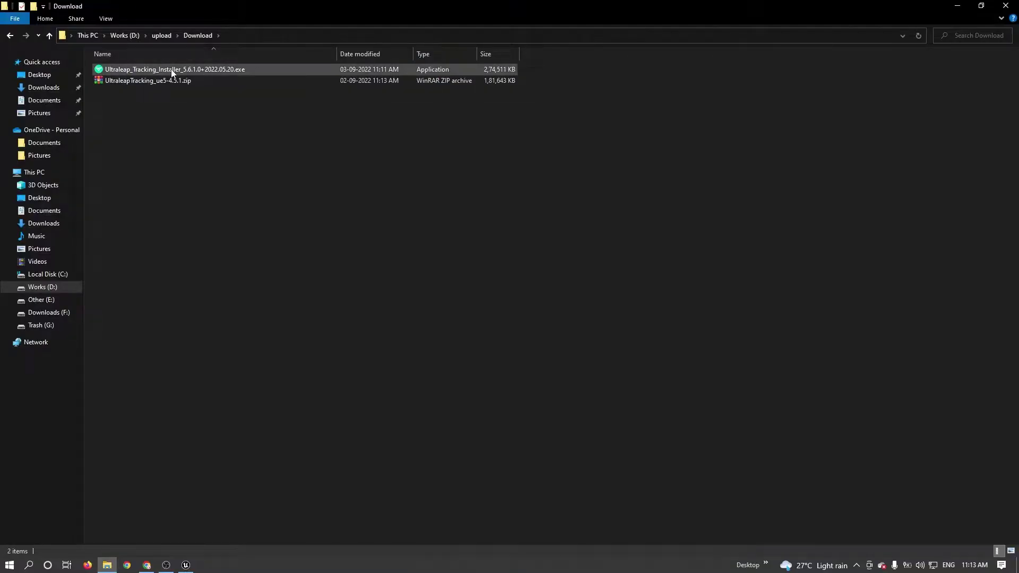
Run the Ultraleap_Tracking_Installer exe through License, Information and Ready pages to Finish.
{"action": "left_click", "coordinate": [171, 71]}
{"action": "double_click", "coordinate": [171, 71]}
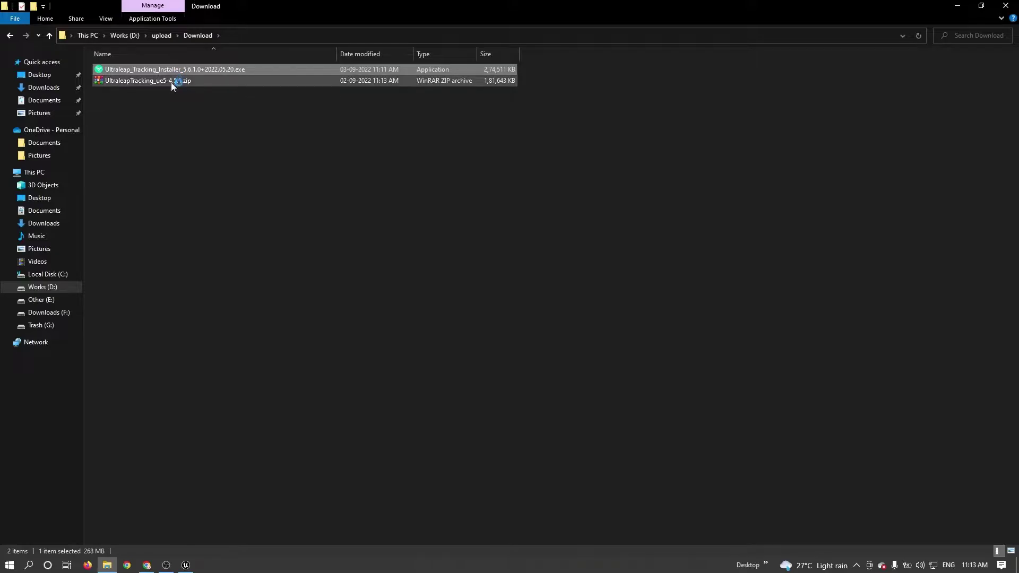
{"action": "left_click", "coordinate": [595, 388]}
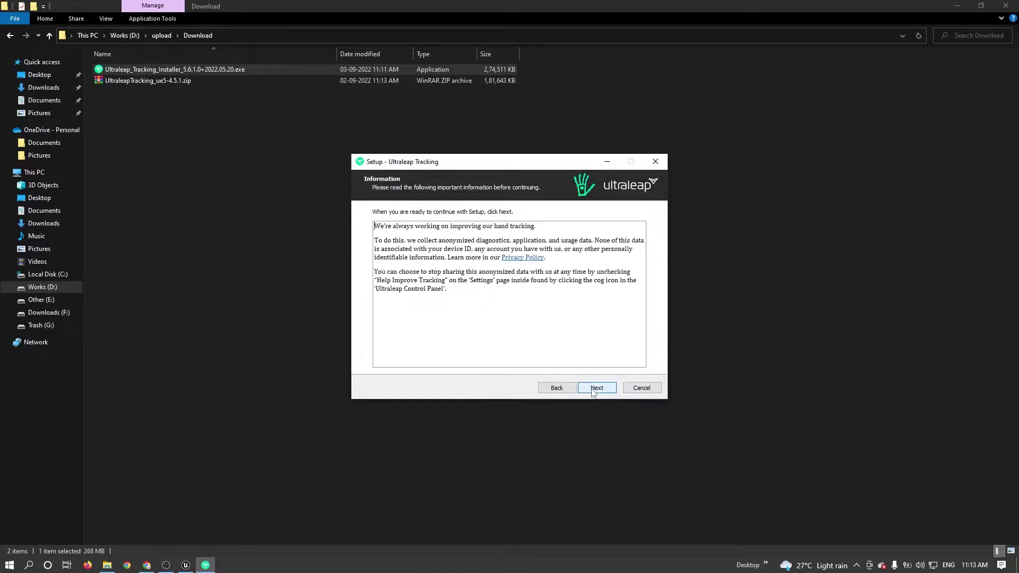
{"action": "left_click", "coordinate": [597, 388]}
{"action": "left_click", "coordinate": [598, 388]}
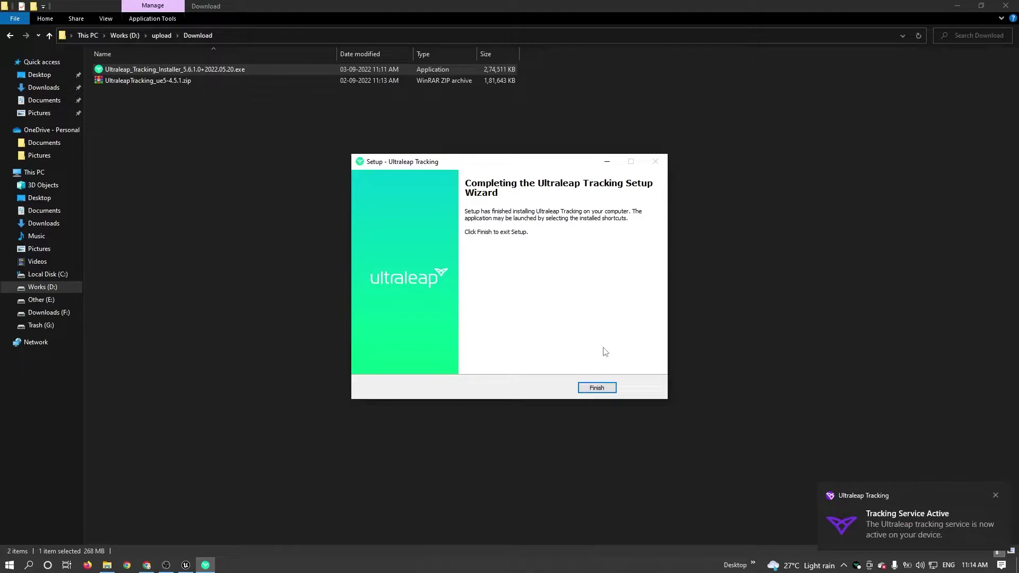
{"action": "left_click", "coordinate": [599, 387]}
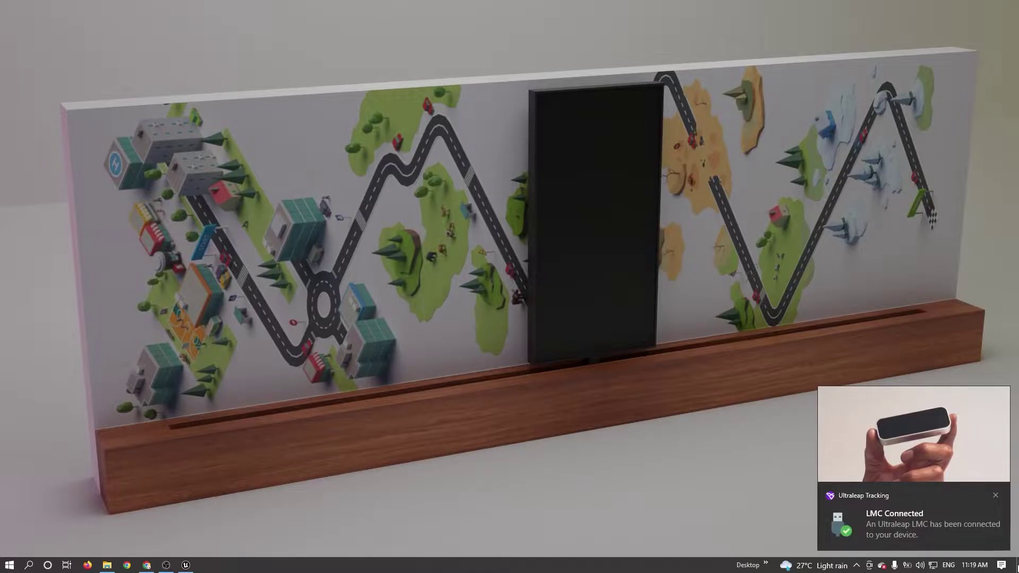
{"action": "left_click", "coordinate": [997, 496]}
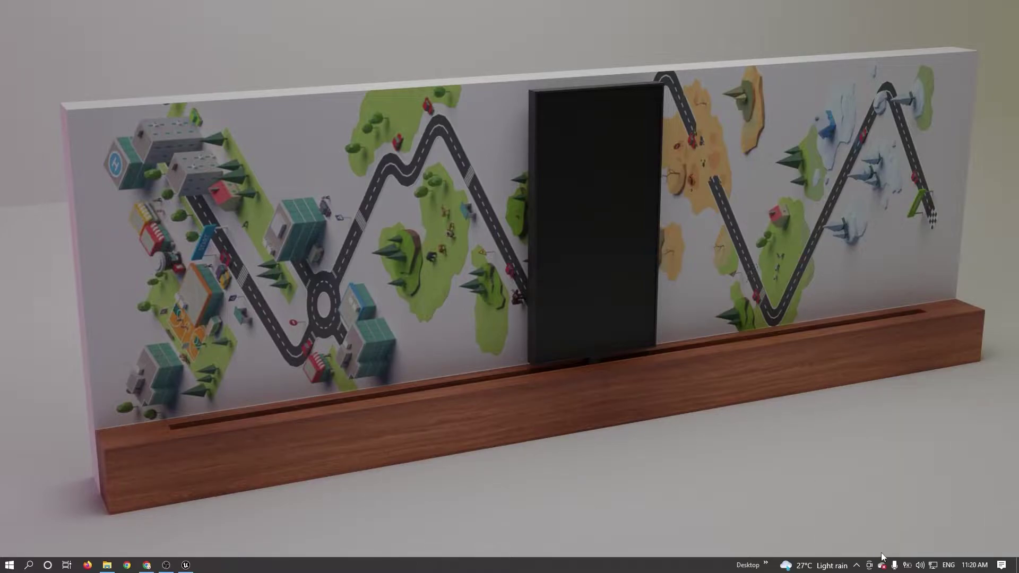
{"action": "left_click", "coordinate": [856, 565]}
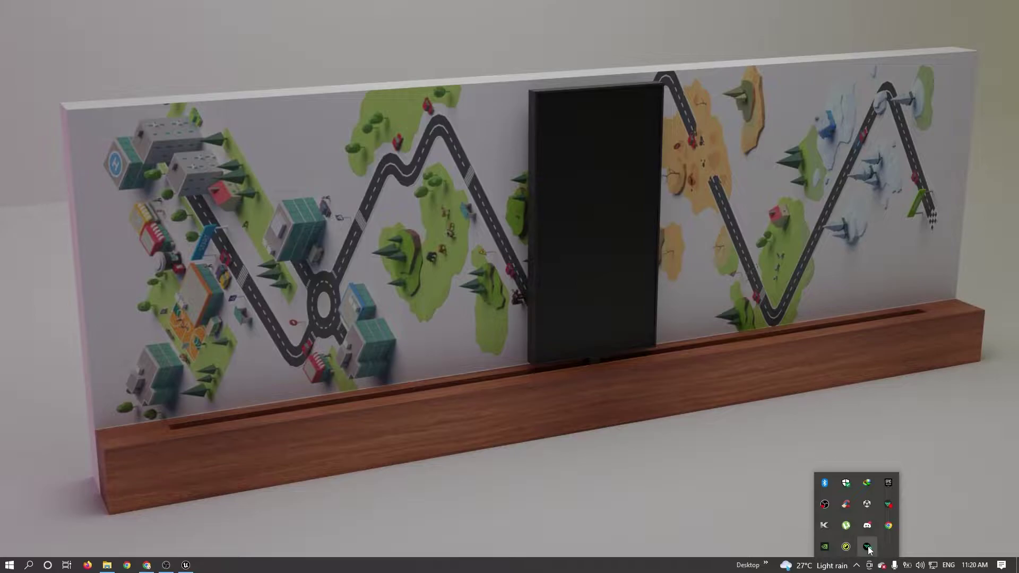
{"action": "left_click", "coordinate": [868, 547]}
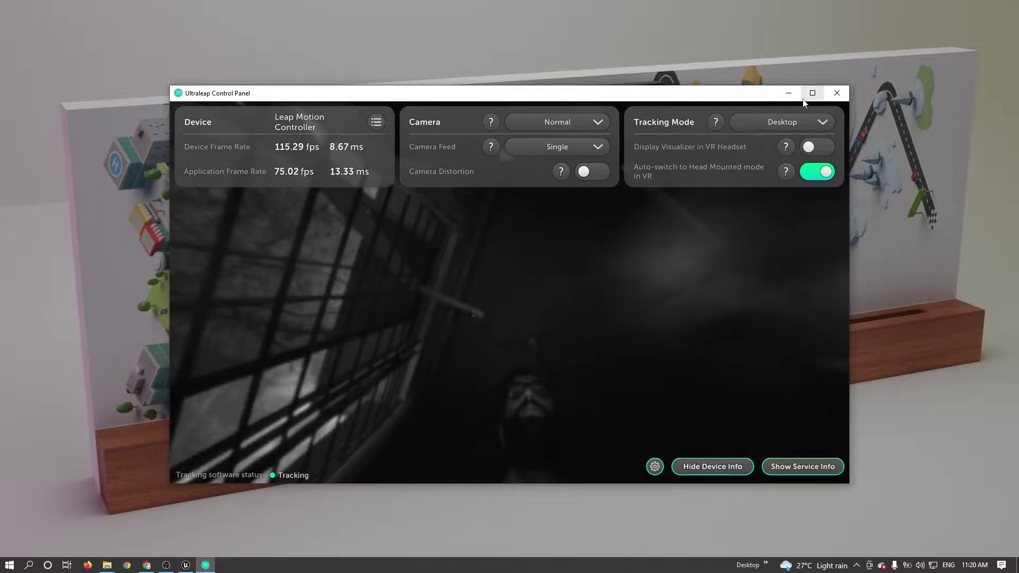
{"action": "left_click", "coordinate": [831, 97]}
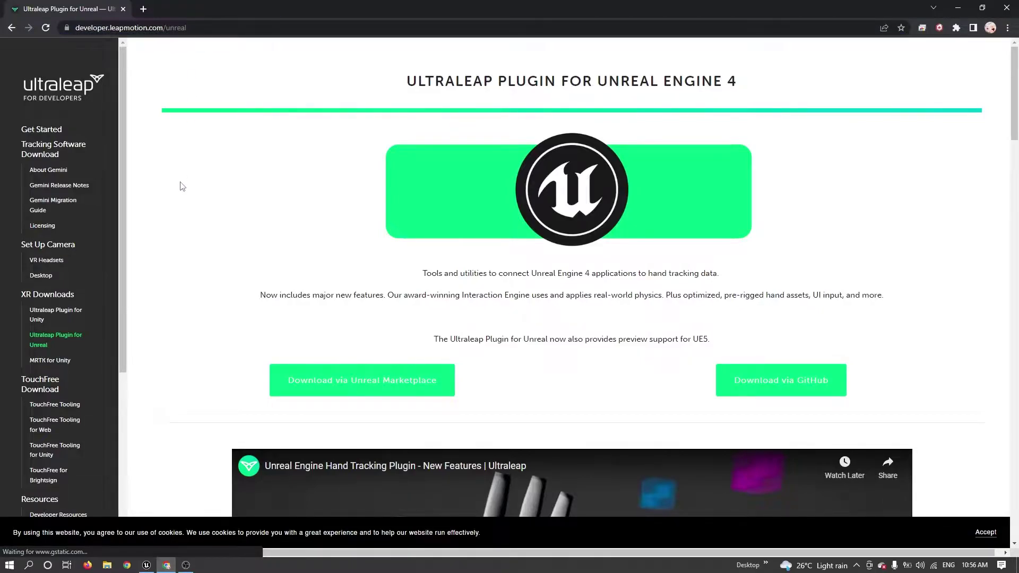
Open the plugin's Marketplace and GitHub pages in tabs, scrolling to the v4.5.1 Assets list.
{"action": "scroll", "coordinate": [182, 185], "scroll_direction": "down", "scroll_amount": 2}
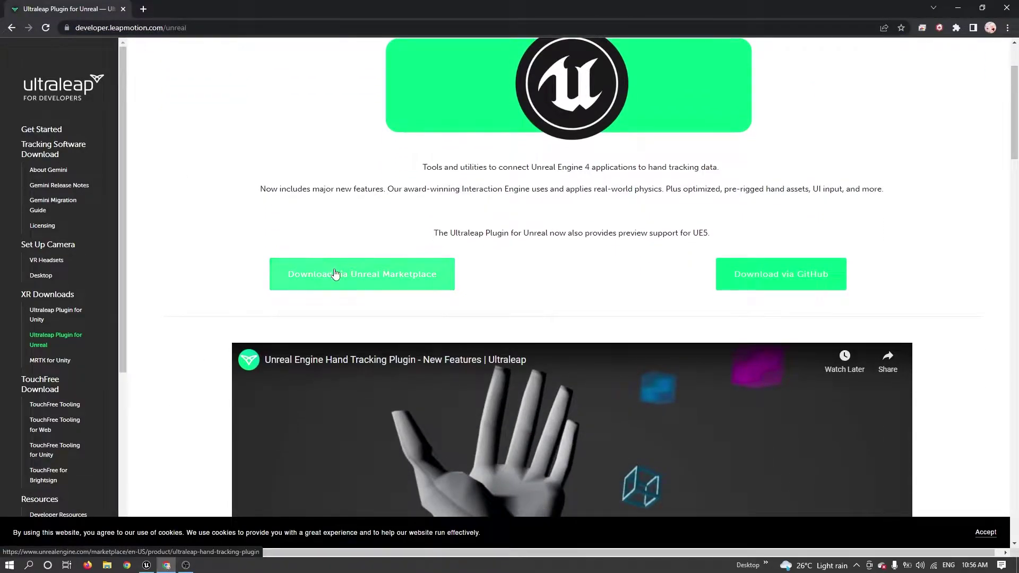
{"action": "middle_click", "coordinate": [786, 274]}
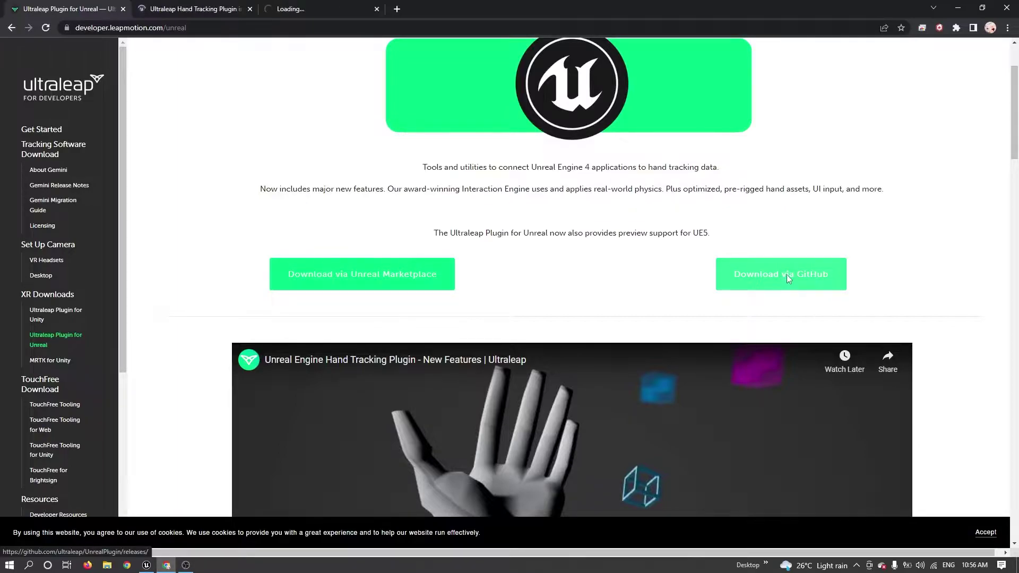
{"action": "left_click", "coordinate": [201, 9]}
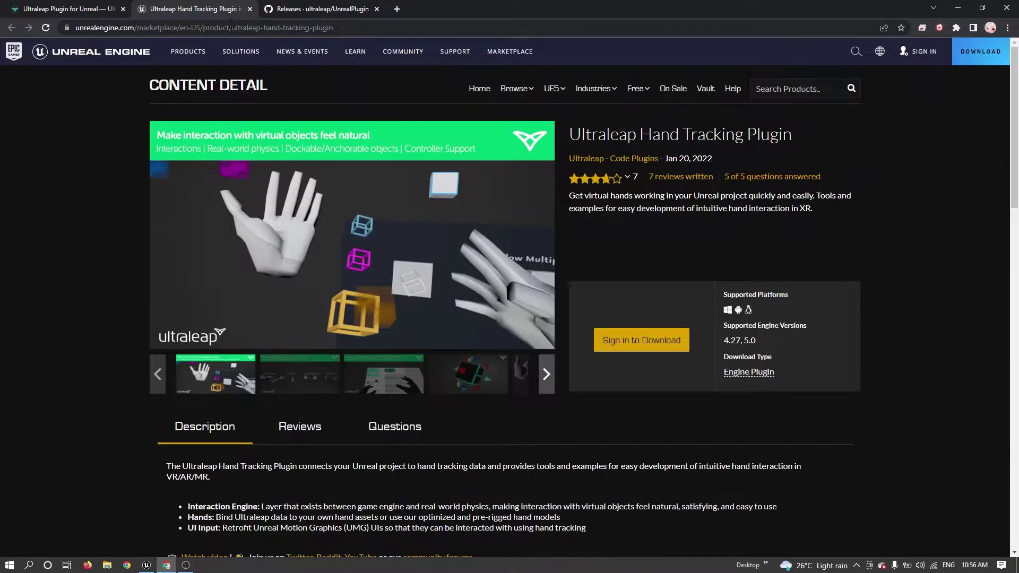
{"action": "left_click", "coordinate": [343, 8]}
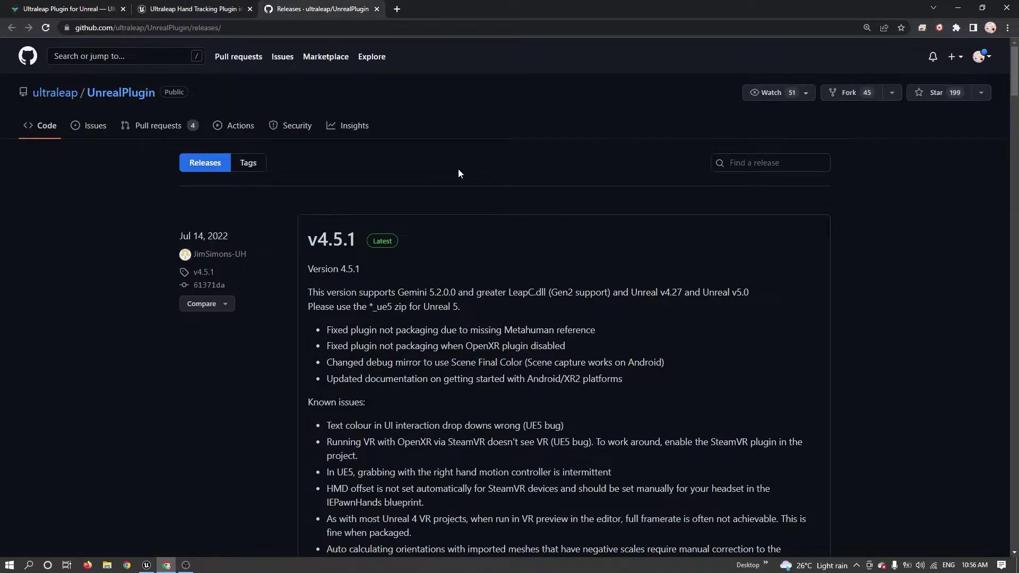
{"action": "scroll", "coordinate": [458, 169], "scroll_direction": "down", "scroll_amount": 10}
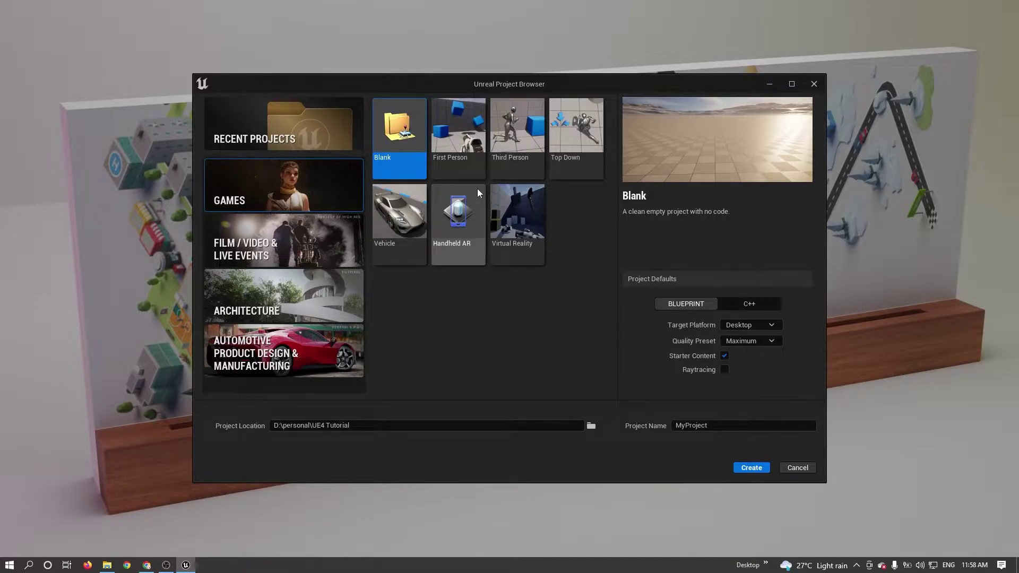
Create a Blank project named LeapMetahuman.
{"action": "key", "text": "Tab"}
{"action": "type", "text": "Lea"}
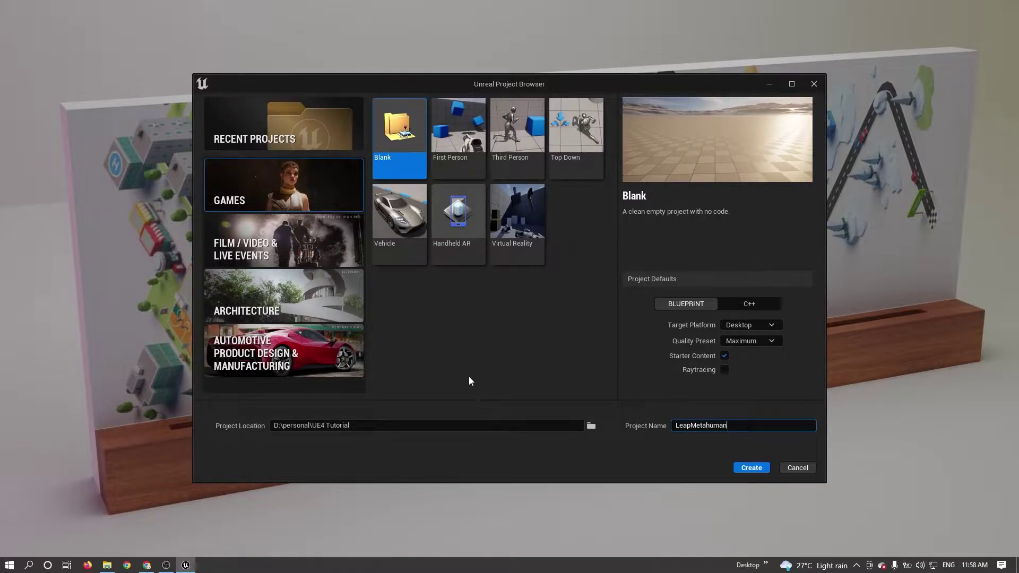
{"action": "left_click", "coordinate": [752, 468]}
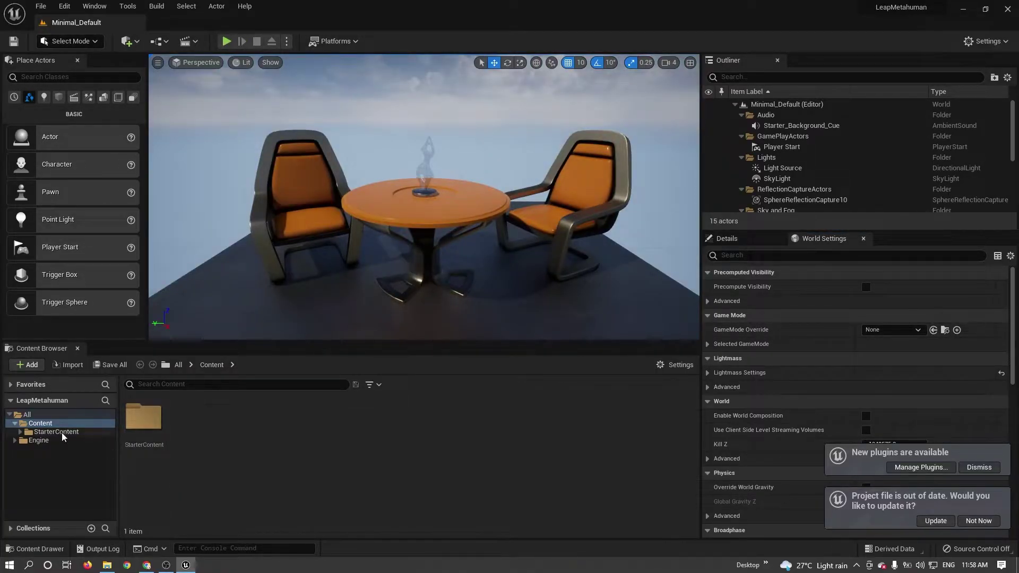
Show the project's Content folder in File Explorer.
{"action": "left_click", "coordinate": [15, 423]}
{"action": "right_click", "coordinate": [25, 427]}
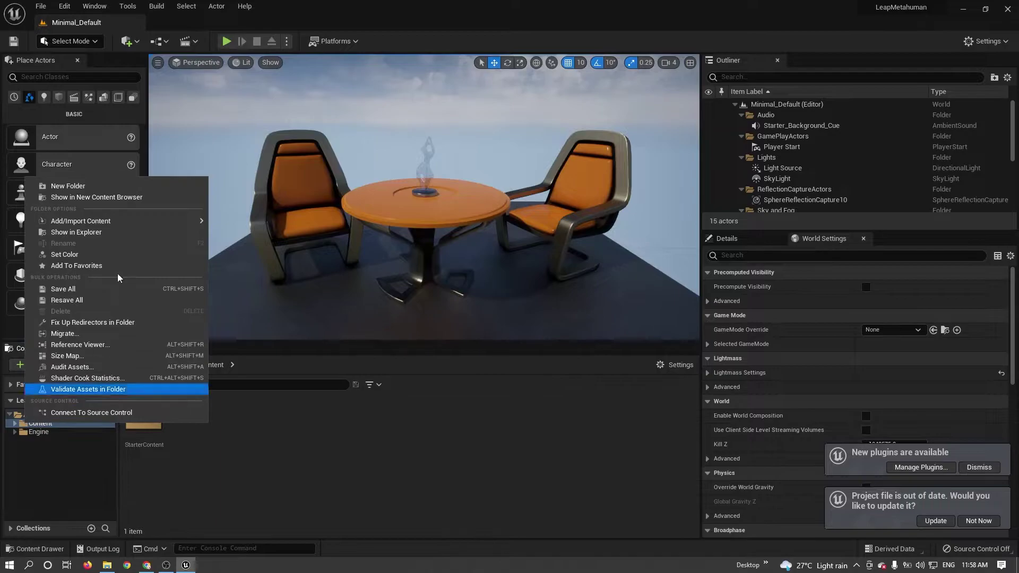
{"action": "left_click", "coordinate": [95, 234]}
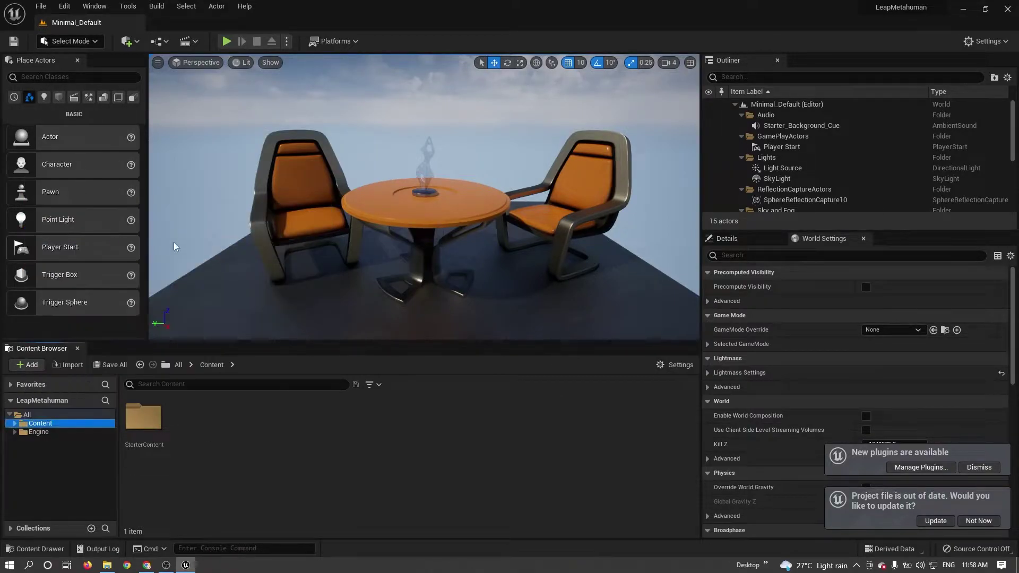
Create a Plugins folder in the LeapMetahuman project folder.
{"action": "left_click", "coordinate": [501, 25]}
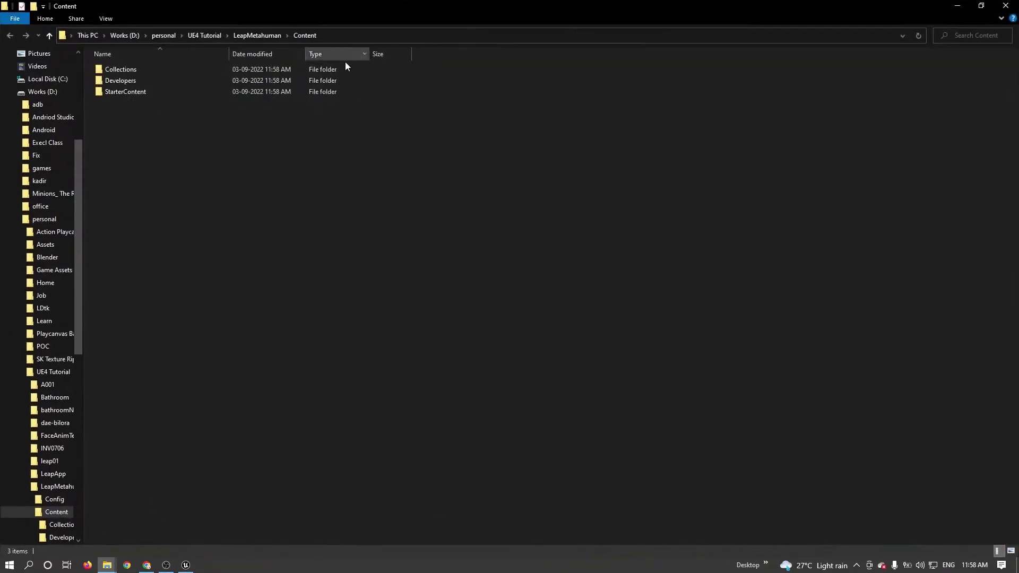
{"action": "left_click", "coordinate": [255, 37]}
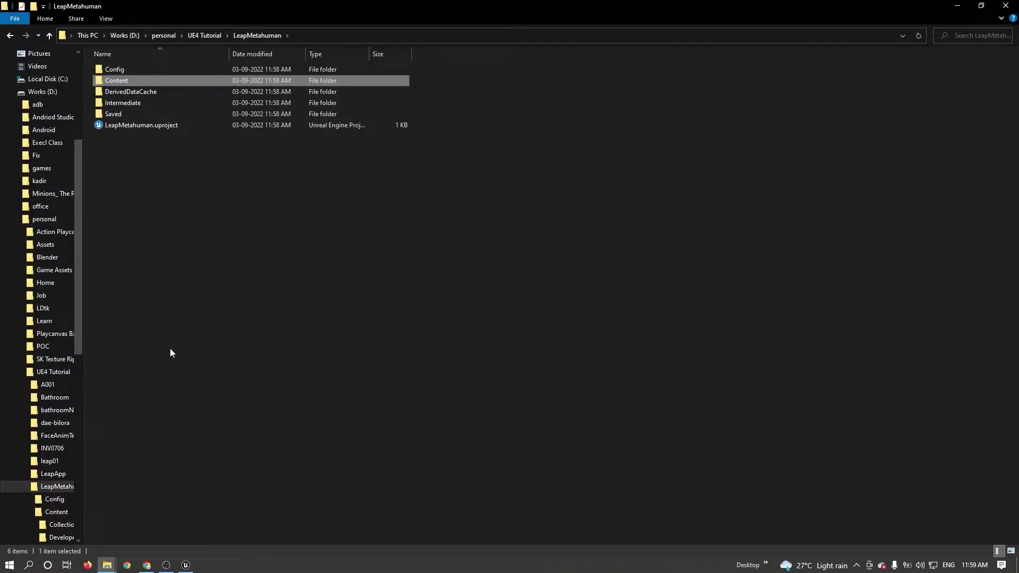
{"action": "right_click", "coordinate": [197, 243]}
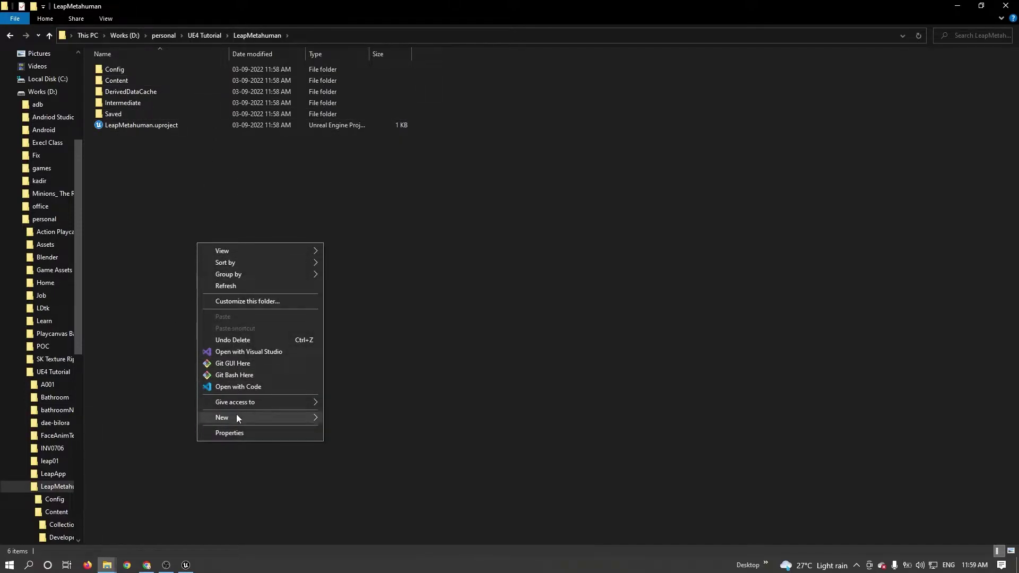
{"action": "mouse_move", "coordinate": [236, 417]}
{"action": "left_click", "coordinate": [365, 262]}
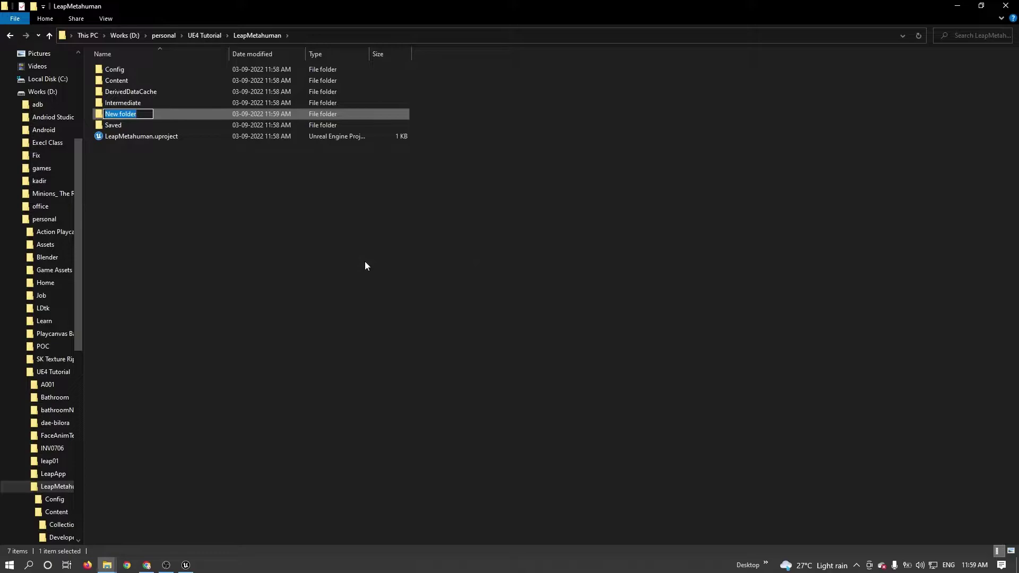
{"action": "type", "text": "Plugins"}
{"action": "key", "text": "Return"}
{"action": "key", "text": "Return"}
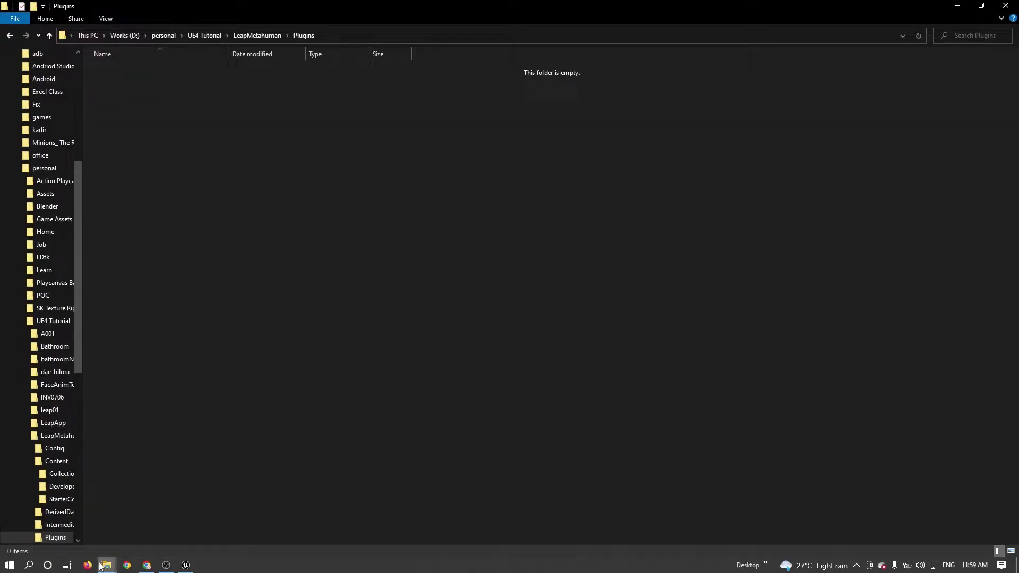
Extract the Ultraleap UE5 plugin zip in the Download folder.
{"action": "mouse_move", "coordinate": [103, 566]}
{"action": "left_click", "coordinate": [89, 516]}
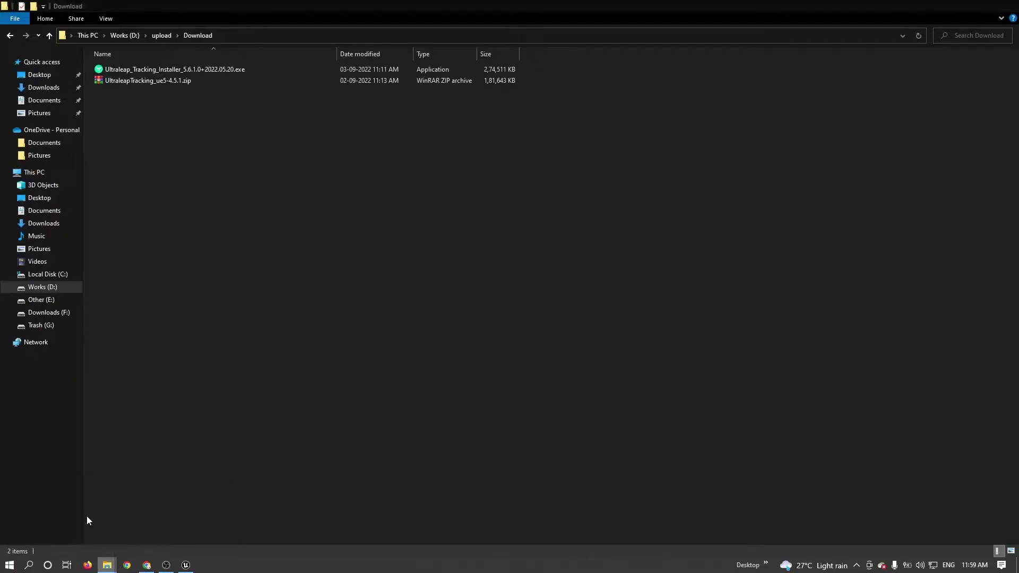
{"action": "left_click", "coordinate": [157, 82]}
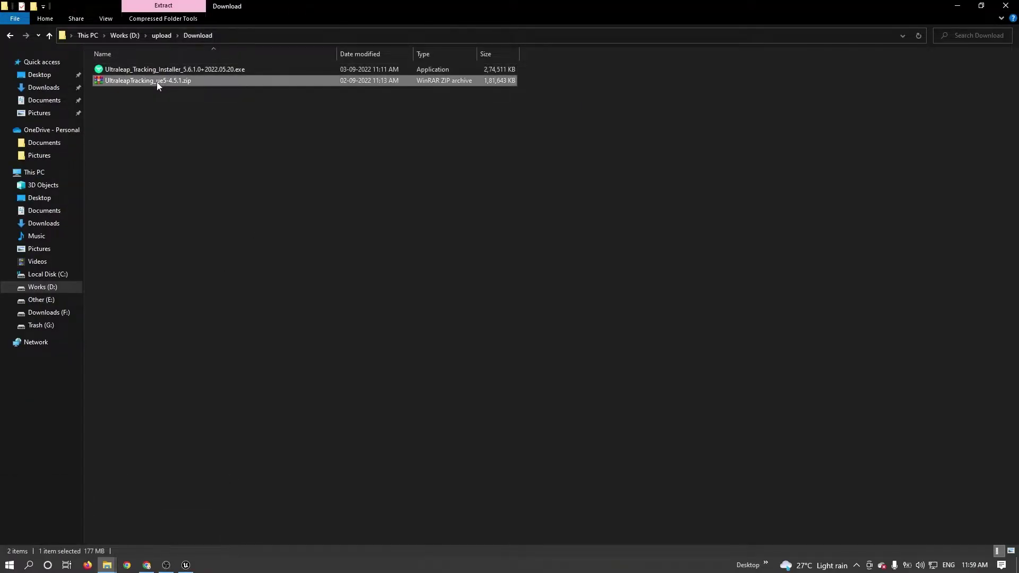
{"action": "right_click", "coordinate": [157, 86]}
{"action": "left_click", "coordinate": [251, 153]}
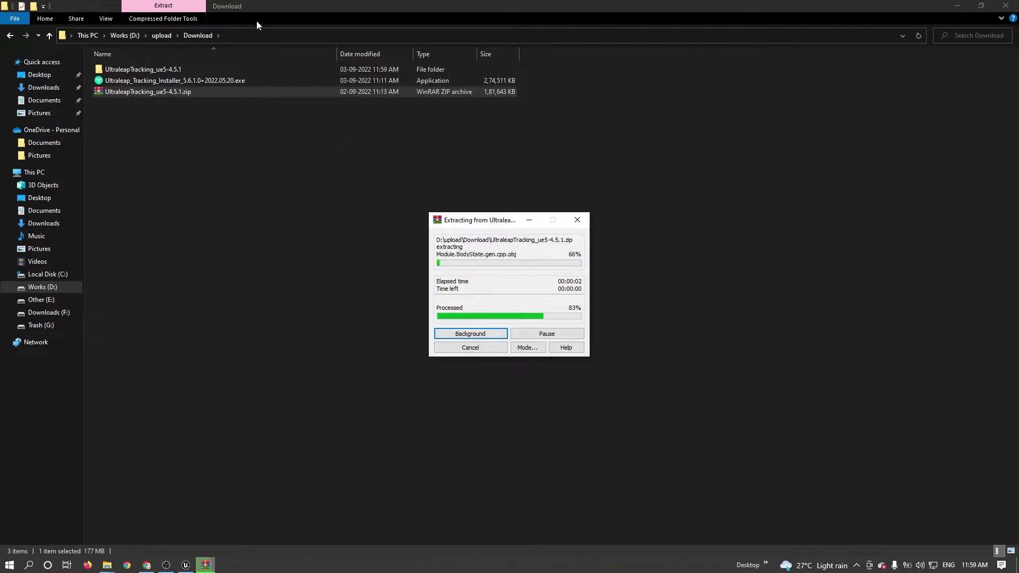
Move the extracted UltraleapTracking_ue5-4.5.1 folder into Plugins.
{"action": "right_click", "coordinate": [158, 70]}
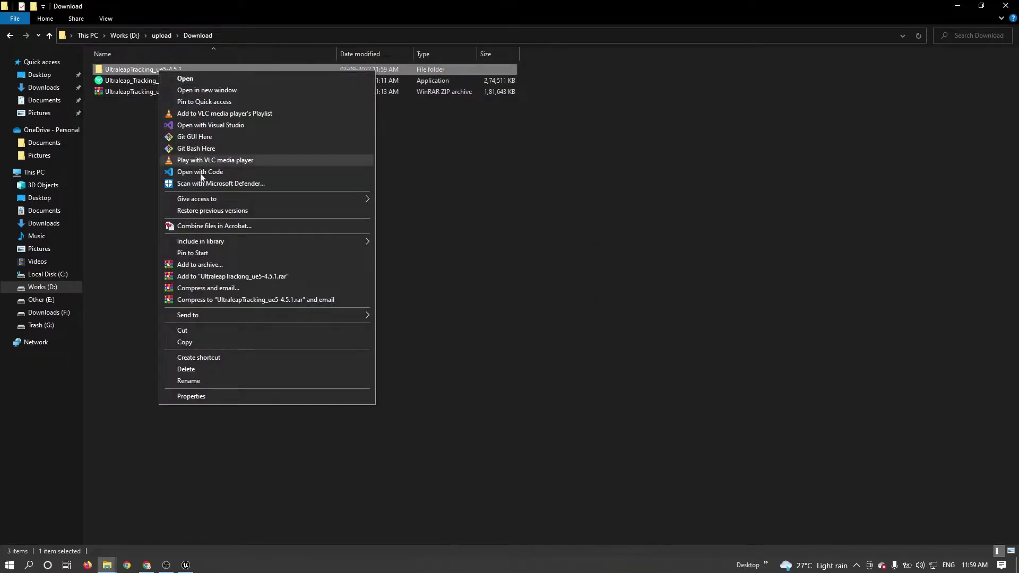
{"action": "left_click", "coordinate": [191, 333]}
{"action": "left_click", "coordinate": [959, 8]}
{"action": "right_click", "coordinate": [432, 231]}
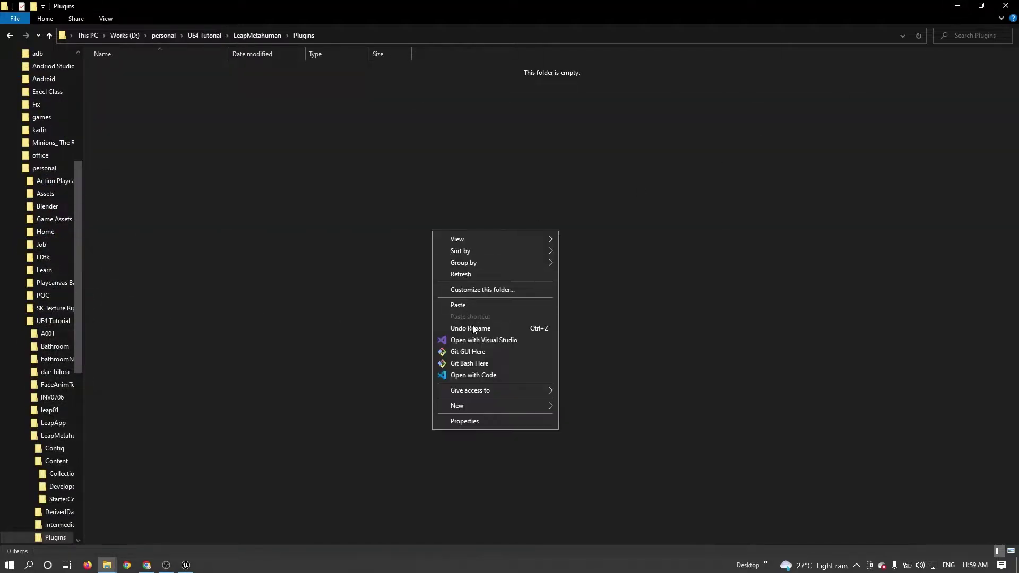
{"action": "left_click", "coordinate": [473, 310]}
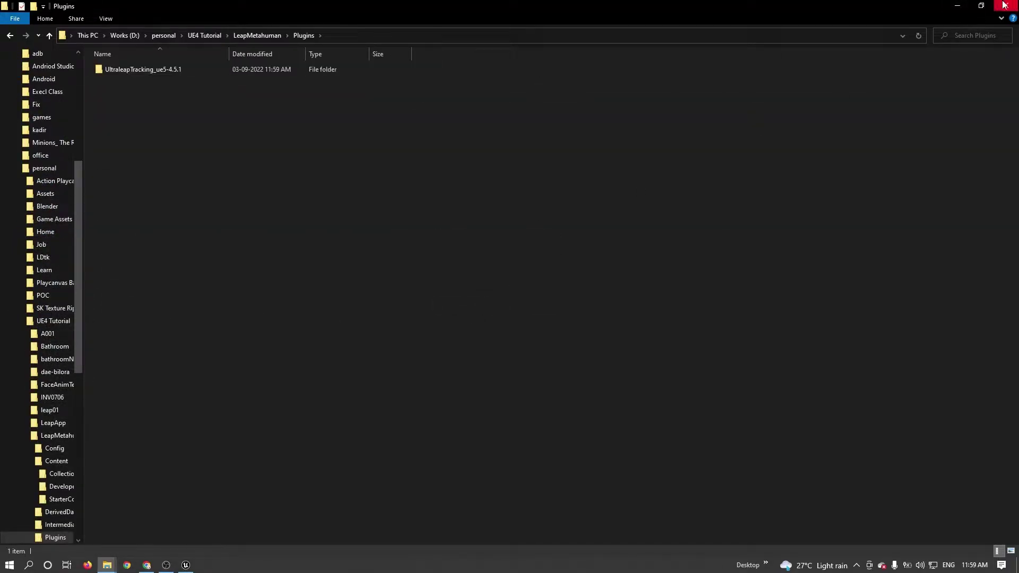
{"action": "left_click", "coordinate": [959, 6]}
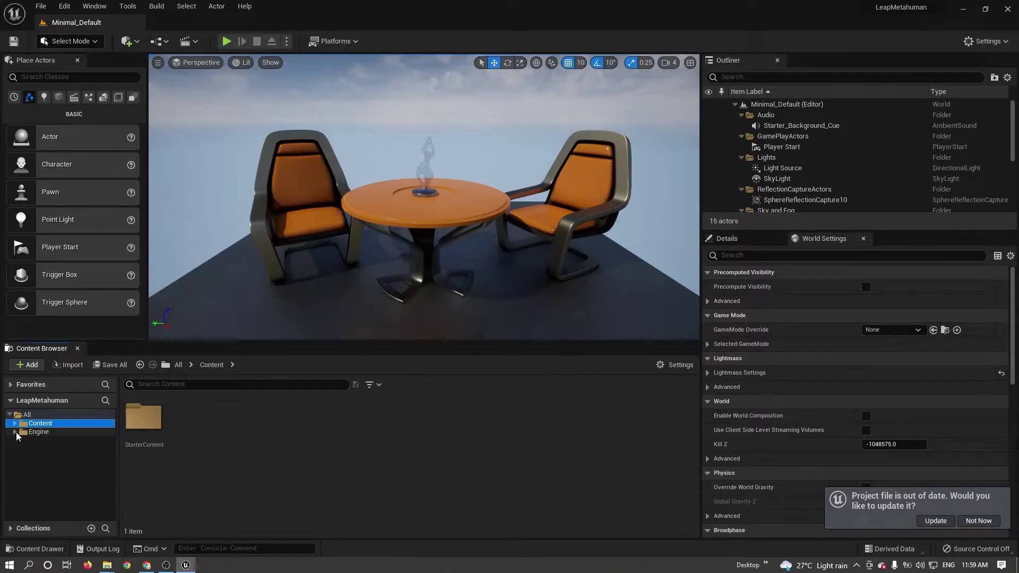
Restart the editor, turn on Show Plugin Content, and expand the Plugins folder.
{"action": "left_click", "coordinate": [458, 458]}
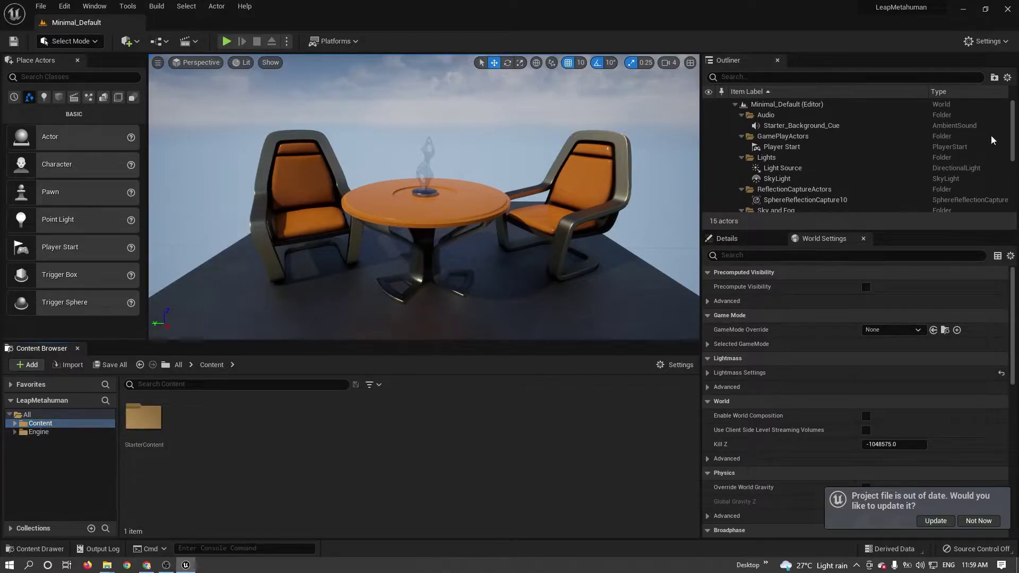
{"action": "left_click", "coordinate": [1008, 9]}
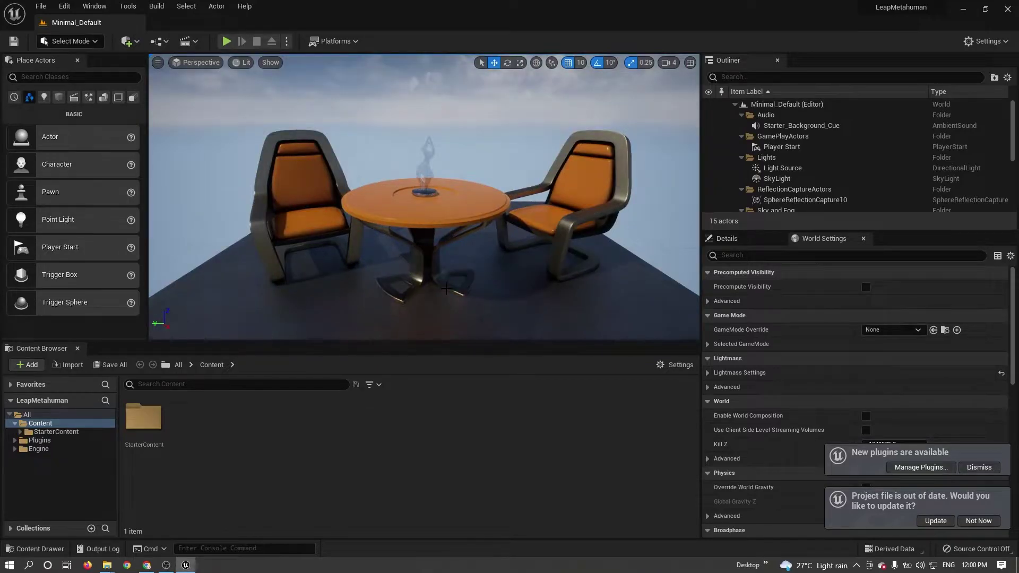
{"action": "left_click", "coordinate": [15, 423]}
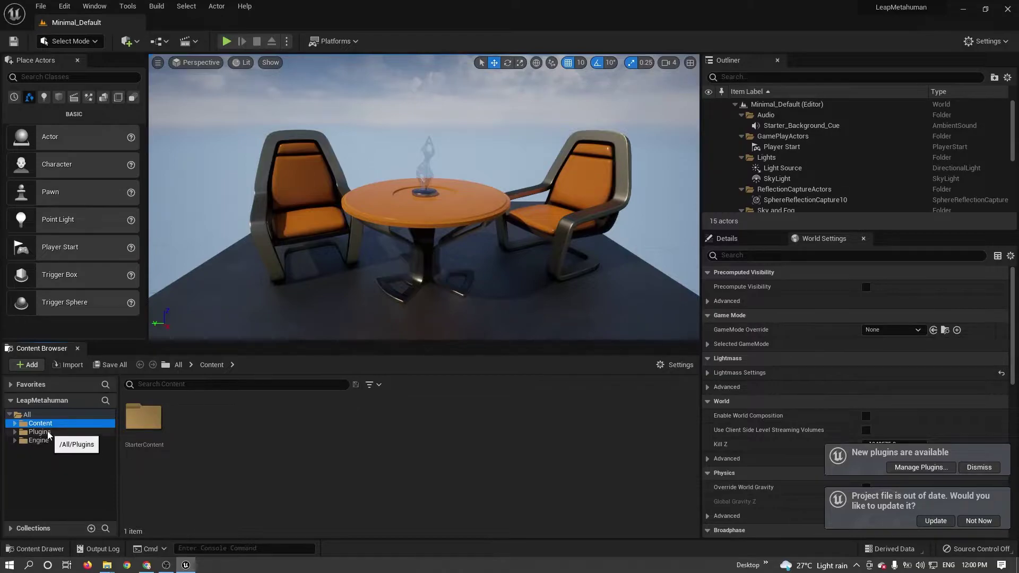
{"action": "left_click", "coordinate": [680, 365]}
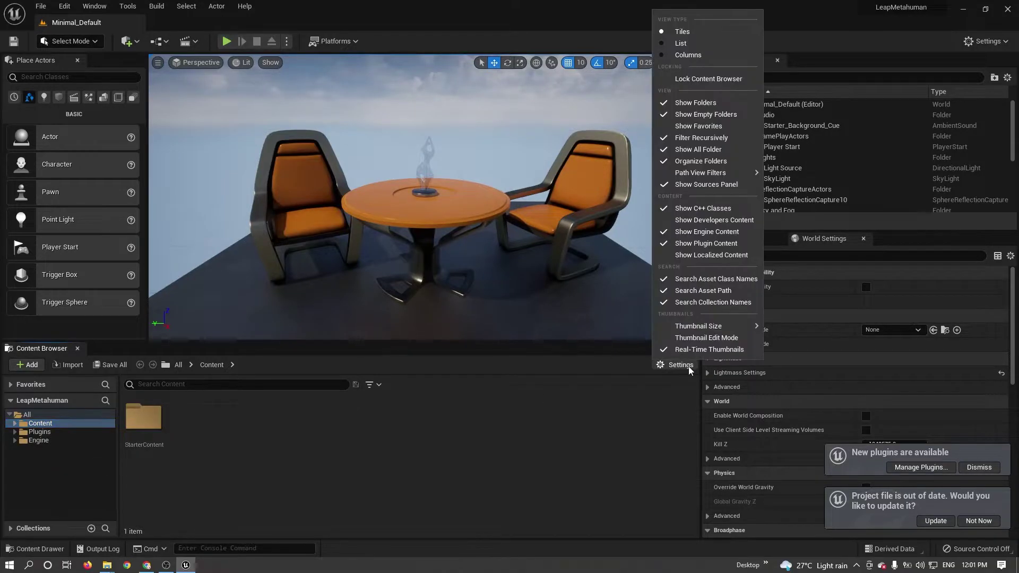
{"action": "left_click", "coordinate": [665, 247]}
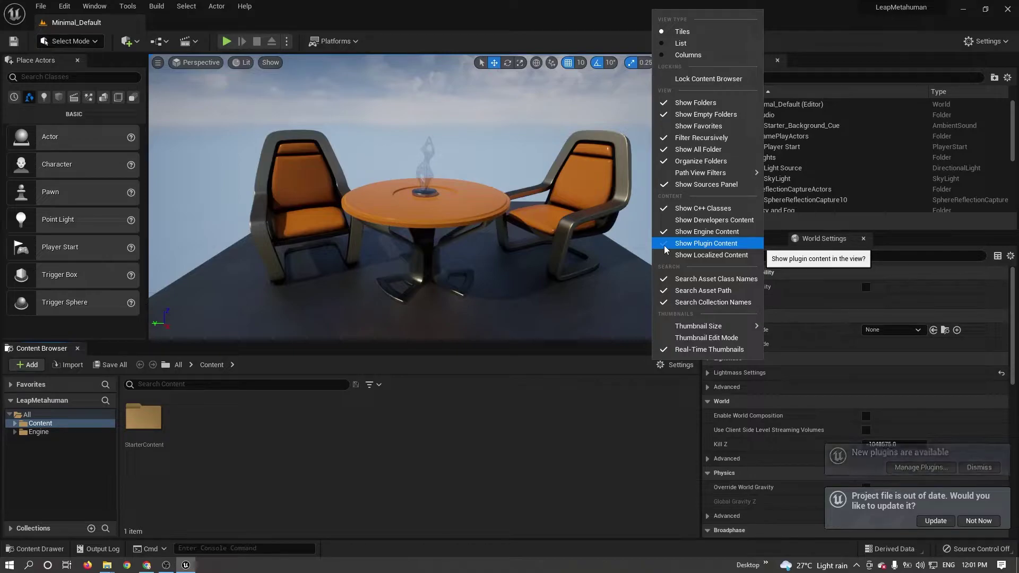
{"action": "left_click", "coordinate": [668, 249]}
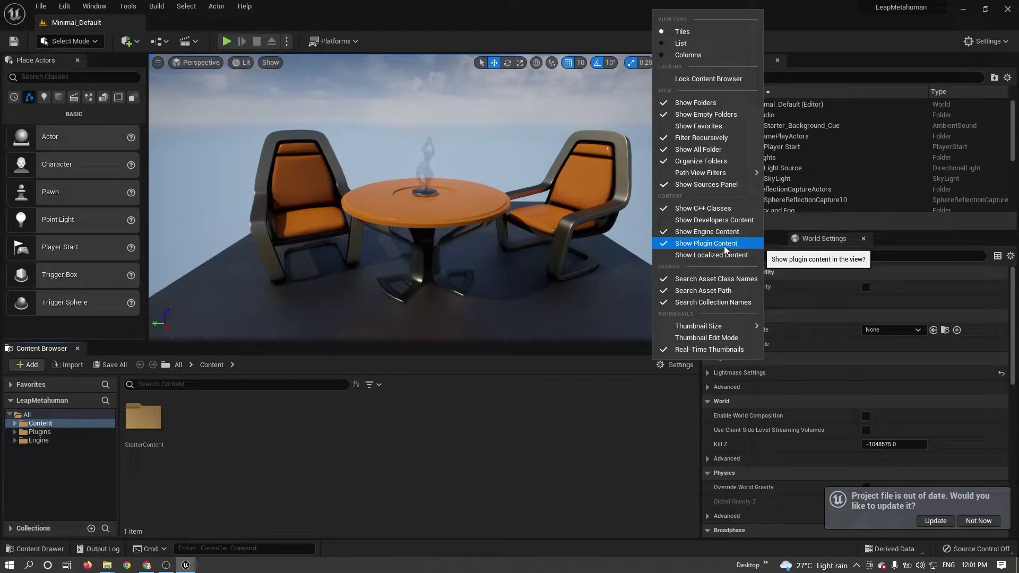
{"action": "left_click", "coordinate": [14, 432]}
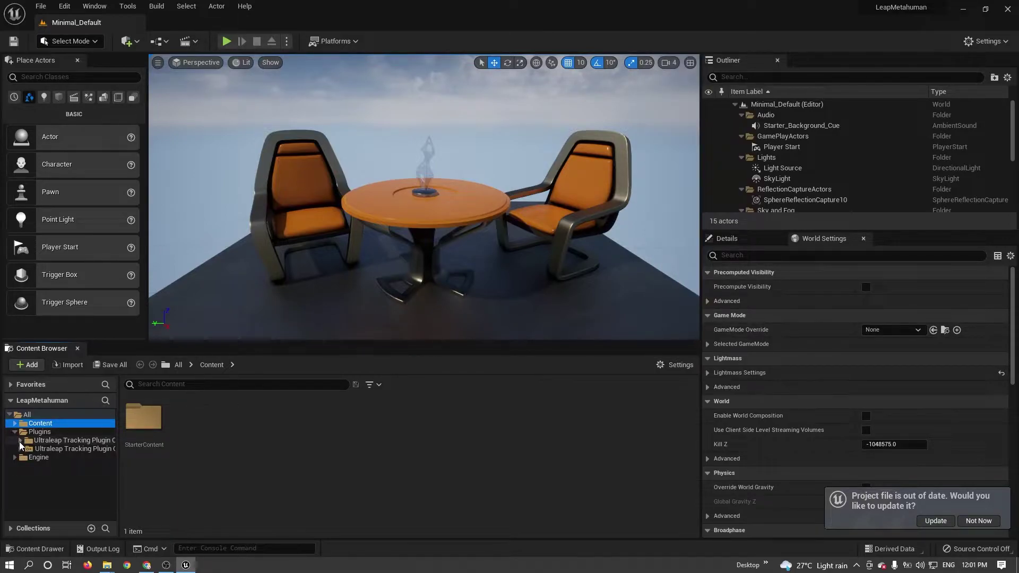
Place LeapDesktopActor from the Ultraleap plugin's Examples on the table top and test-play.
{"action": "left_click", "coordinate": [20, 441]}
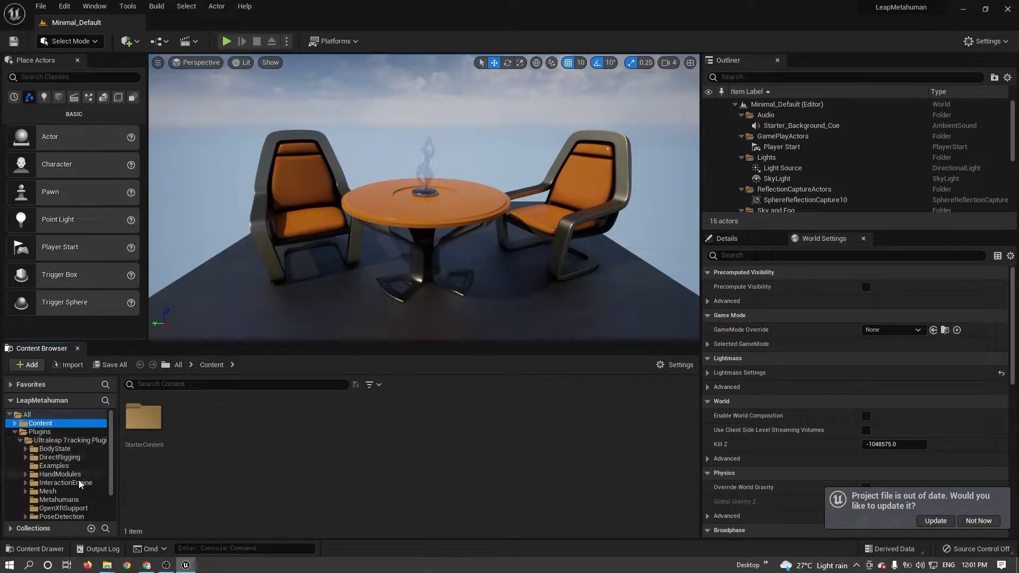
{"action": "left_click", "coordinate": [54, 465]}
{"action": "left_click", "coordinate": [191, 421]}
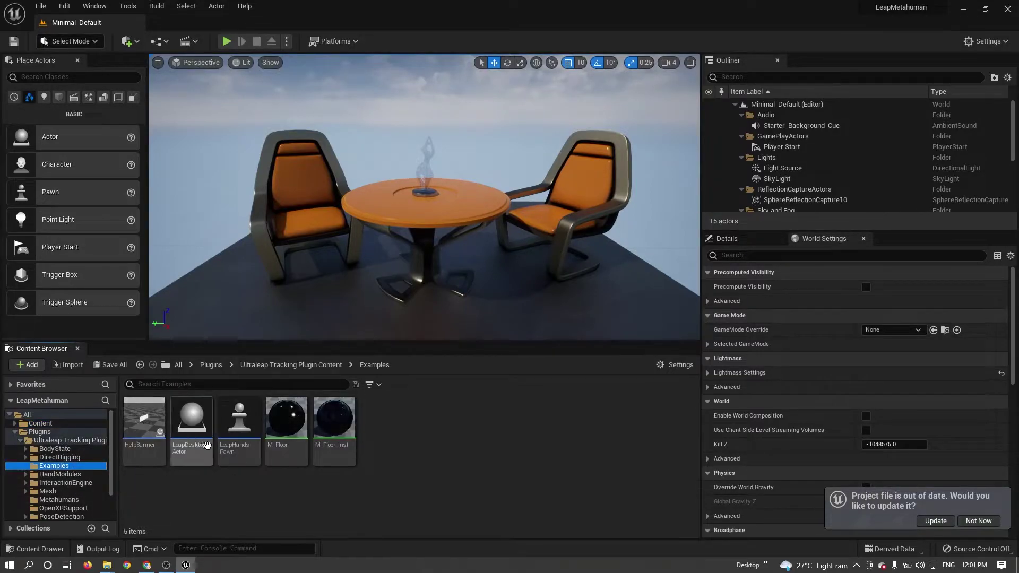
{"action": "left_click_drag", "start_coordinate": [422, 277], "coordinate": [425, 144]}
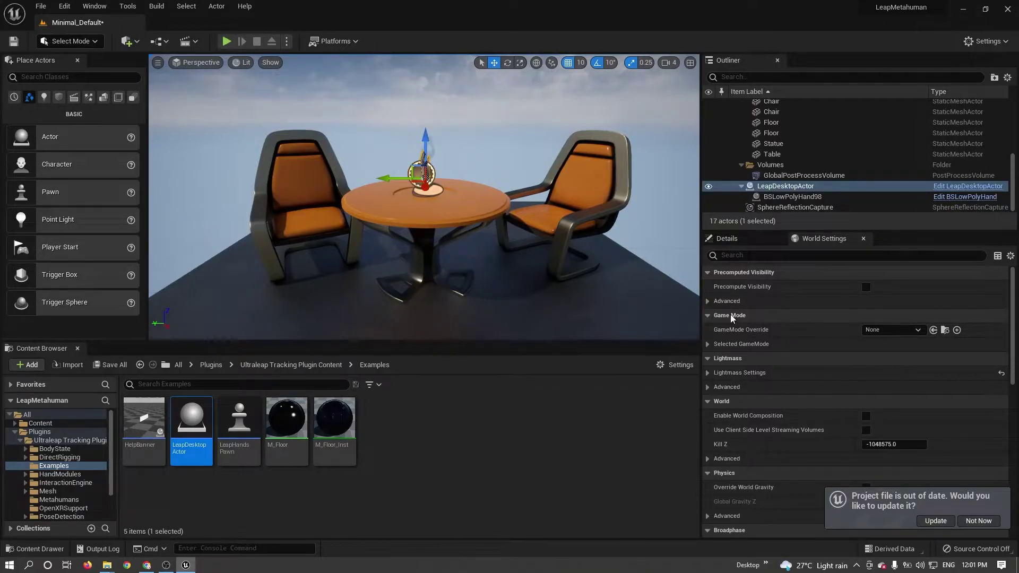
{"action": "left_click", "coordinate": [226, 43]}
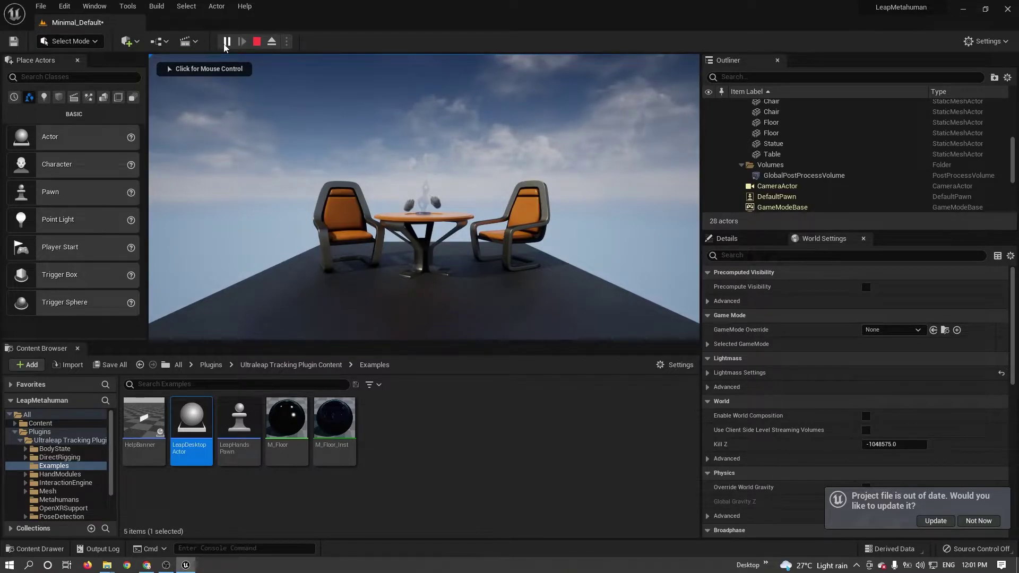
{"action": "key", "text": "Escape"}
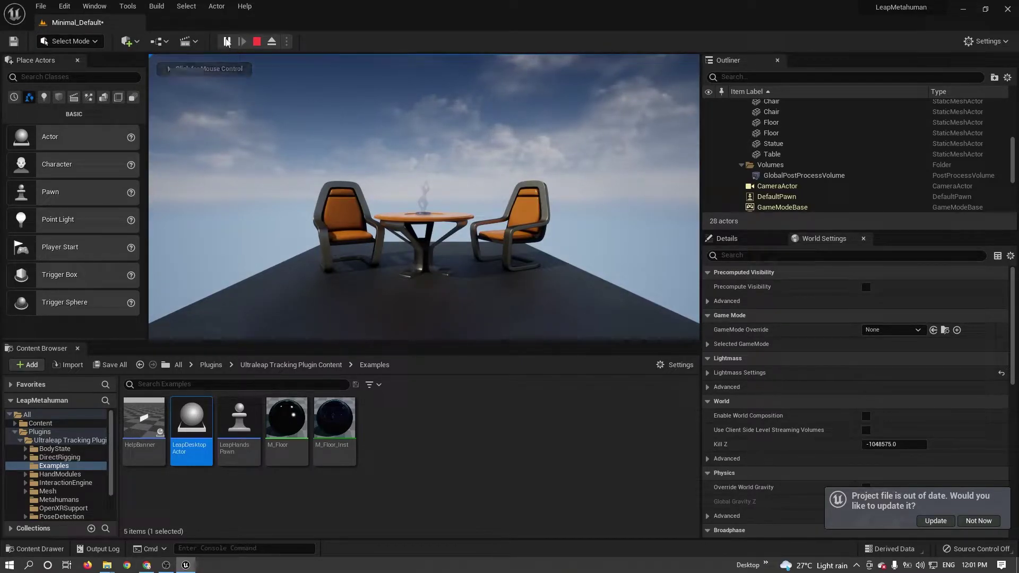
Create a new Basic level without saving Minimal_Default's changes.
{"action": "double_click", "coordinate": [19, 433]}
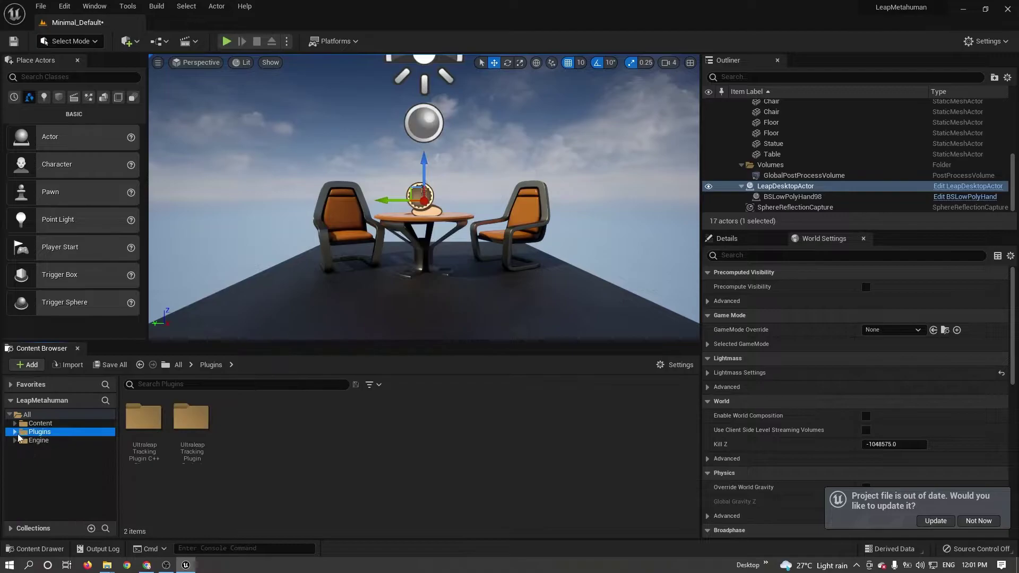
{"action": "left_click", "coordinate": [34, 415]}
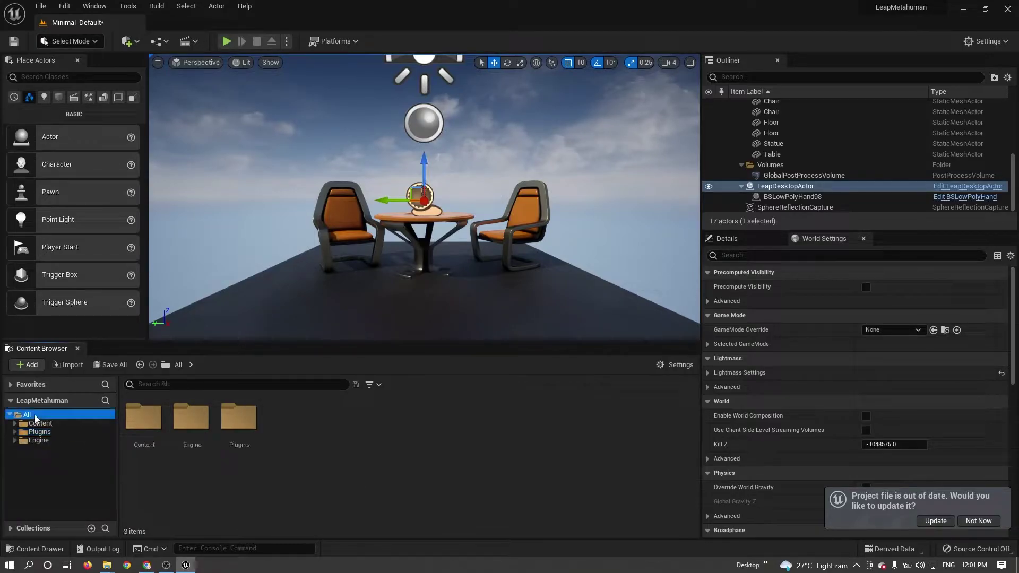
{"action": "left_click", "coordinate": [40, 6]}
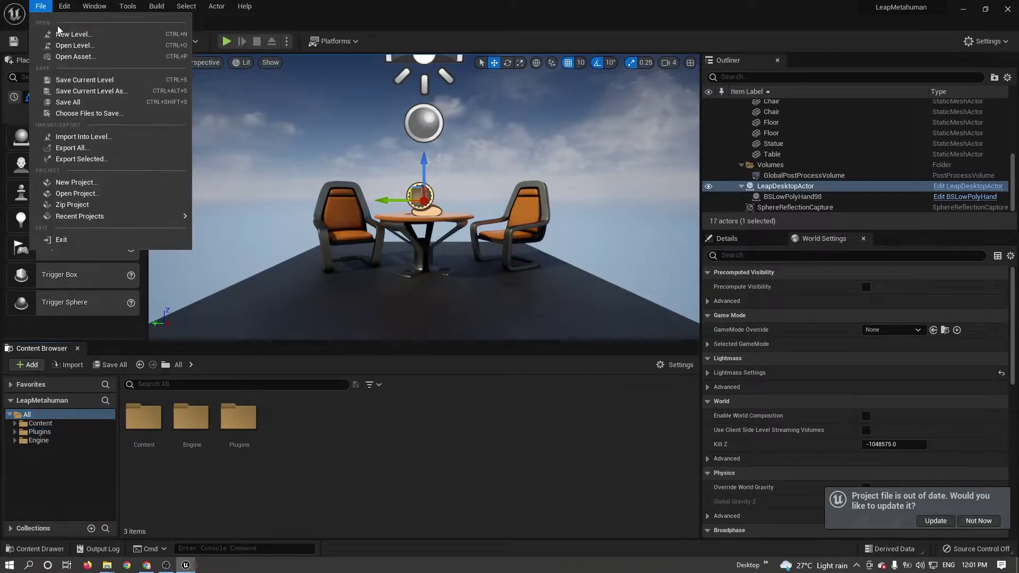
{"action": "left_click", "coordinate": [61, 32]}
{"action": "double_click", "coordinate": [537, 212]}
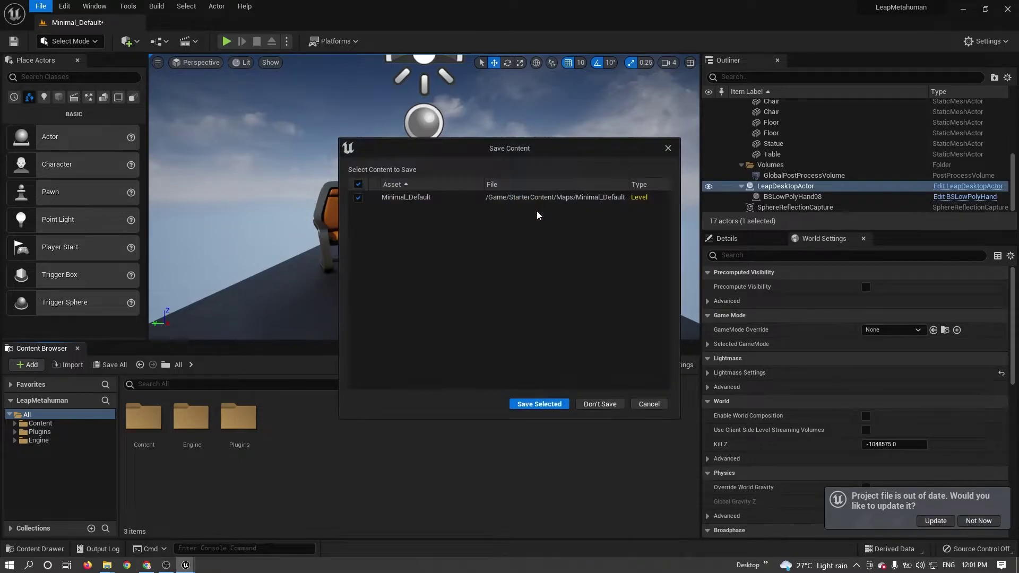
{"action": "left_click", "coordinate": [599, 406]}
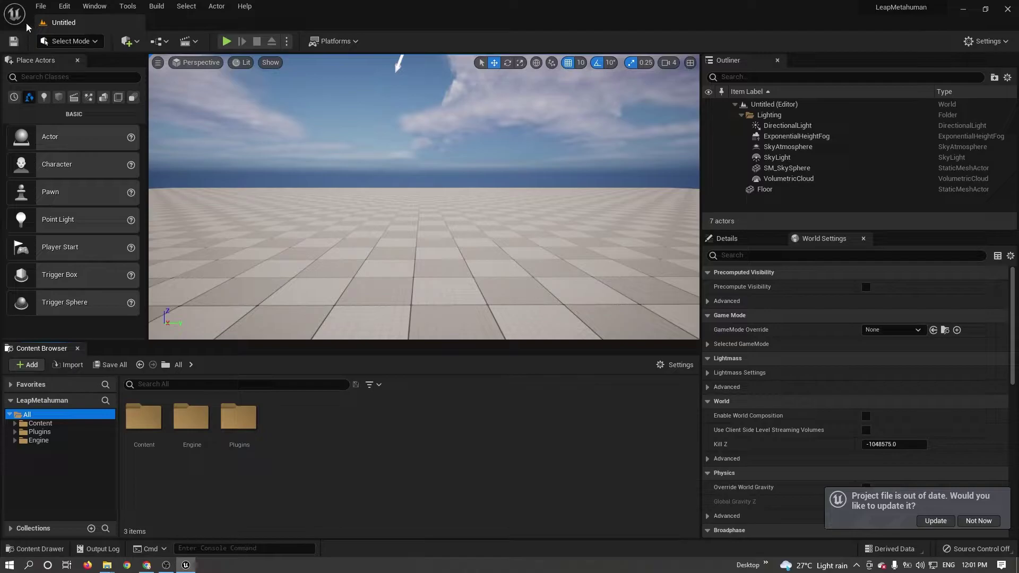
Save the current level as NewMap.
{"action": "left_click", "coordinate": [42, 6]}
{"action": "left_click", "coordinate": [82, 77]}
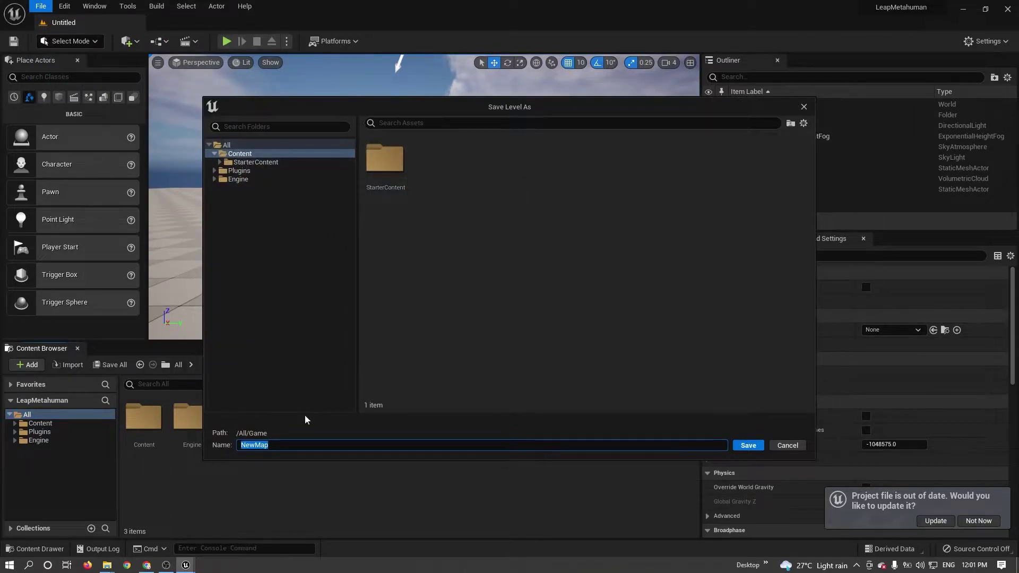
{"action": "left_click", "coordinate": [748, 446]}
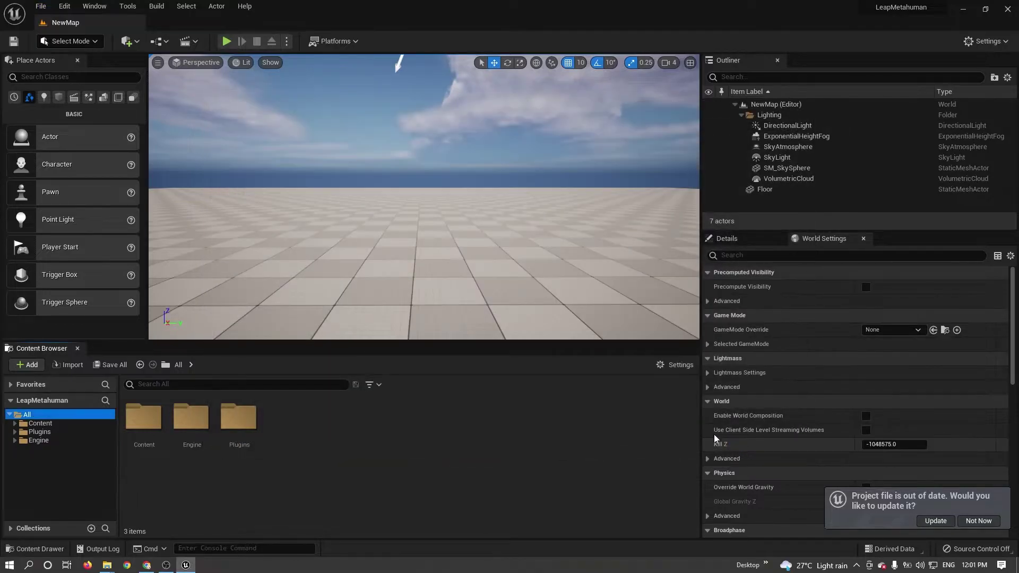
Launch Quixel Bridge from Quick Add and browse to MetaHumans > My MetaHumans.
{"action": "left_click", "coordinate": [53, 423]}
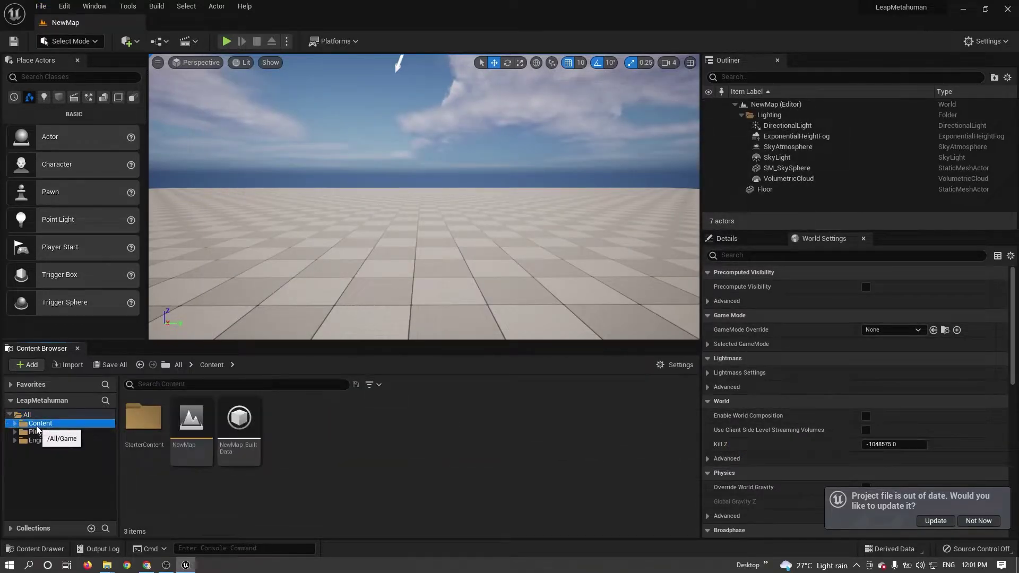
{"action": "left_click", "coordinate": [128, 41]}
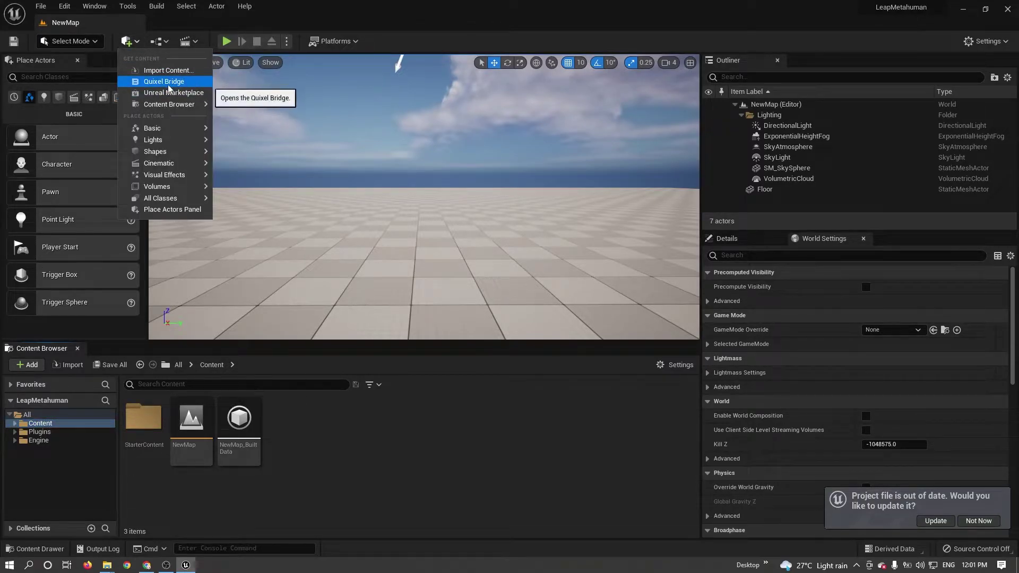
{"action": "left_click", "coordinate": [202, 84]}
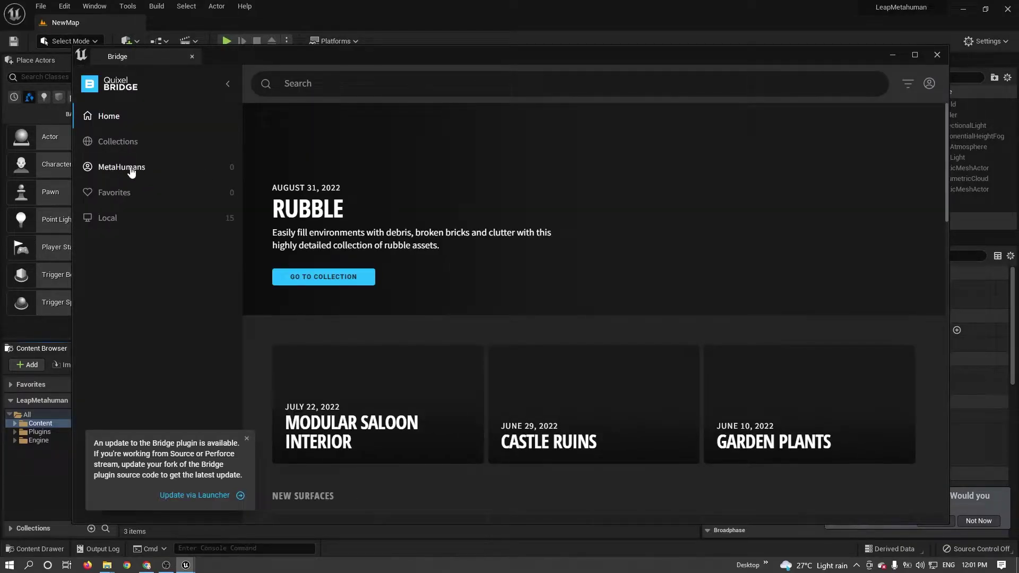
{"action": "left_click", "coordinate": [131, 169]}
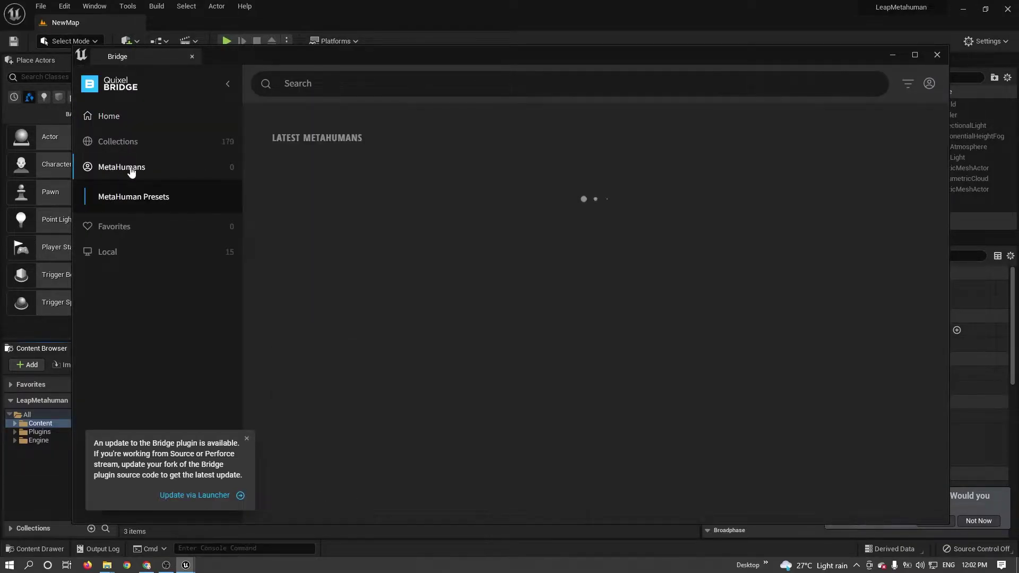
{"action": "left_click", "coordinate": [127, 198]}
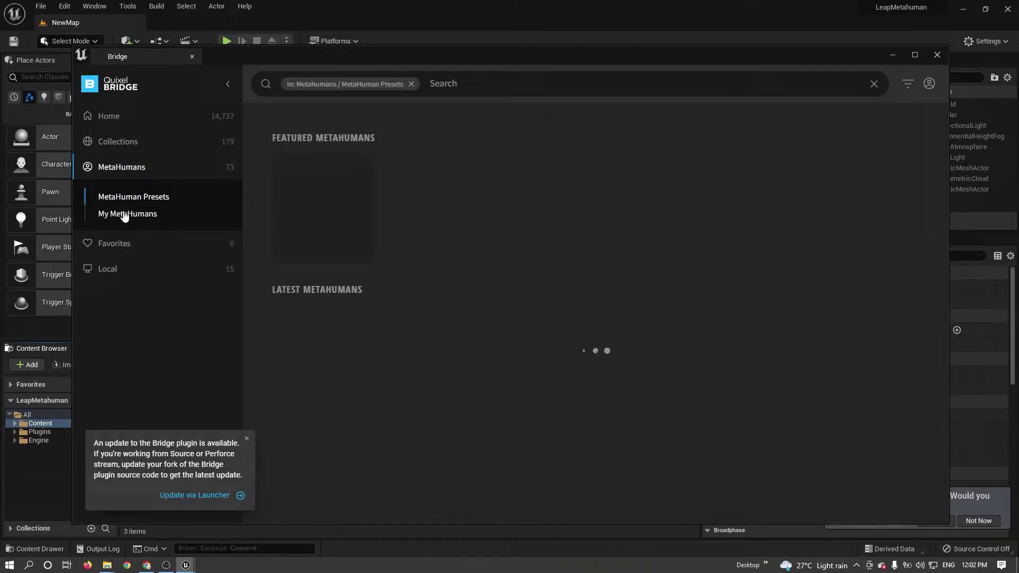
{"action": "left_click", "coordinate": [124, 215]}
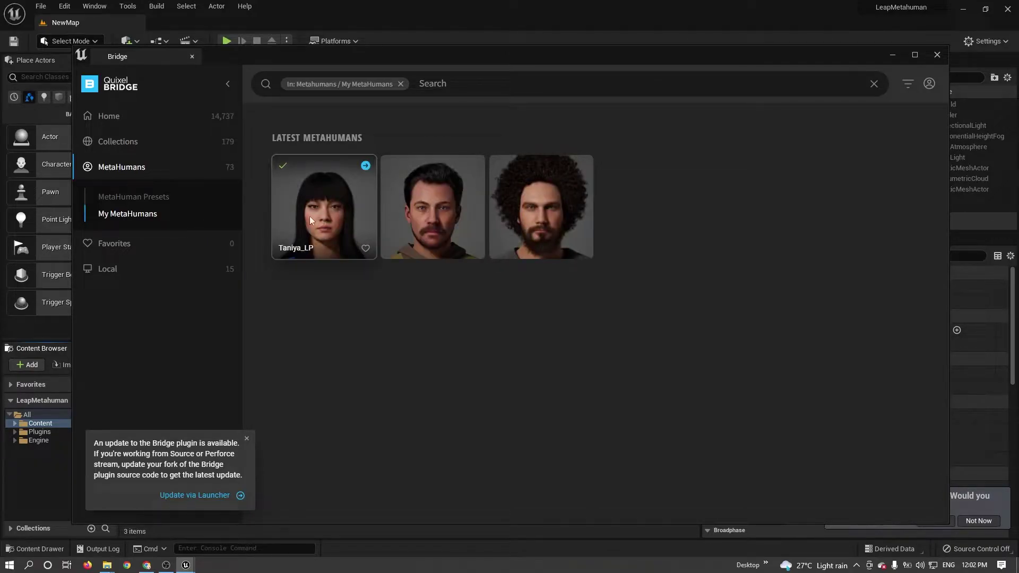
Export Taniya_LP at low quality, dismiss the missing-settings notices, and close Bridge.
{"action": "left_click", "coordinate": [366, 167]}
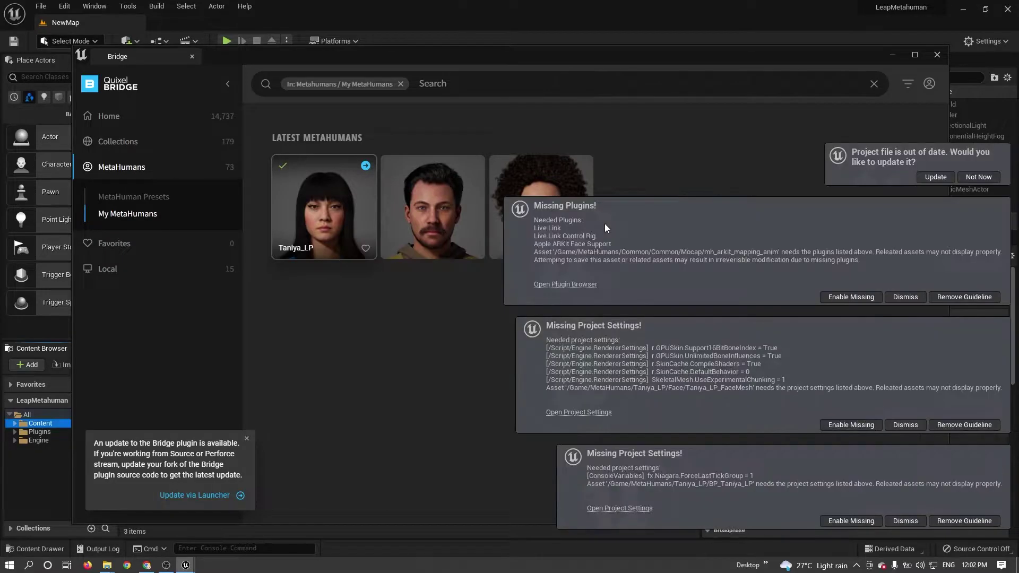
{"action": "left_click", "coordinate": [905, 296]}
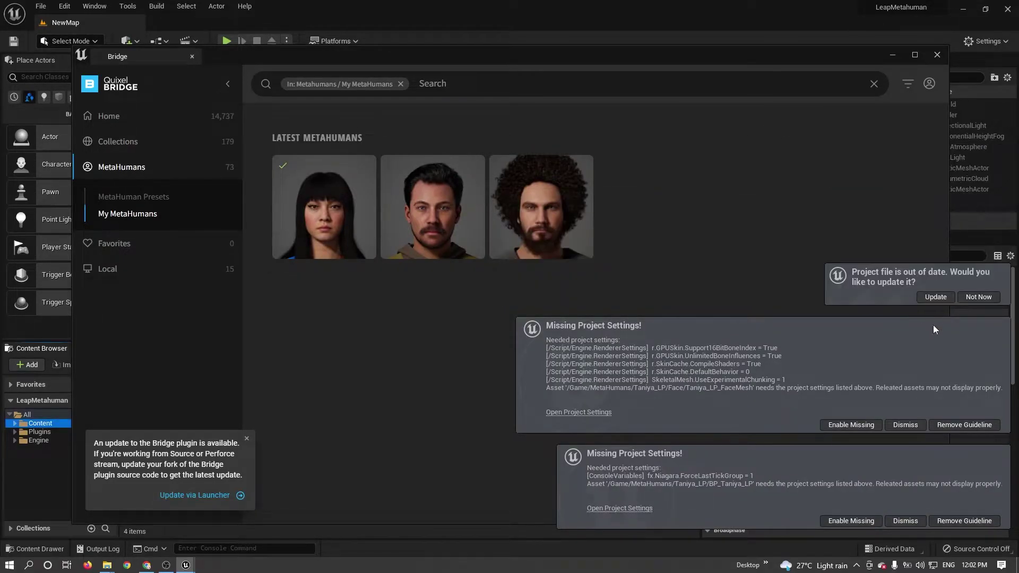
{"action": "left_click", "coordinate": [909, 428]}
{"action": "left_click", "coordinate": [911, 521]}
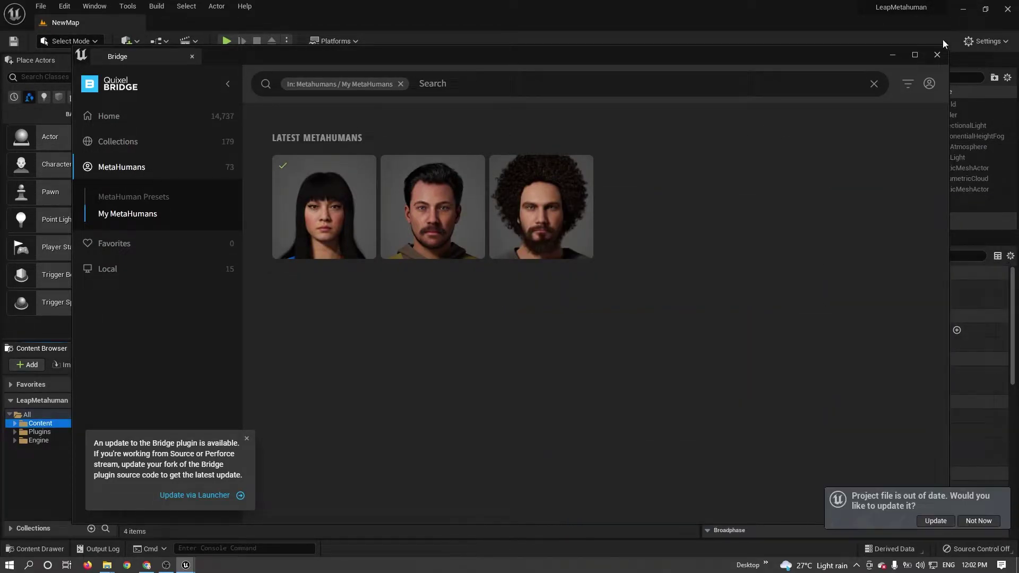
{"action": "left_click", "coordinate": [937, 55]}
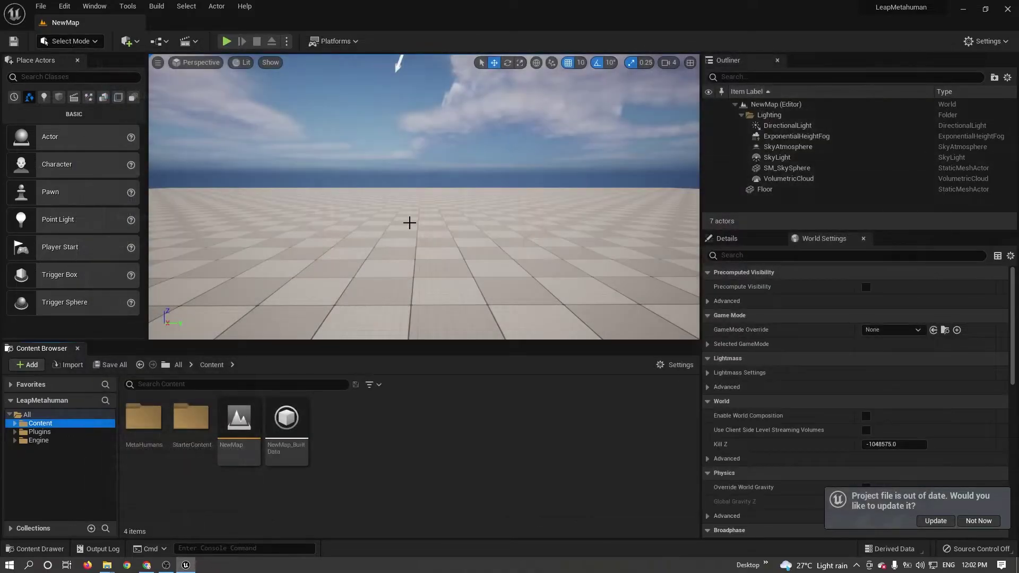
Browse to Content > MetaHumans > Taniya_LP and select BP_Taniya_LP.
{"action": "left_click", "coordinate": [15, 423]}
{"action": "left_click", "coordinate": [32, 432]}
{"action": "left_click", "coordinate": [21, 432]}
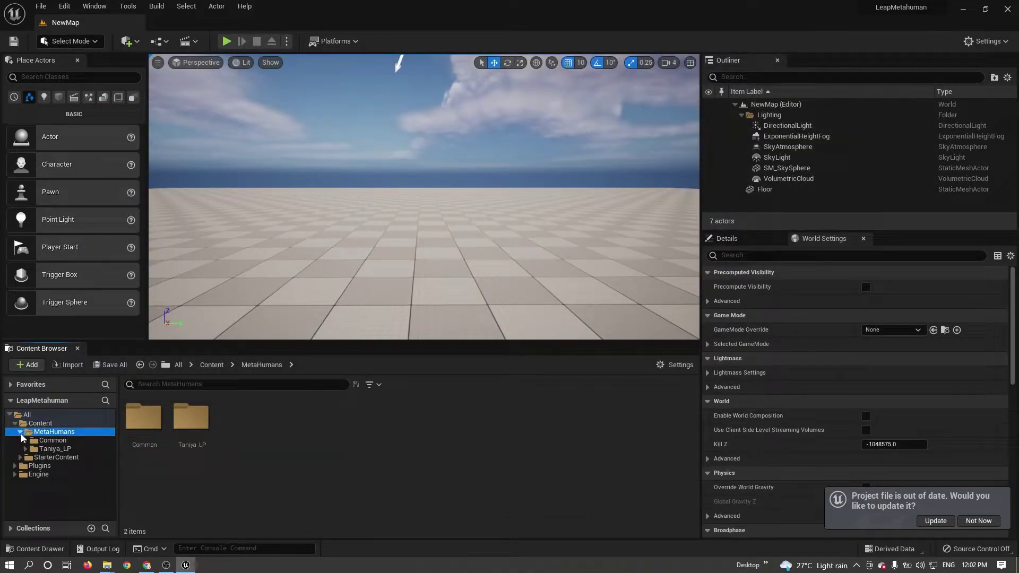
{"action": "left_click", "coordinate": [55, 449]}
{"action": "left_click", "coordinate": [468, 425]}
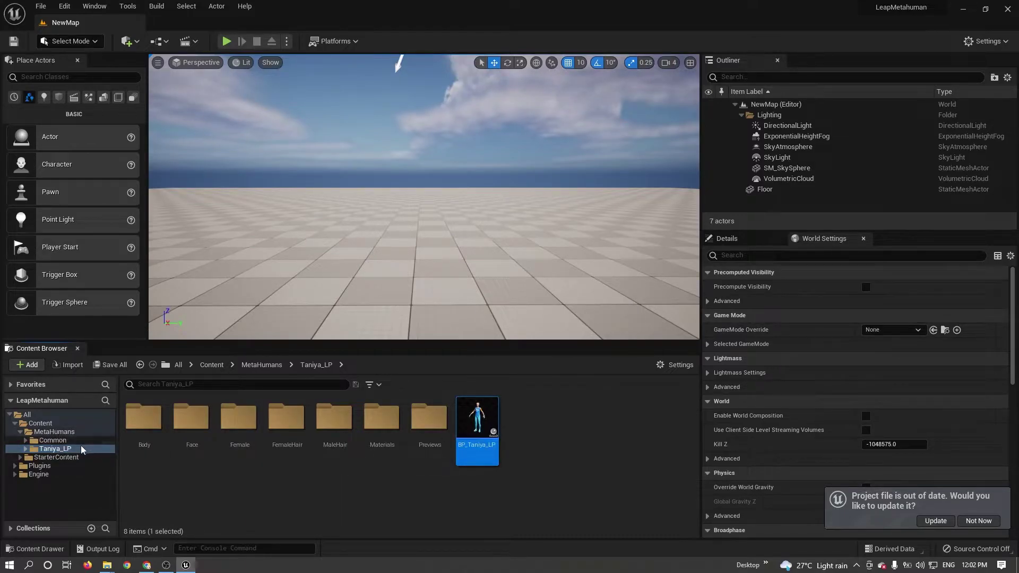
Test-place BP_Taniya_LP in the level, then delete it.
{"action": "left_click", "coordinate": [27, 425]}
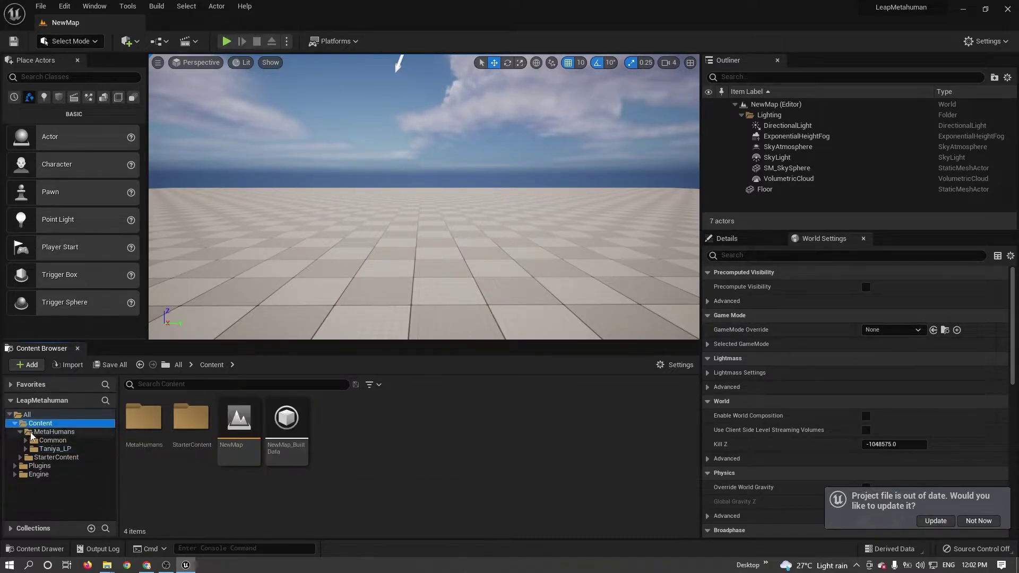
{"action": "left_click", "coordinate": [35, 432]}
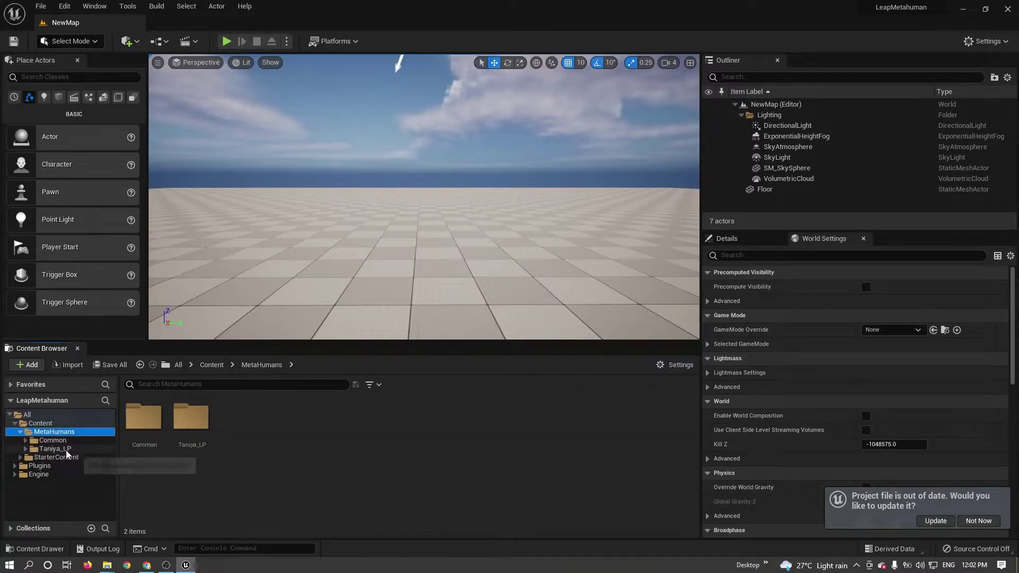
{"action": "left_click", "coordinate": [114, 448]}
{"action": "mouse_move", "coordinate": [472, 432]}
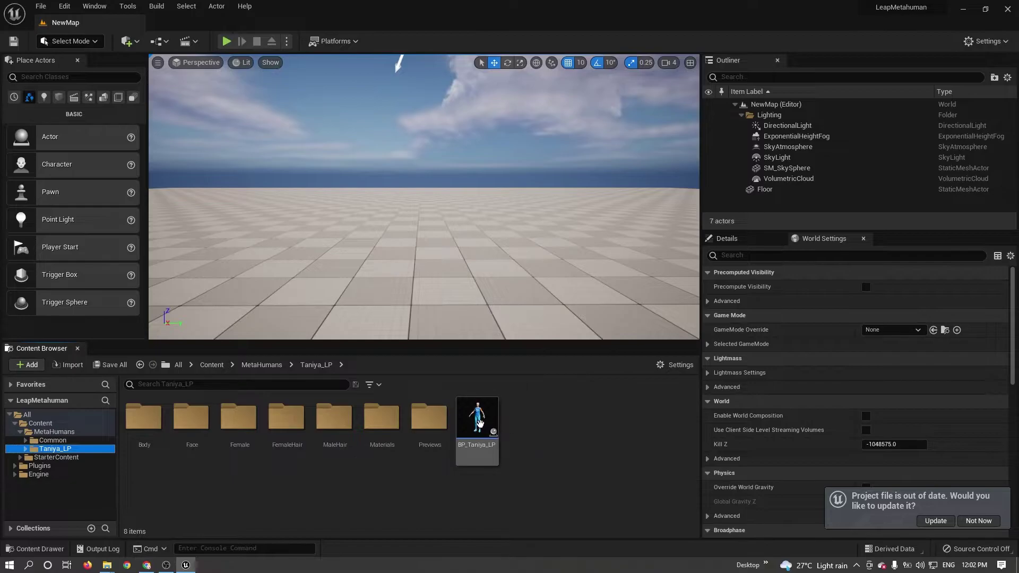
{"action": "left_click", "coordinate": [472, 433]}
{"action": "left_click_drag", "start_coordinate": [434, 284], "coordinate": [433, 287]}
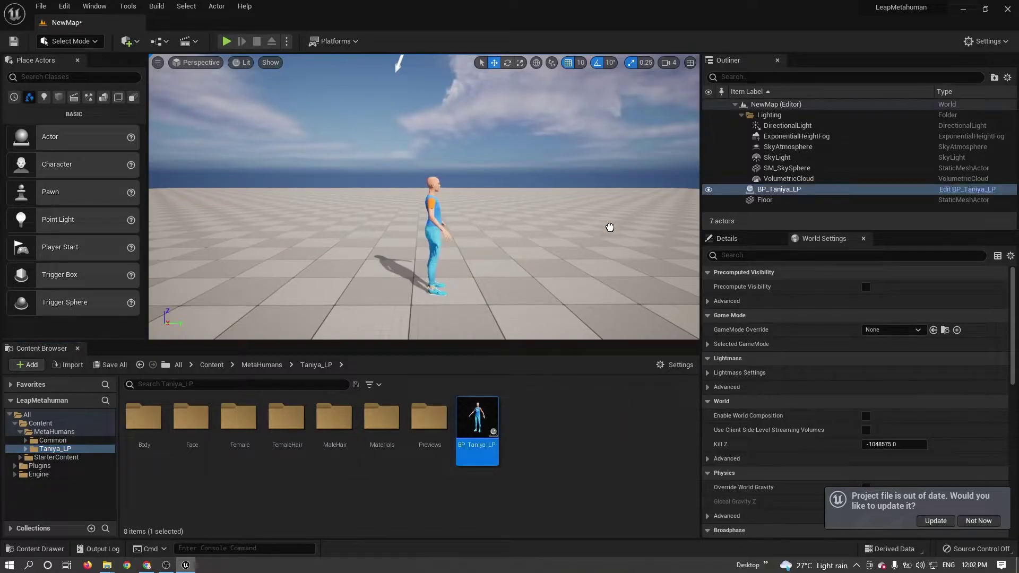
{"action": "key", "text": "Delete"}
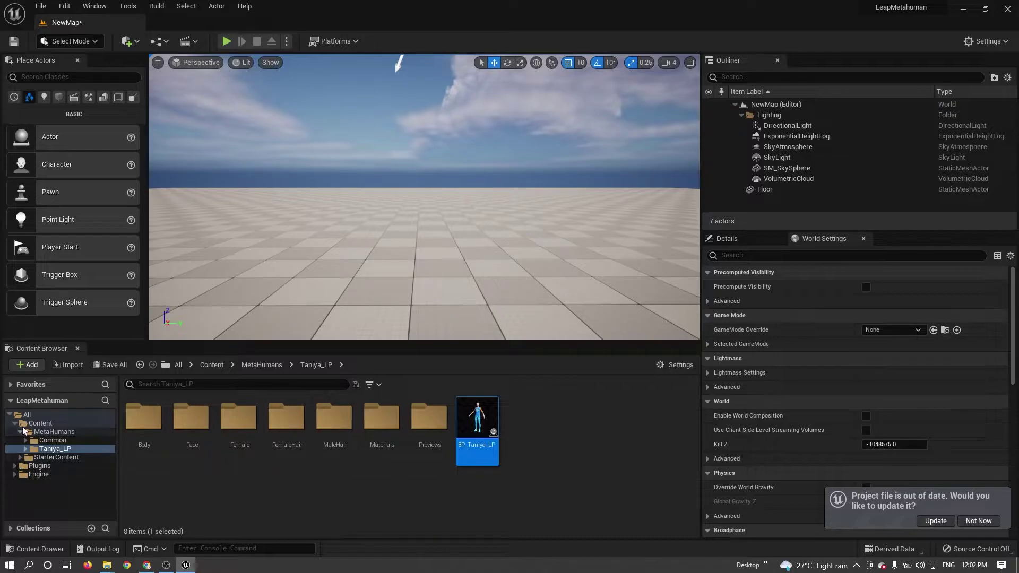
Go to Plugins > Ultraleap Tracking Plugin Content > Metahumans and right-click IEPawnHands_Metahuman.
{"action": "left_click", "coordinate": [15, 423]}
{"action": "left_click", "coordinate": [37, 432]}
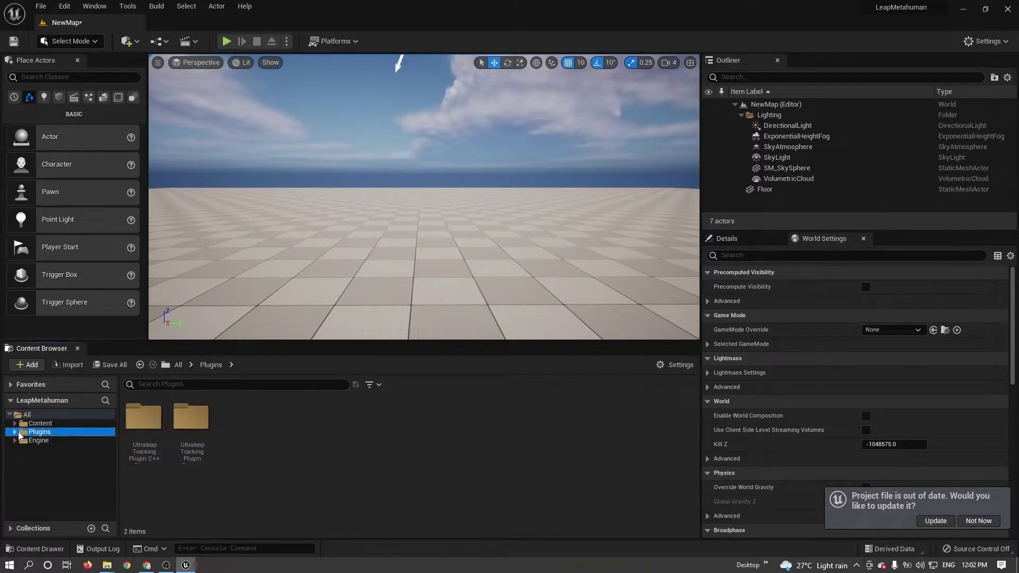
{"action": "left_click", "coordinate": [15, 432]}
{"action": "left_click", "coordinate": [21, 441]}
{"action": "left_click", "coordinate": [20, 441]}
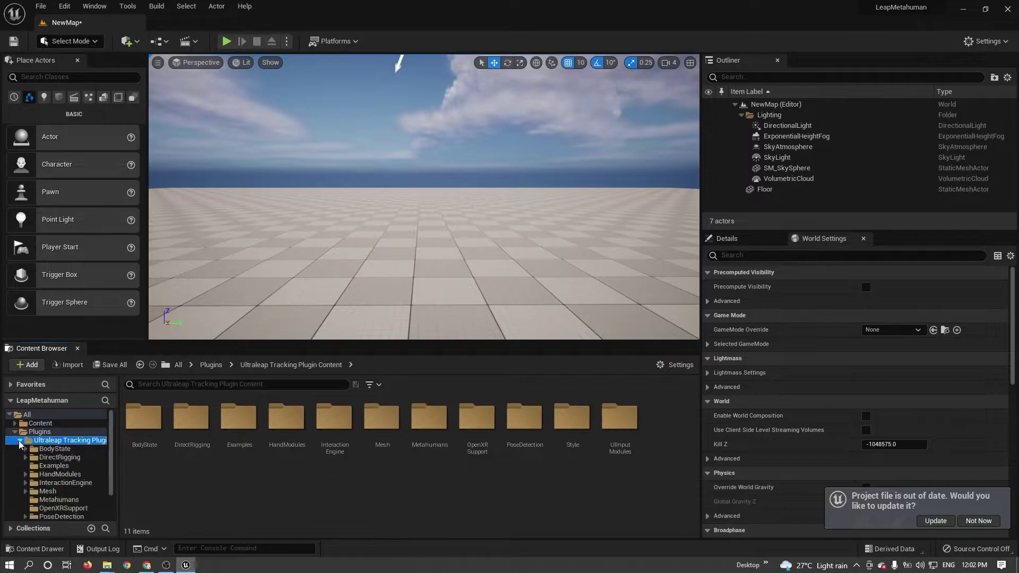
{"action": "scroll", "coordinate": [65, 469], "scroll_direction": "down", "scroll_amount": 2}
{"action": "left_click", "coordinate": [75, 466]}
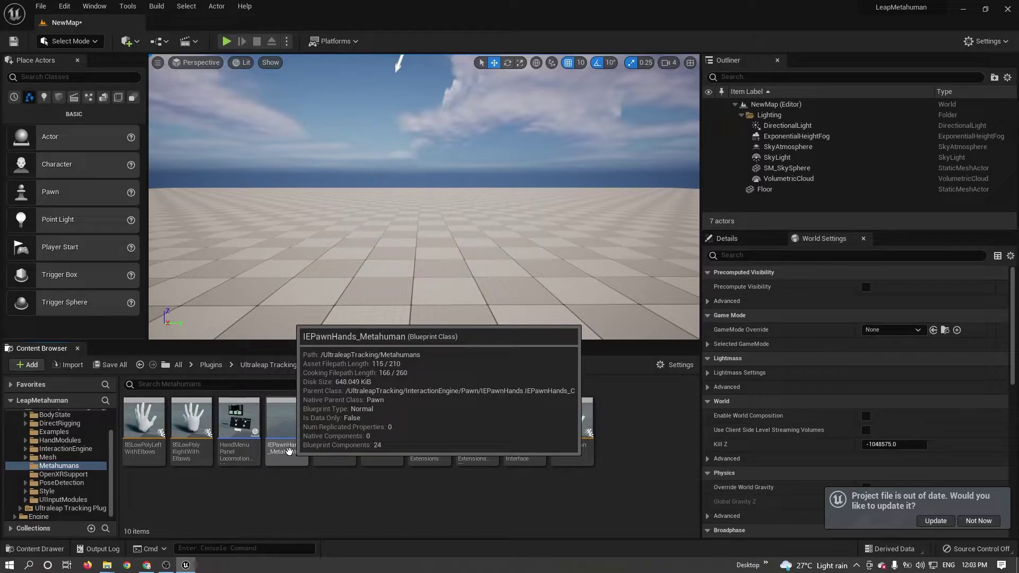
{"action": "right_click", "coordinate": [290, 452]}
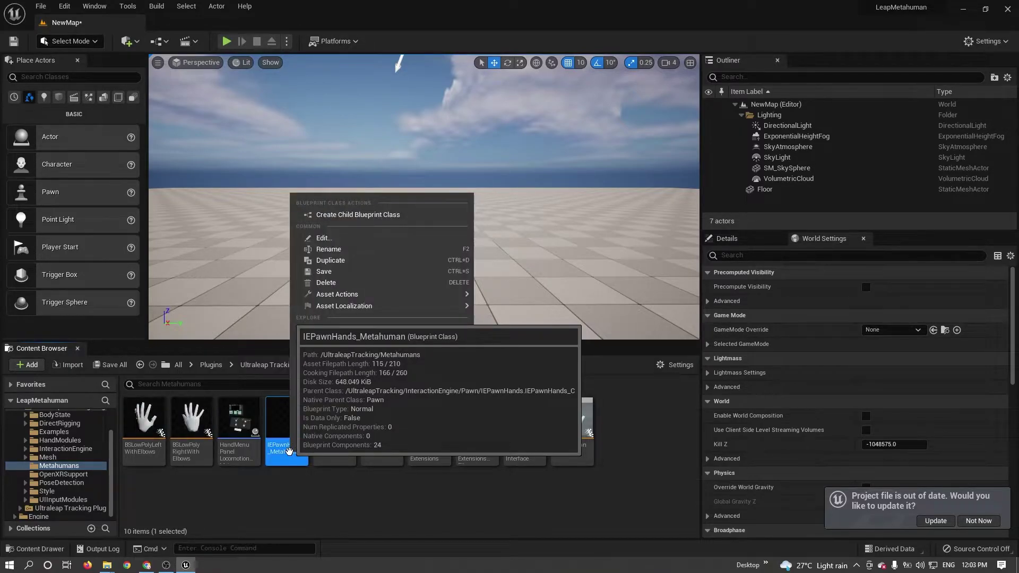
Create a child blueprint of IEPawnHands_Metahuman named BP_MyPlayer and move it into Content.
{"action": "left_click", "coordinate": [371, 217]}
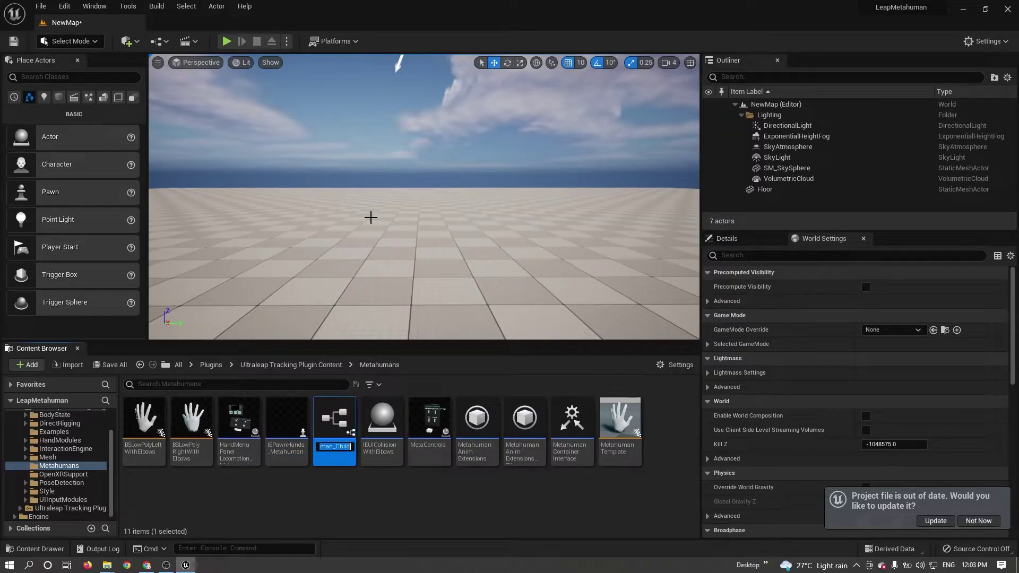
{"action": "type", "text": "B"}
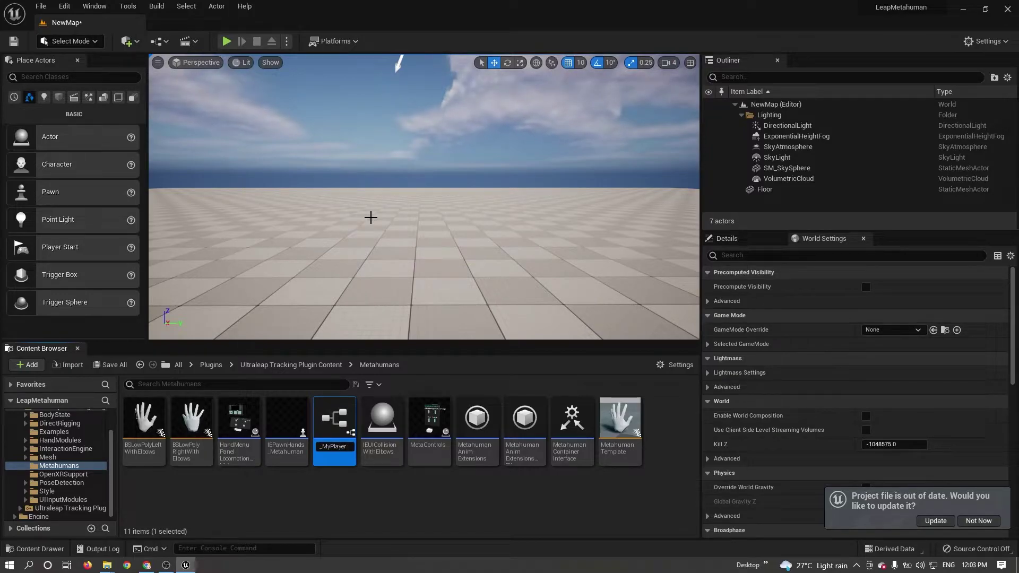
{"action": "key", "text": "Return"}
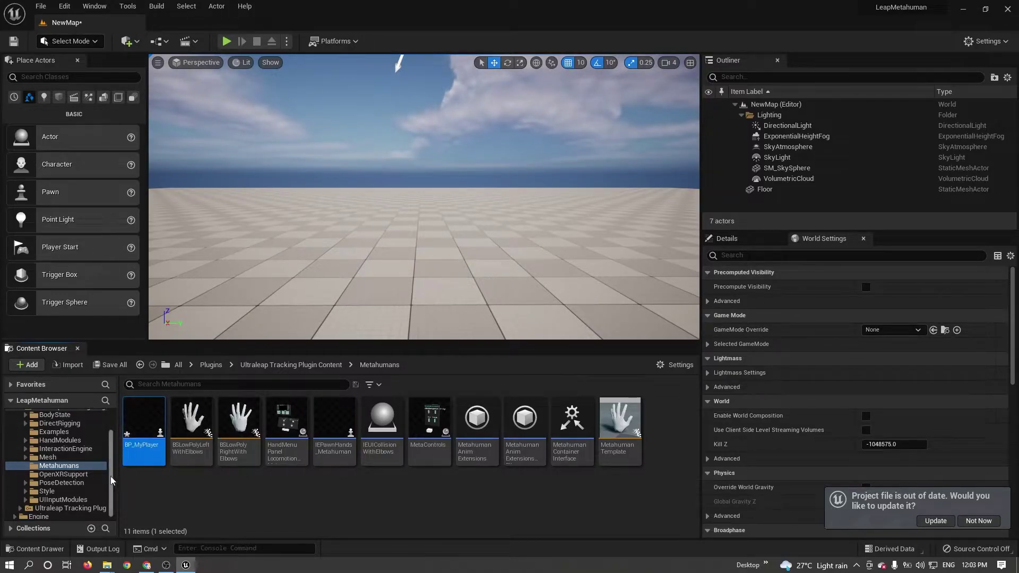
{"action": "scroll", "coordinate": [77, 467], "scroll_direction": "up", "scroll_amount": 2}
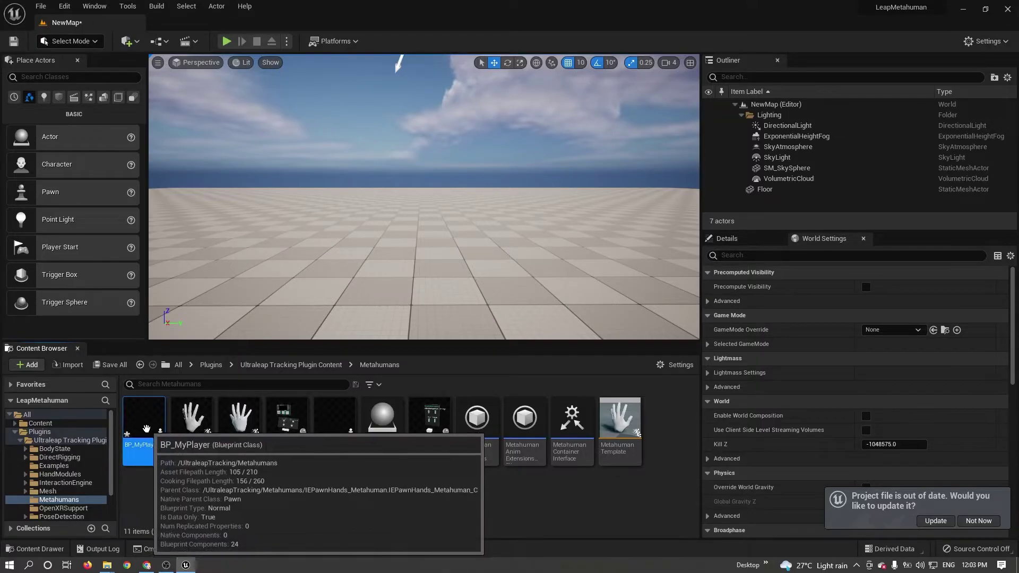
{"action": "left_click_drag", "start_coordinate": [143, 428], "coordinate": [47, 428]}
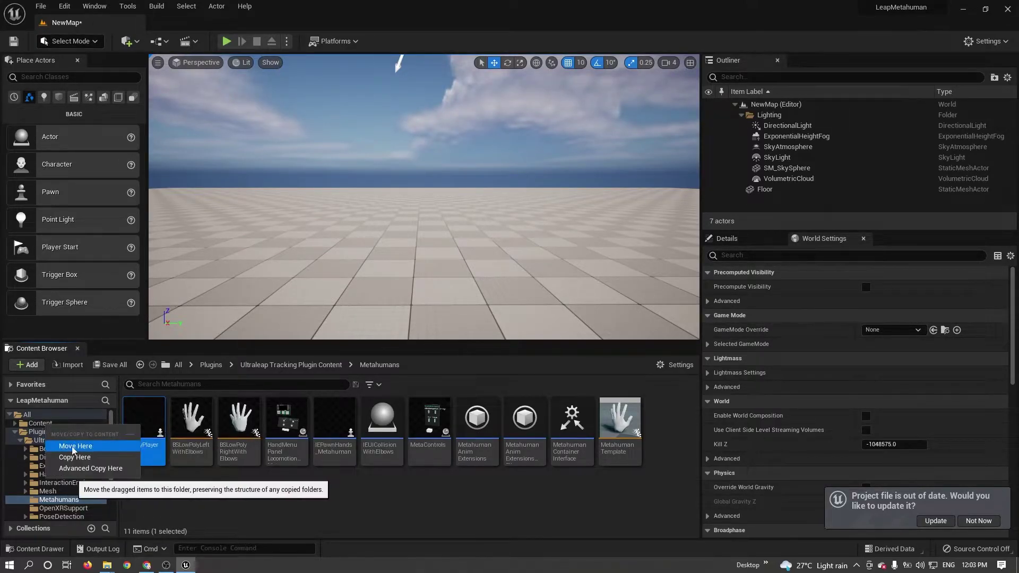
{"action": "left_click", "coordinate": [75, 447]}
{"action": "left_click", "coordinate": [44, 425]}
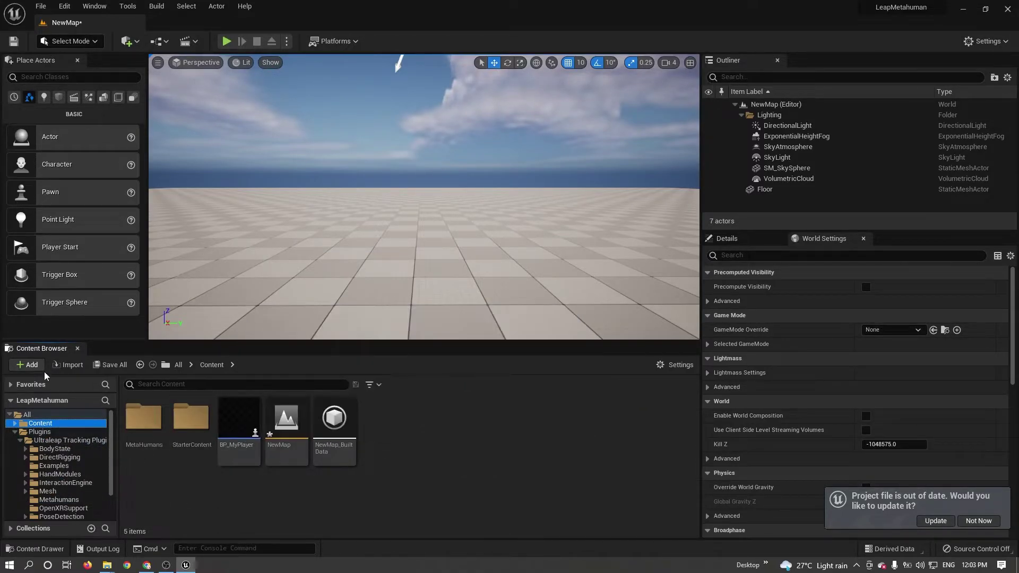
Save all unsaved content including NewMap, then select BP_MyPlayer.
{"action": "left_click", "coordinate": [108, 365]}
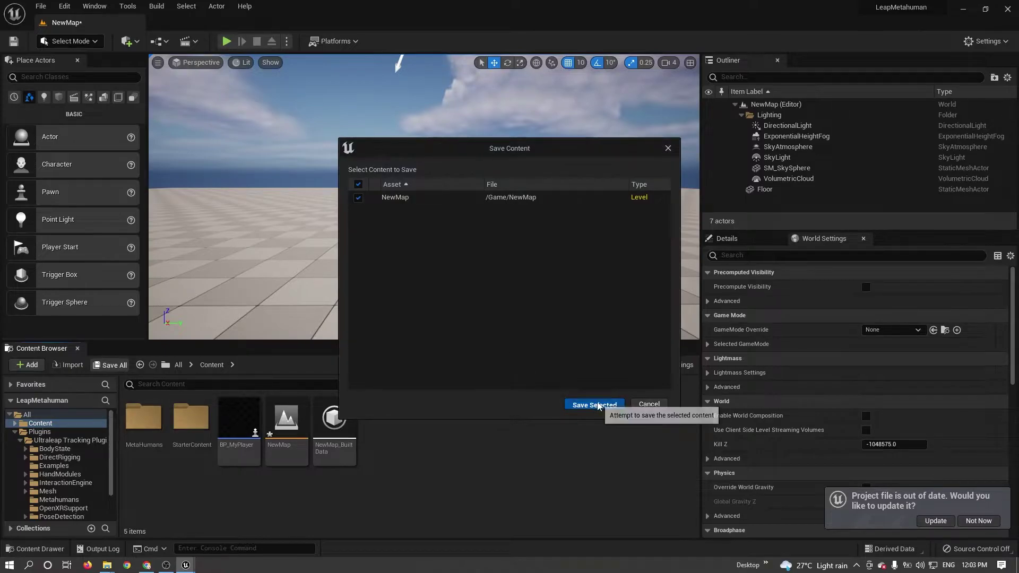
{"action": "left_click", "coordinate": [585, 405]}
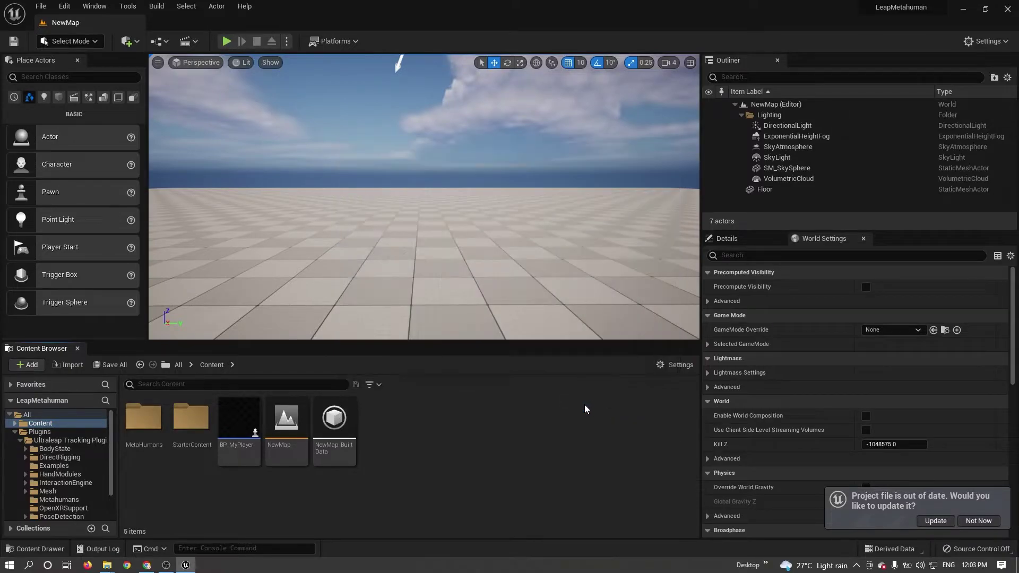
{"action": "left_click", "coordinate": [243, 431]}
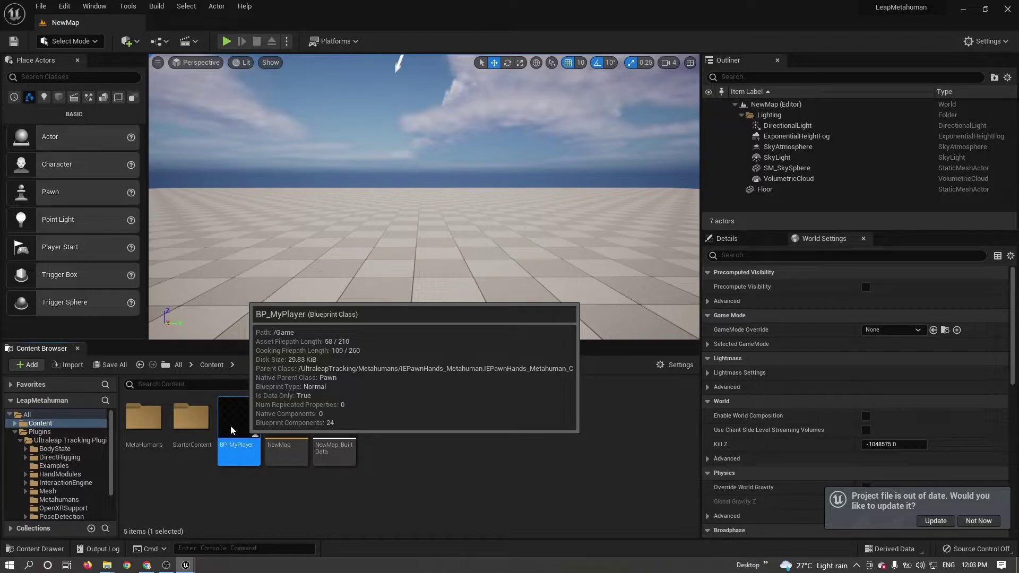
Open BP_MyPlayer in the Blueprint editor and dock it beside the map.
{"action": "double_click", "coordinate": [239, 432]}
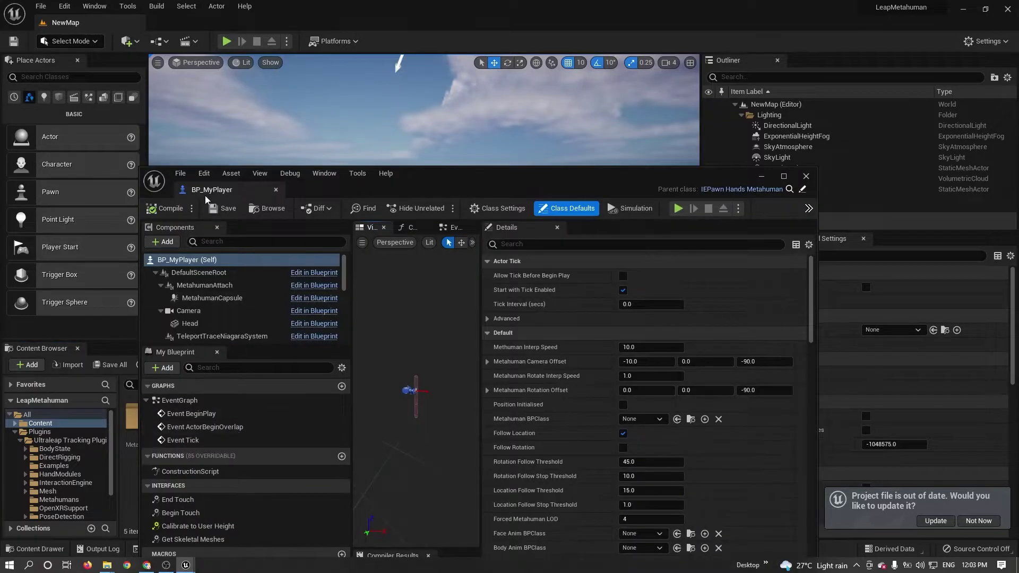
{"action": "left_click_drag", "start_coordinate": [212, 192], "coordinate": [207, 25]}
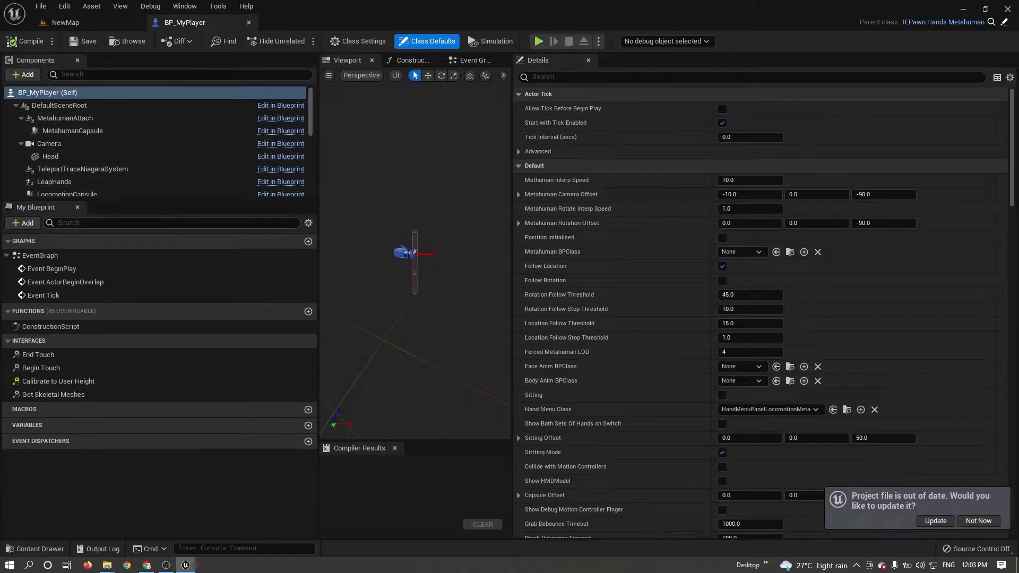
{"action": "scroll", "coordinate": [743, 289], "scroll_direction": "down", "scroll_amount": 1}
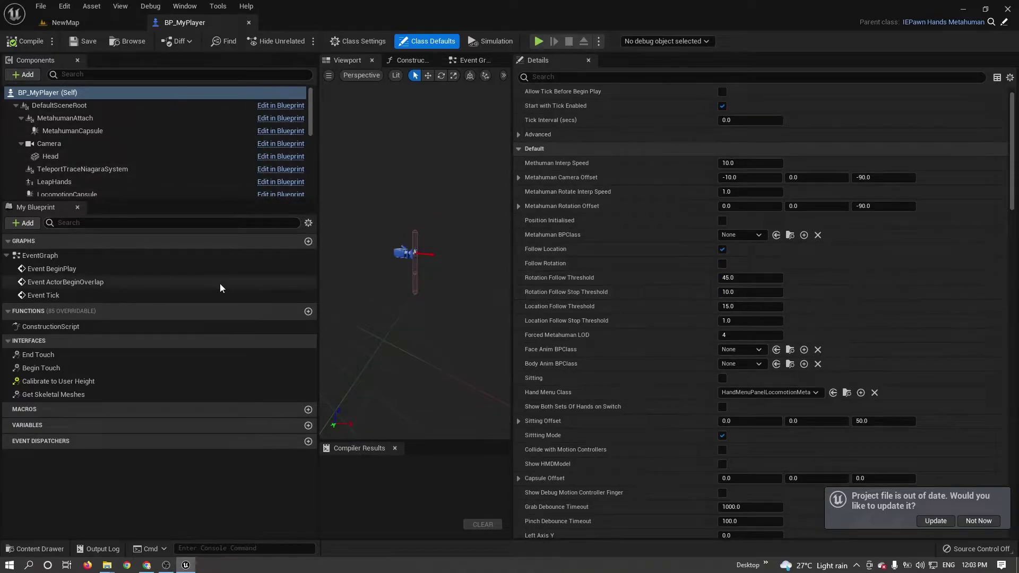
Enable Show Inherited Variables and filter My Blueprint members by 'class'.
{"action": "left_click", "coordinate": [308, 223]}
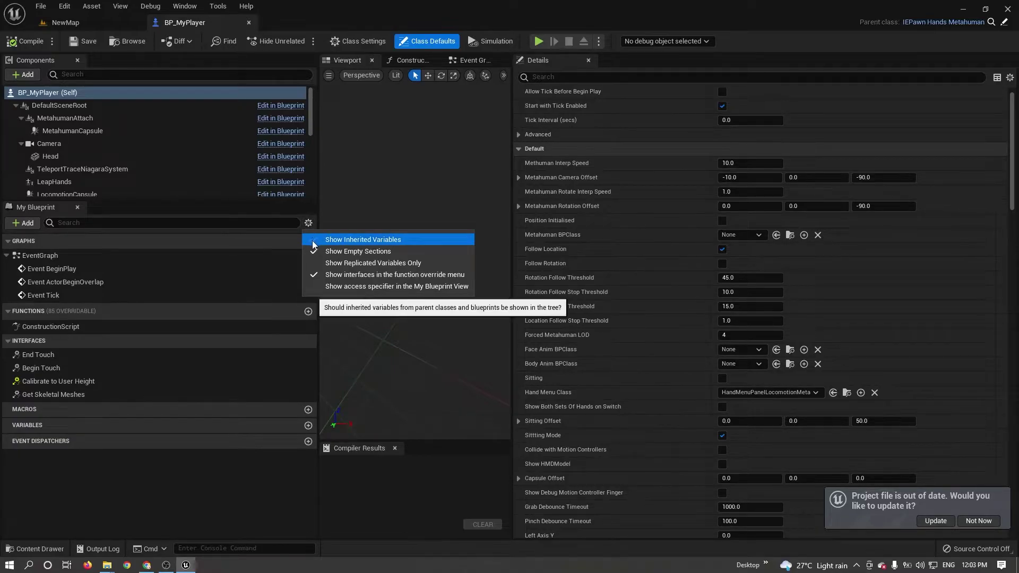
{"action": "left_click", "coordinate": [317, 240]}
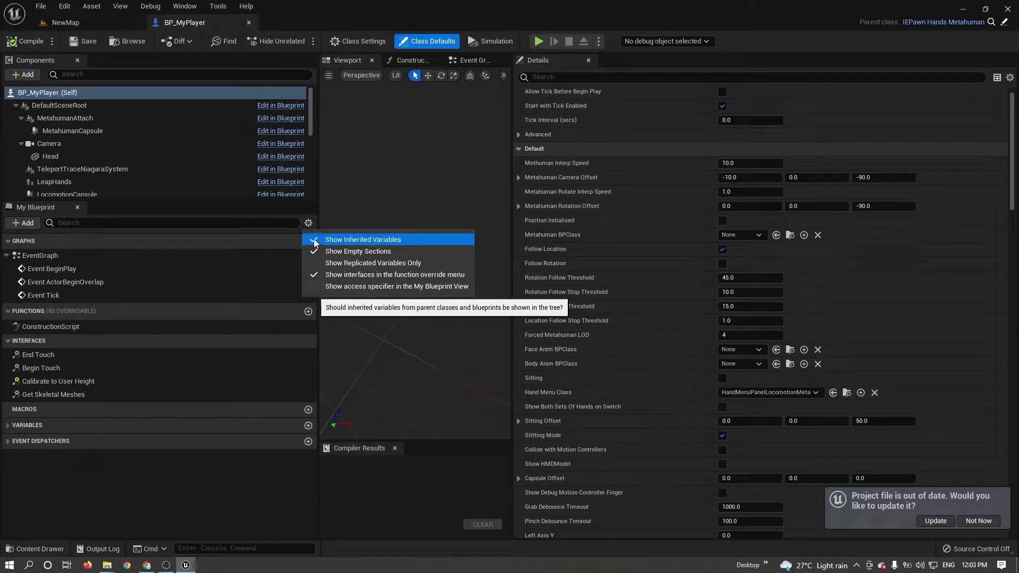
{"action": "left_click", "coordinate": [8, 442]}
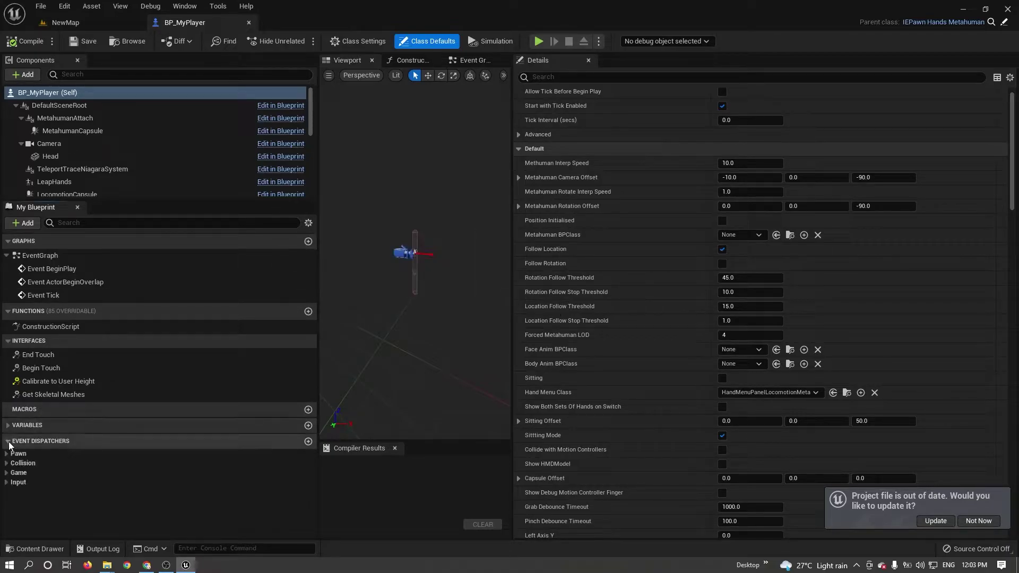
{"action": "left_click", "coordinate": [309, 223]}
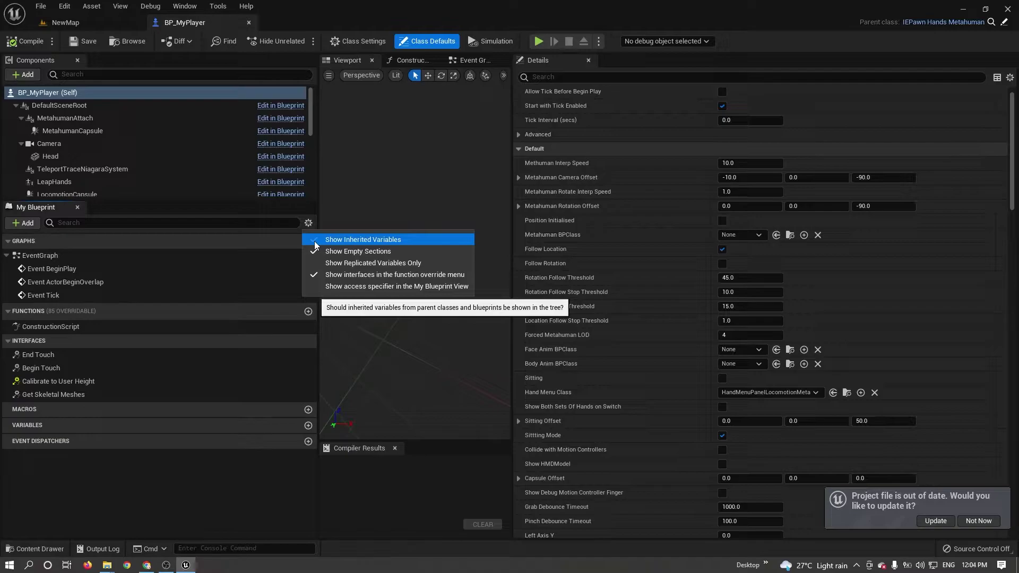
{"action": "left_click", "coordinate": [314, 241]}
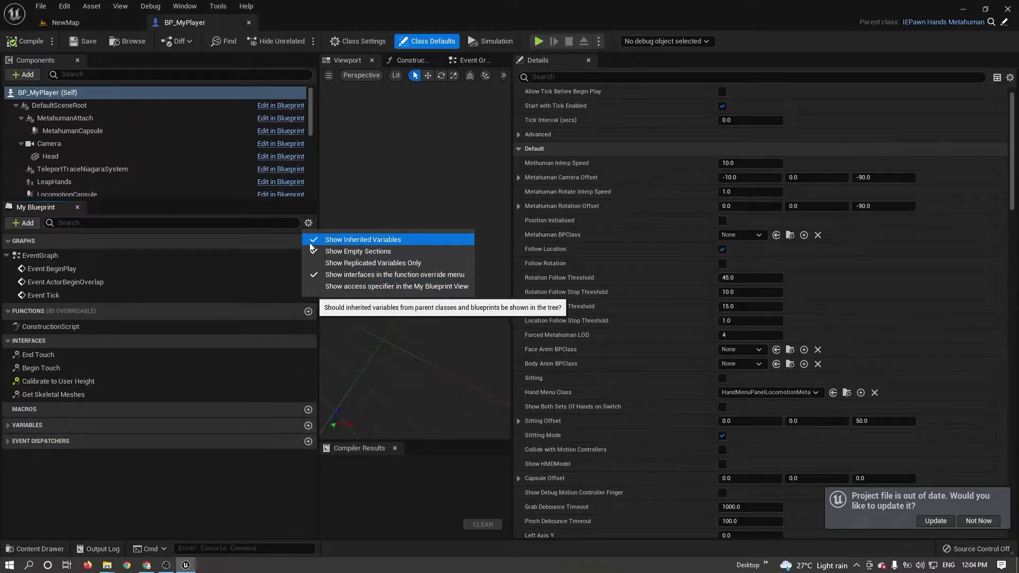
{"action": "left_click", "coordinate": [314, 240]}
{"action": "left_click", "coordinate": [7, 444]}
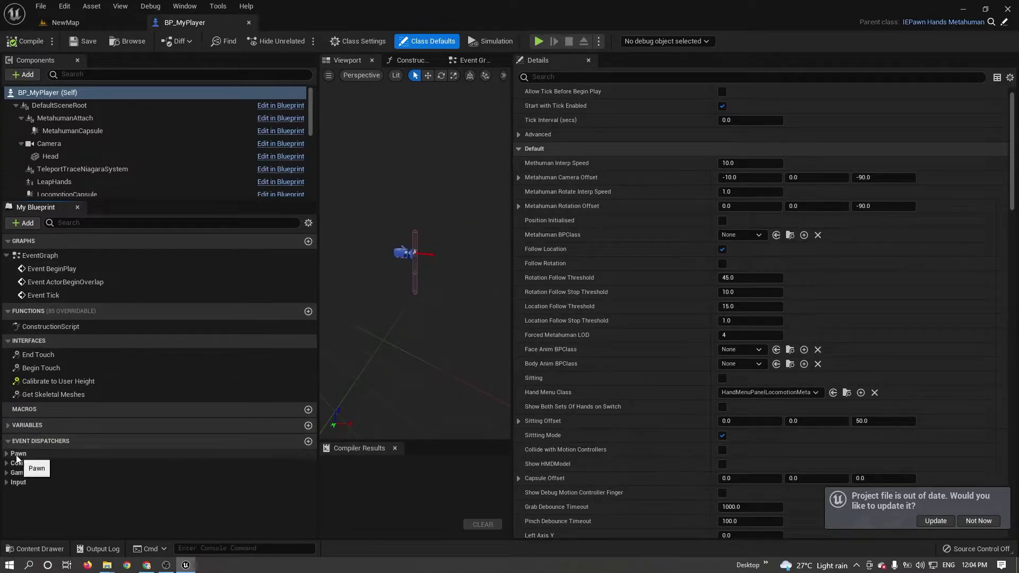
{"action": "left_click", "coordinate": [72, 225]}
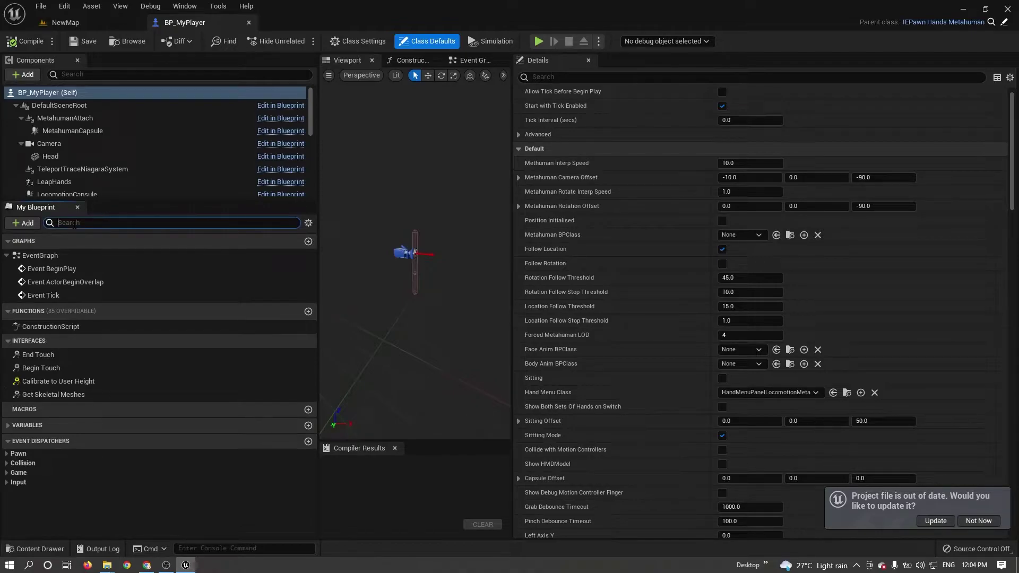
{"action": "type", "text": "class"}
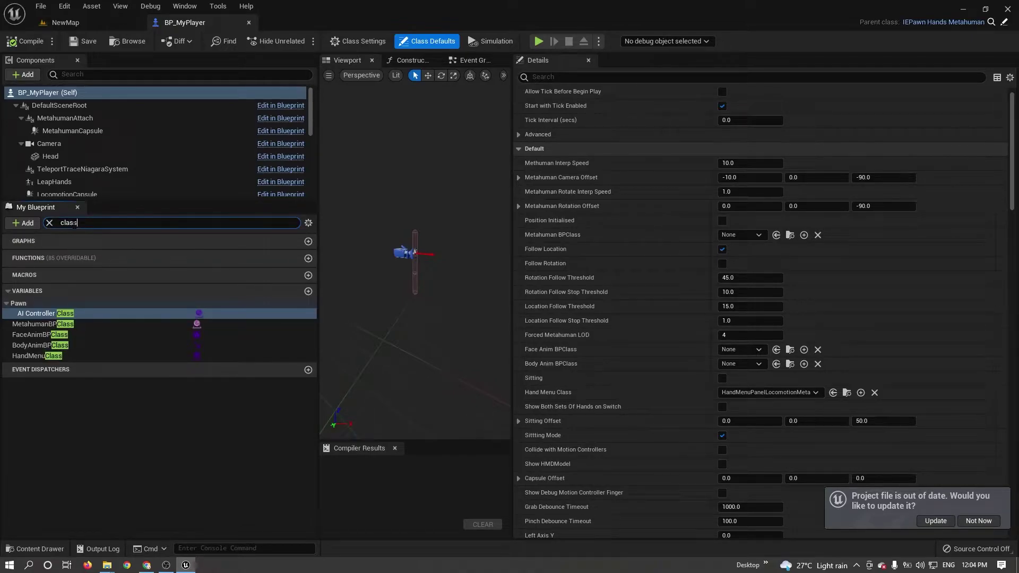
Make MetahumanBPClass instance-editable and select BP_Taniya_LP in the Taniya_LP folder.
{"action": "left_click", "coordinate": [34, 326]}
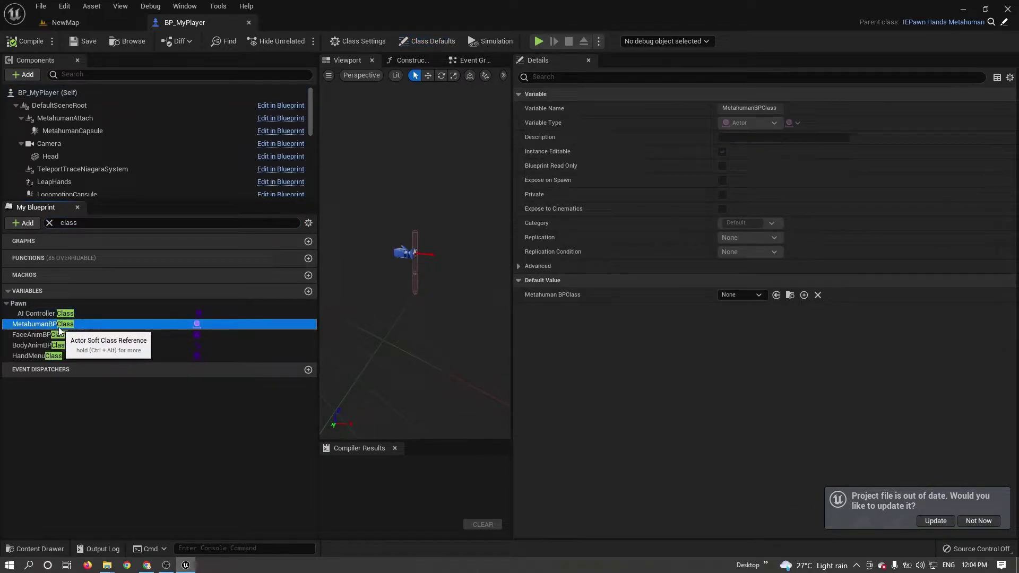
{"action": "left_click", "coordinate": [723, 152]}
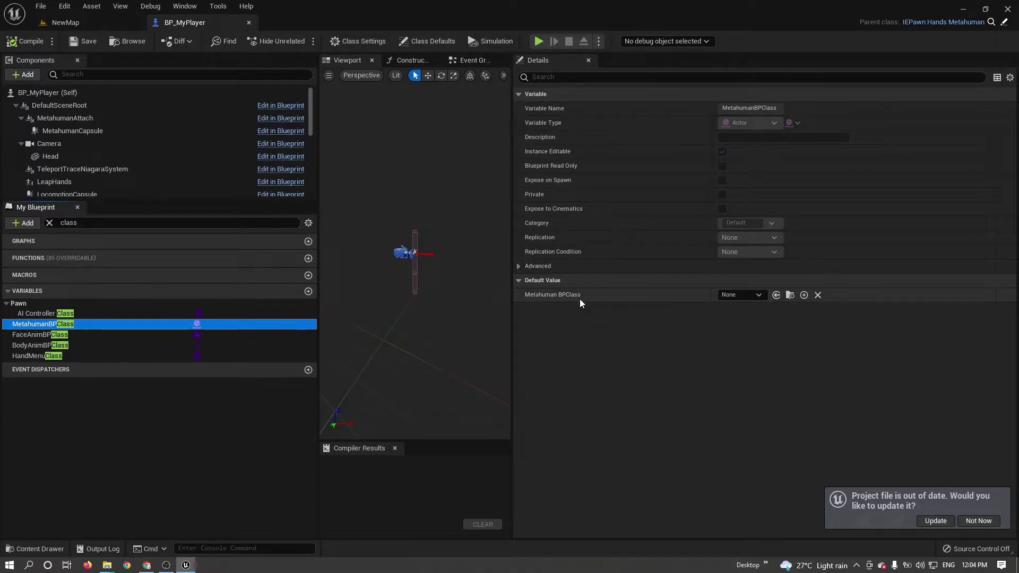
{"action": "left_click", "coordinate": [77, 23]}
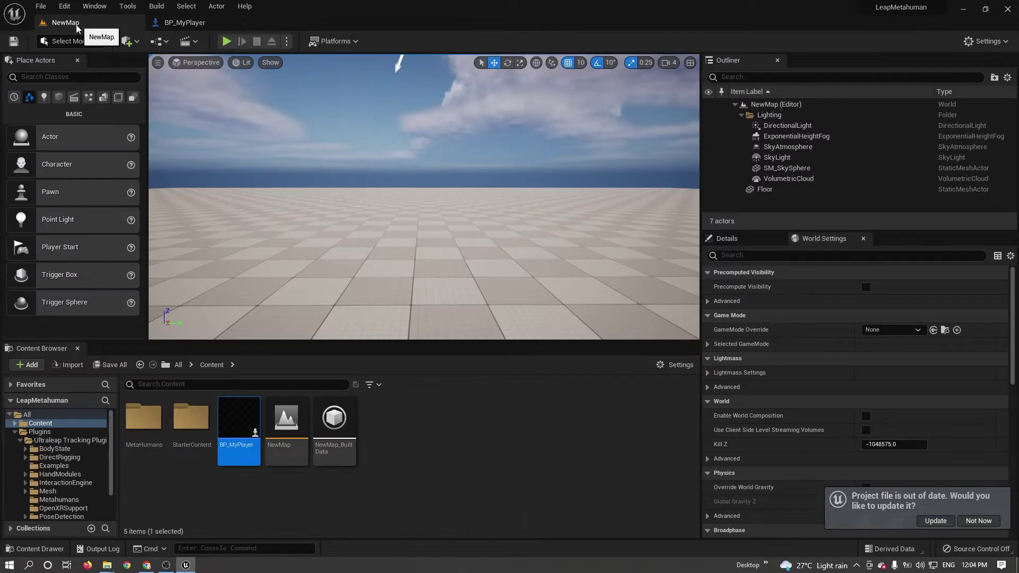
{"action": "left_click", "coordinate": [16, 432]}
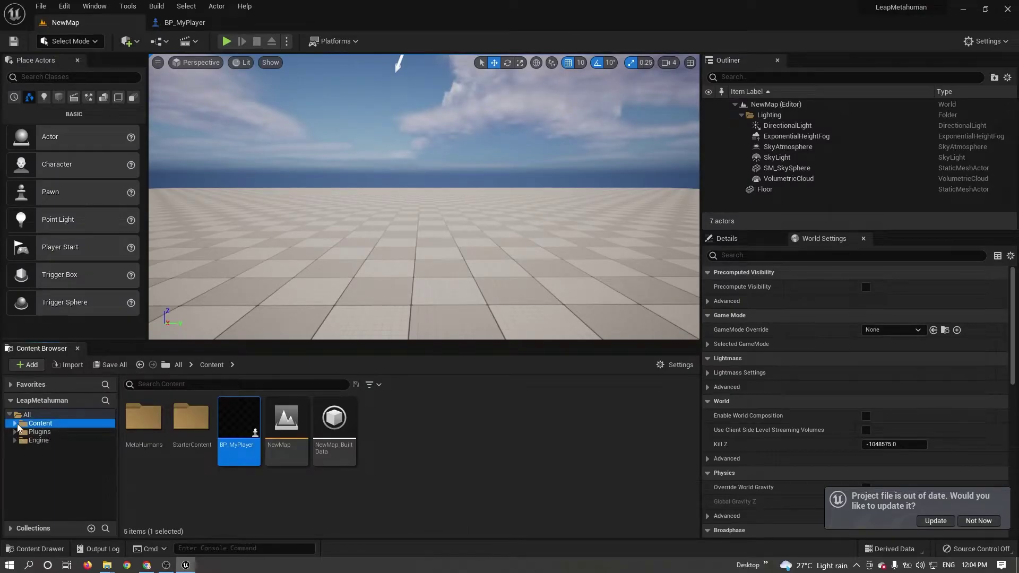
{"action": "left_click", "coordinate": [15, 423]}
{"action": "left_click", "coordinate": [34, 432]}
{"action": "left_click", "coordinate": [20, 432]}
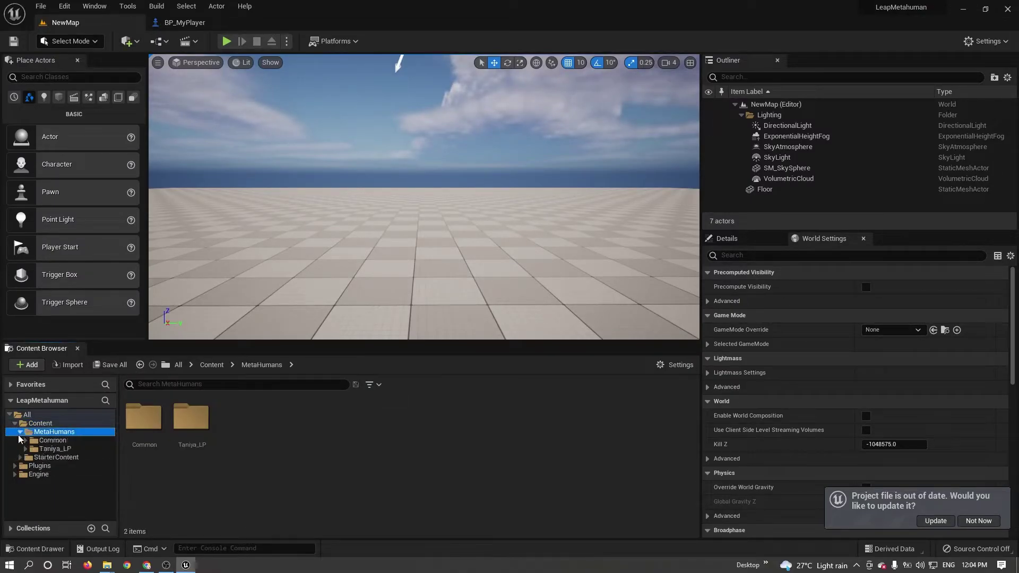
{"action": "left_click", "coordinate": [59, 449]}
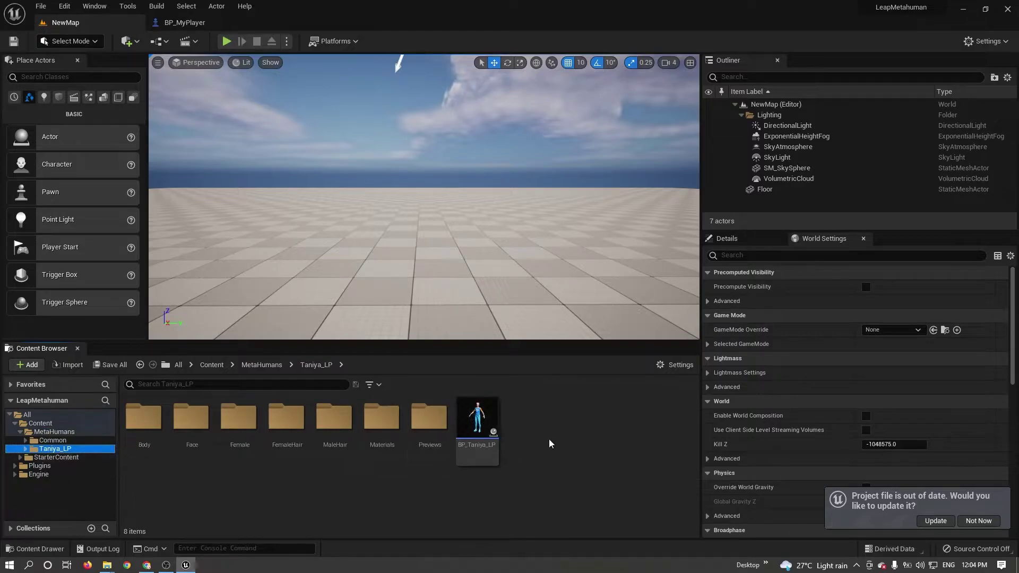
{"action": "left_click", "coordinate": [472, 425]}
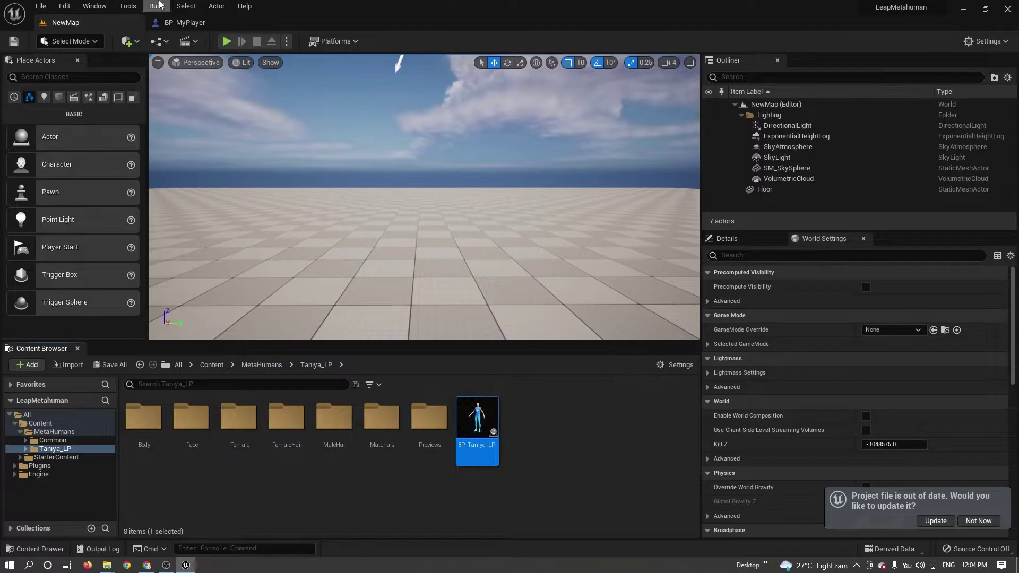
Set MetahumanBPClass's default to BP_Taniya_LP, then compile and save BP_MyPlayer.
{"action": "left_click", "coordinate": [175, 22]}
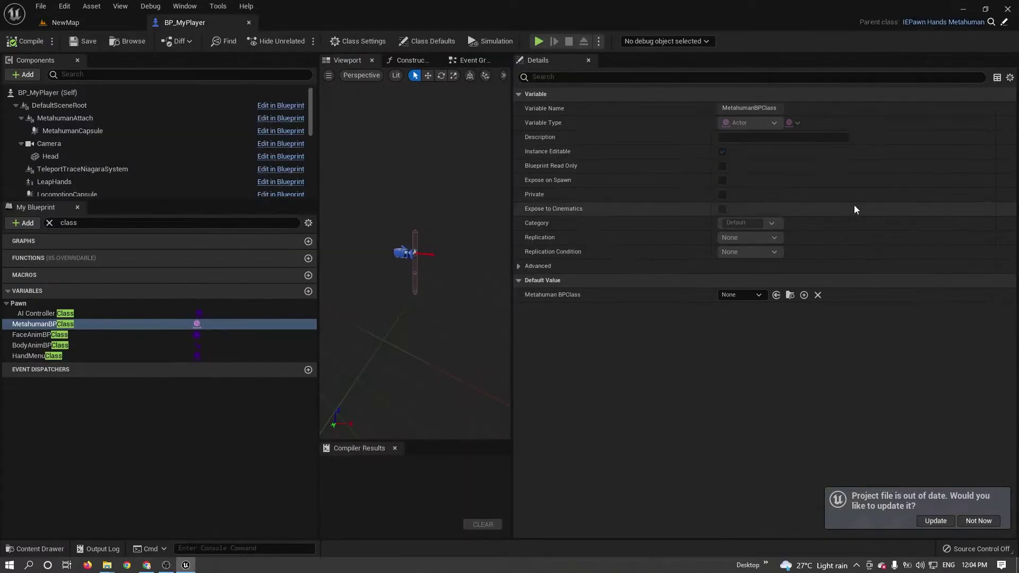
{"action": "left_click", "coordinate": [776, 295]}
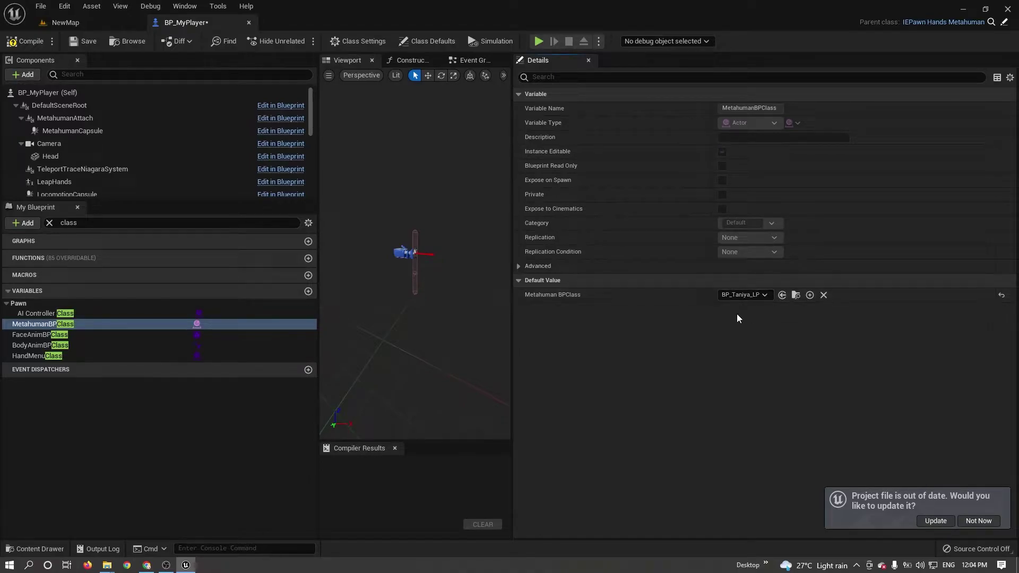
{"action": "left_click", "coordinate": [722, 152]}
{"action": "left_click", "coordinate": [32, 41]}
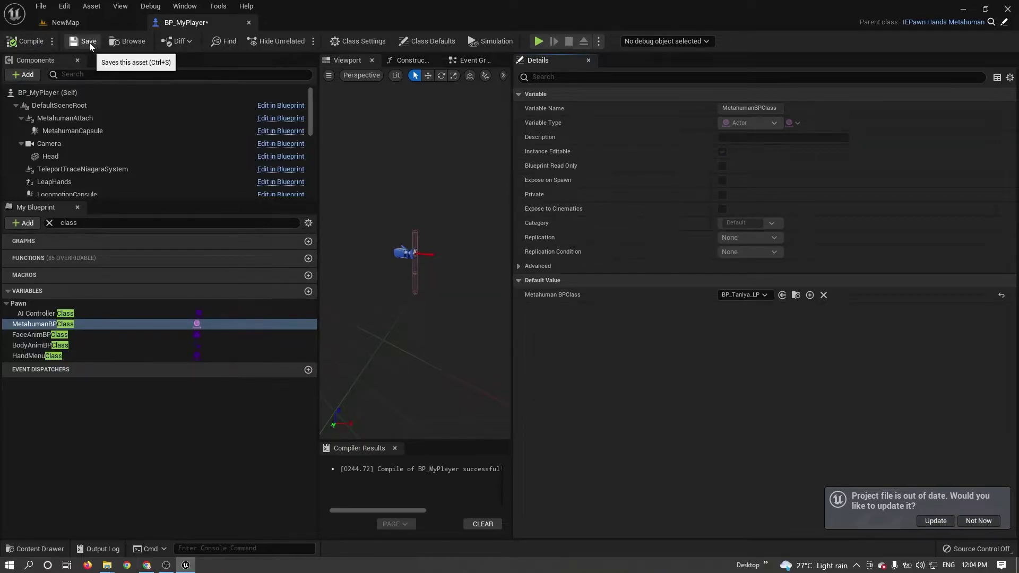
{"action": "left_click", "coordinate": [88, 41]}
Open BP_Taniya_LP and locate its Body component's f_tal_unw_body skeletal mesh in the Content Browser.
{"action": "left_click", "coordinate": [85, 24]}
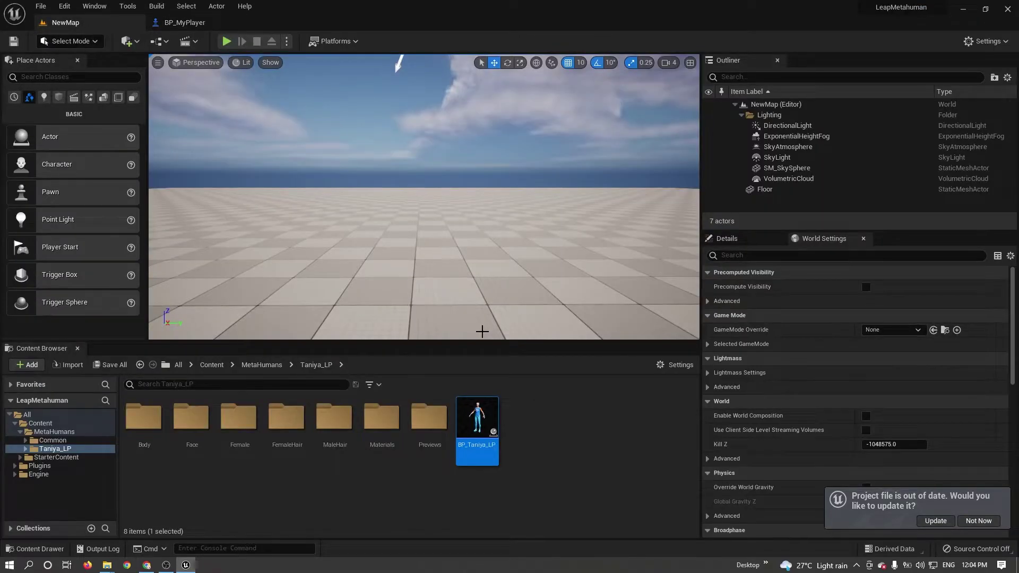
{"action": "double_click", "coordinate": [477, 421]}
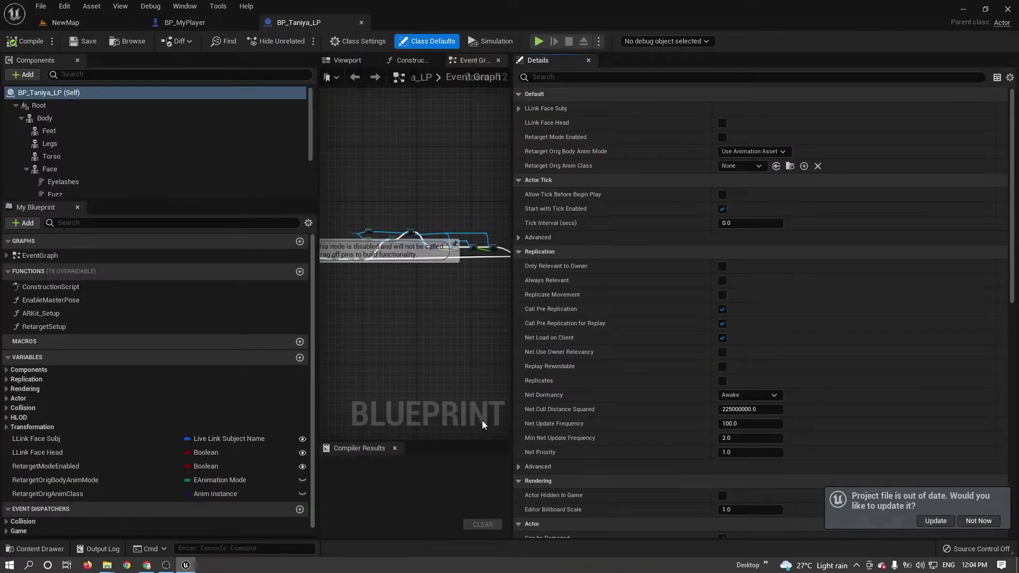
{"action": "left_click", "coordinate": [41, 119]}
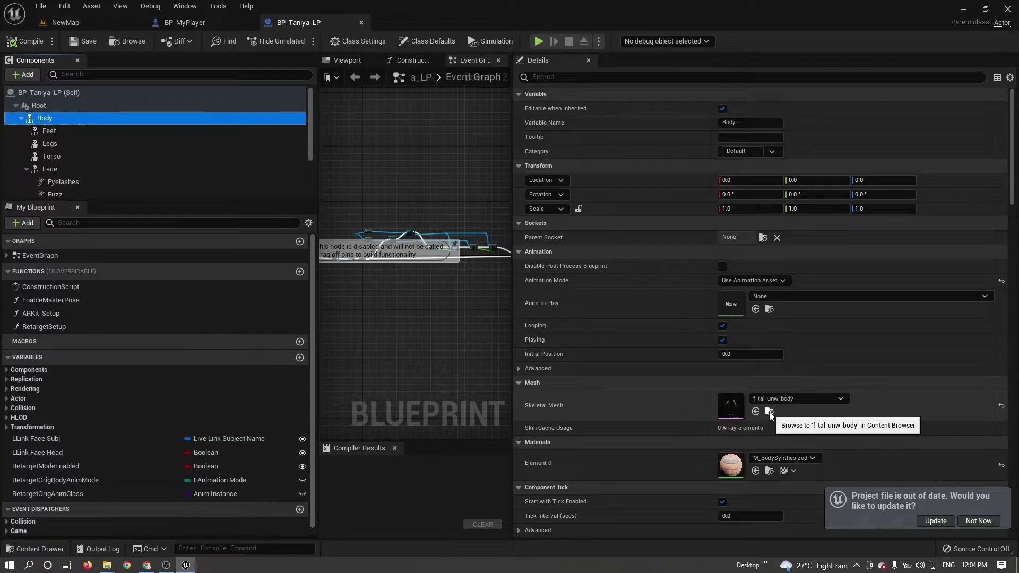
{"action": "left_click", "coordinate": [769, 412]}
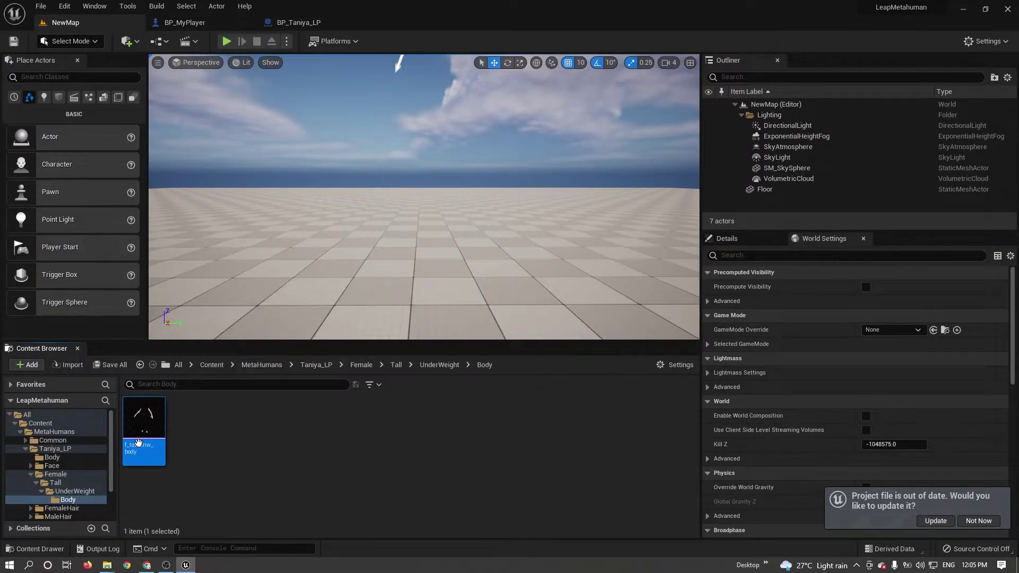
{"action": "mouse_move", "coordinate": [143, 434]}
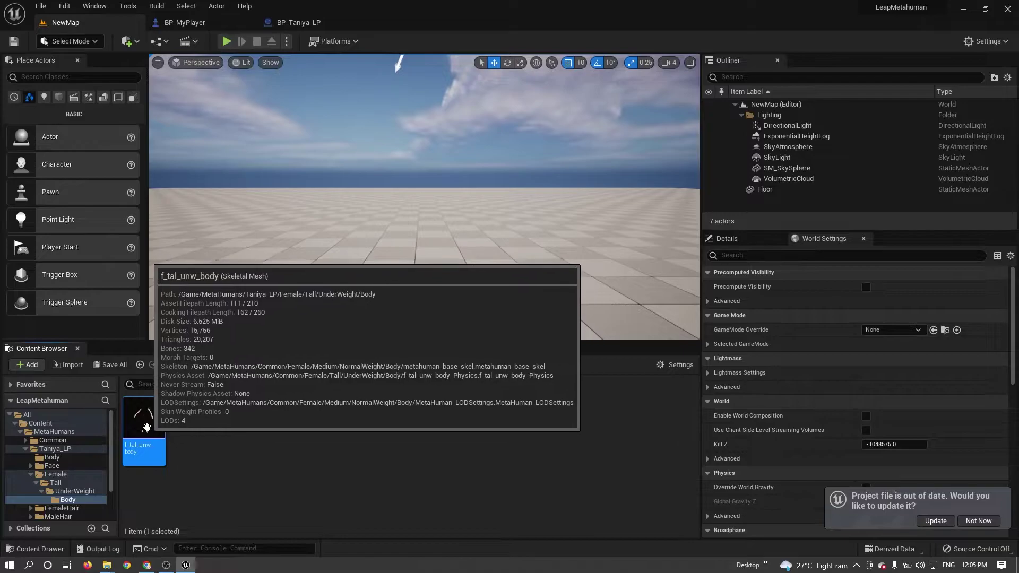
Create an Anim Blueprint from f_tal_unw_body and name it Anim_BP_MyPlayer.
{"action": "right_click", "coordinate": [146, 428]}
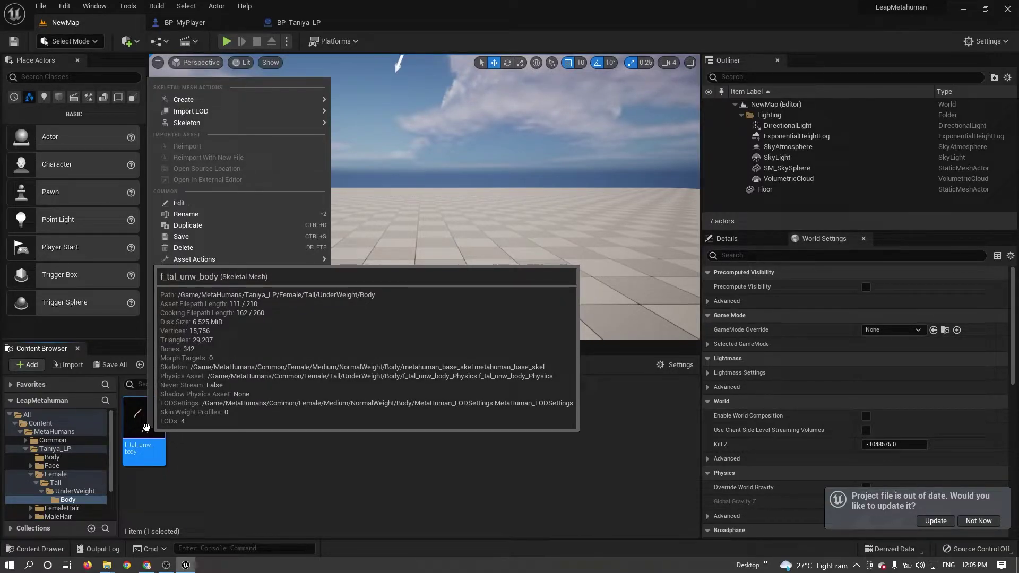
{"action": "mouse_move", "coordinate": [214, 101]}
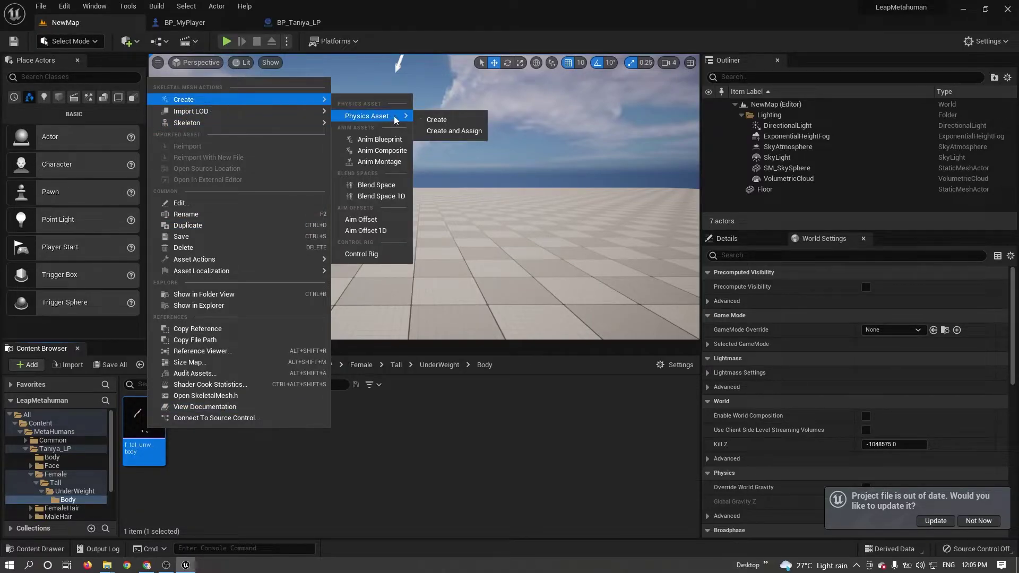
{"action": "left_click", "coordinate": [394, 141]}
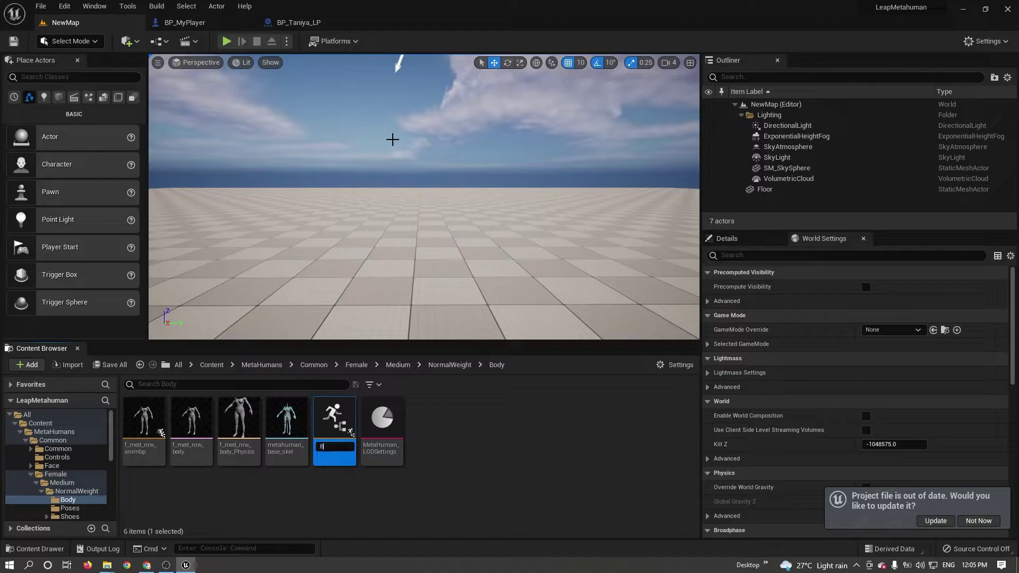
{"action": "type", "text": "B"}
{"action": "key", "text": "BackSpace"}
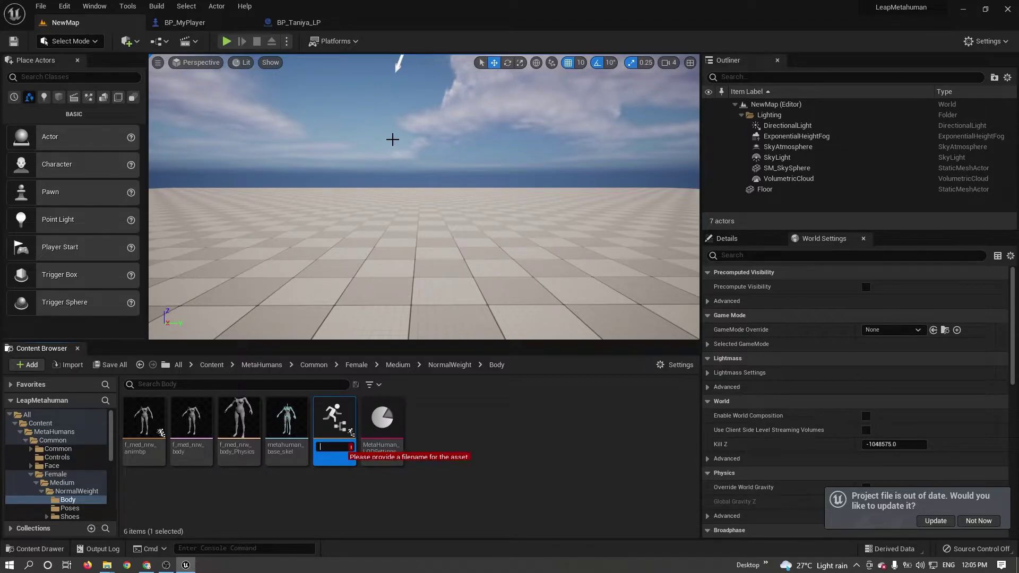
{"action": "type", "text": "A"}
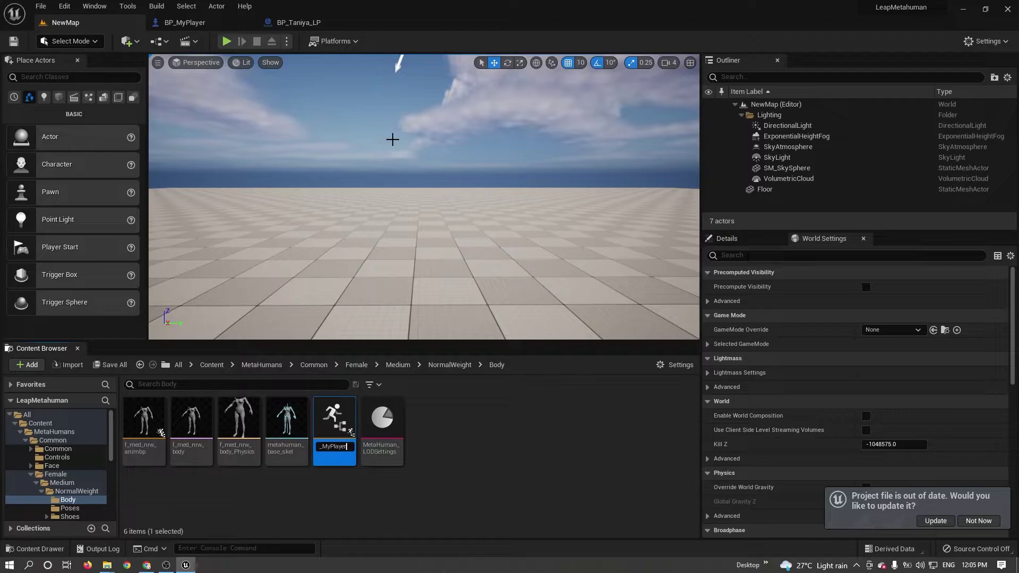
{"action": "key", "text": "Return"}
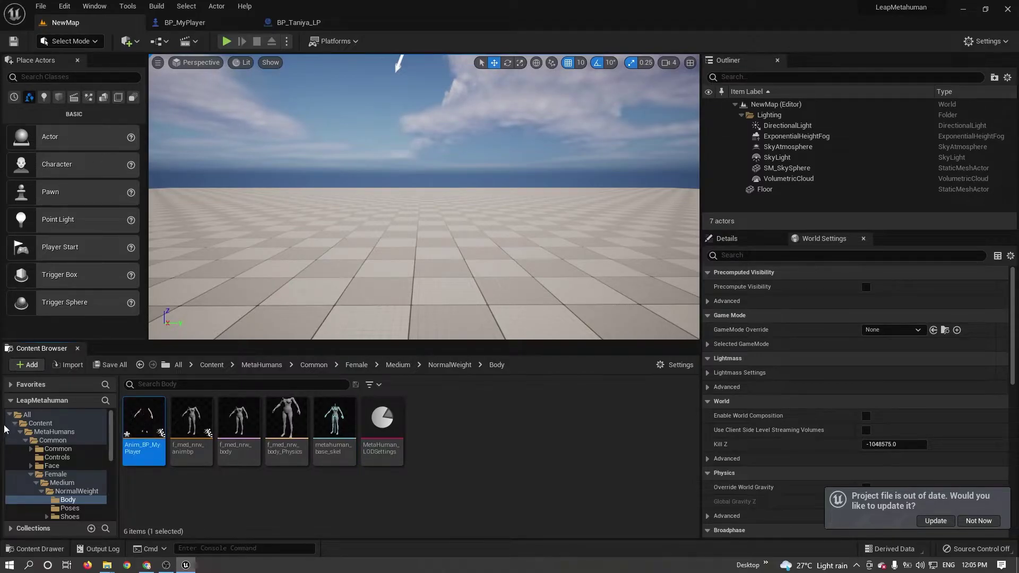
Move Anim_BP_MyPlayer from the Body folder into Content and select it there.
{"action": "left_click_drag", "start_coordinate": [143, 424], "coordinate": [41, 425]}
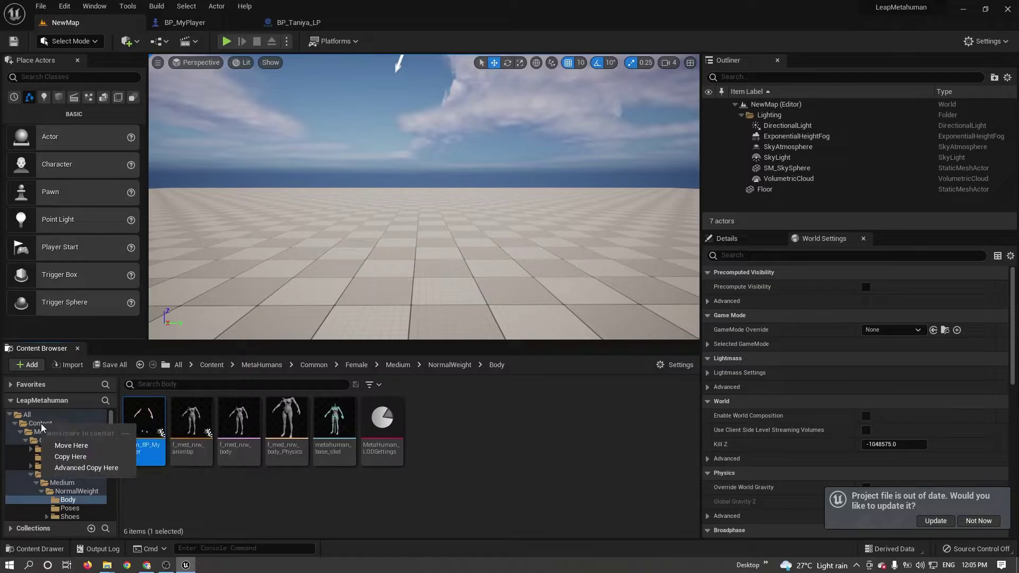
{"action": "left_click", "coordinate": [75, 445]}
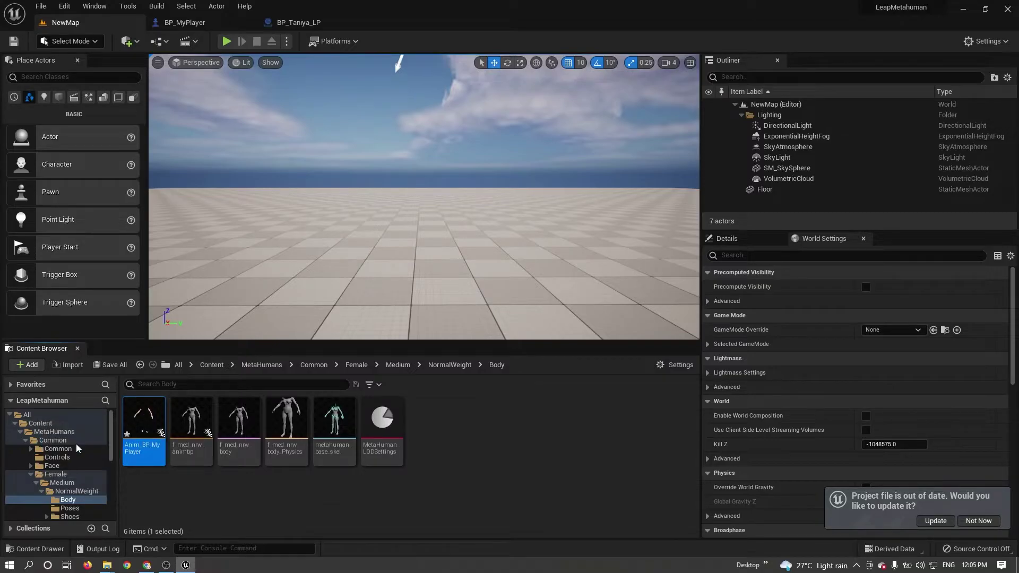
{"action": "left_click", "coordinate": [40, 423]}
{"action": "left_click", "coordinate": [233, 457]}
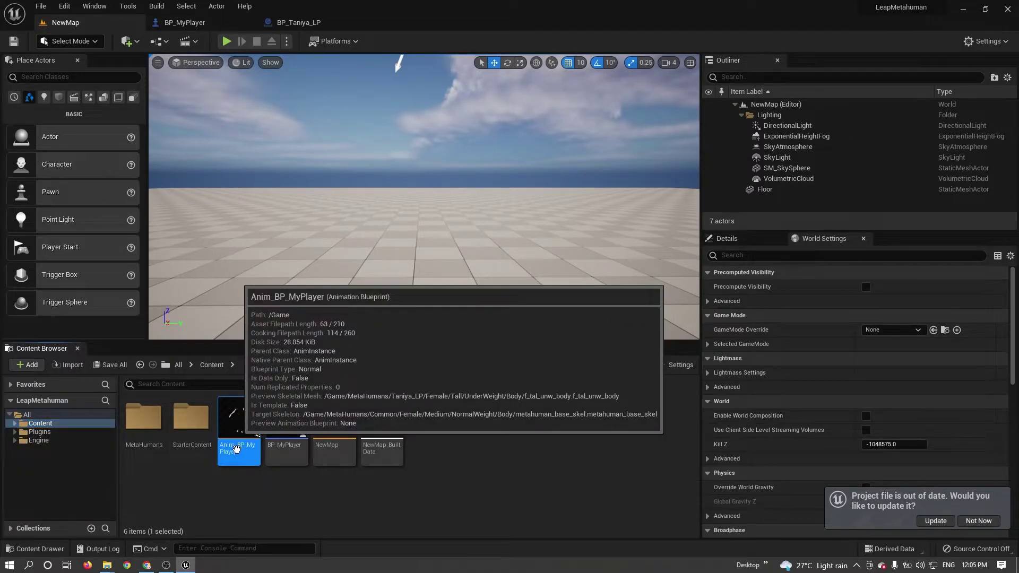
Open Anim_BP_MyPlayer and reparent it to BodyStateAnimInstance via File > Reparent Blueprint.
{"action": "double_click", "coordinate": [236, 449]}
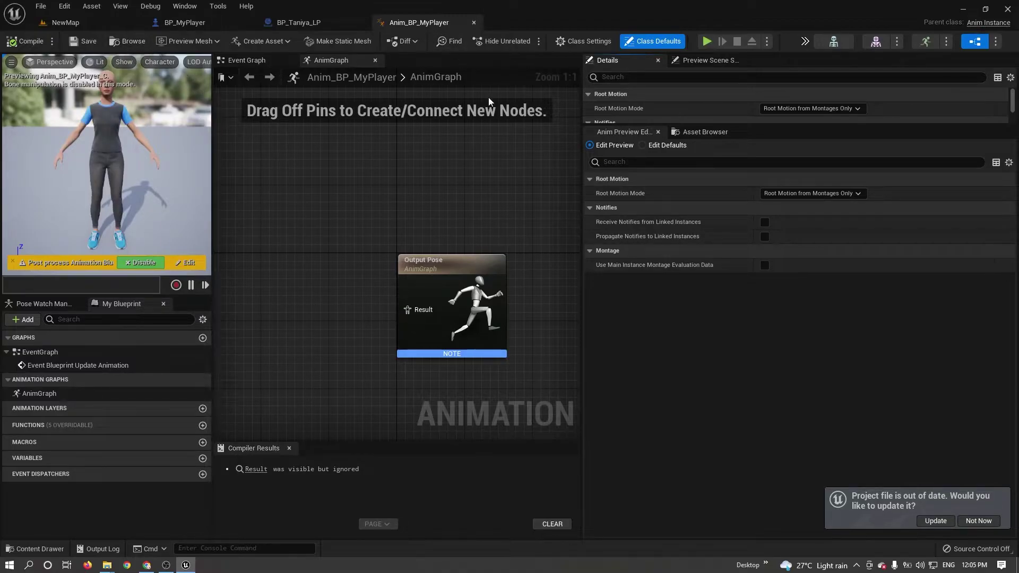
{"action": "left_click", "coordinate": [41, 7]}
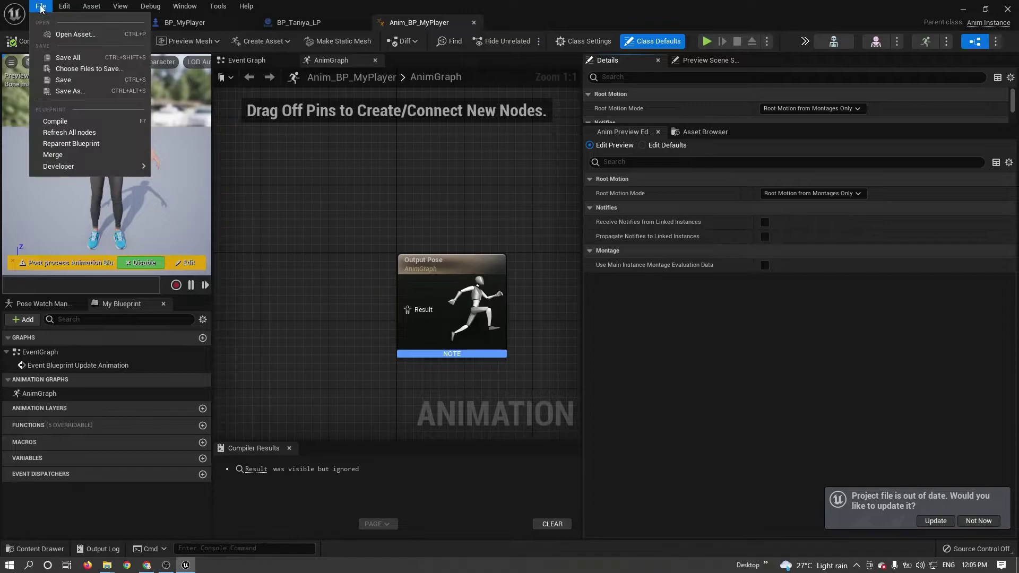
{"action": "left_click", "coordinate": [85, 144]}
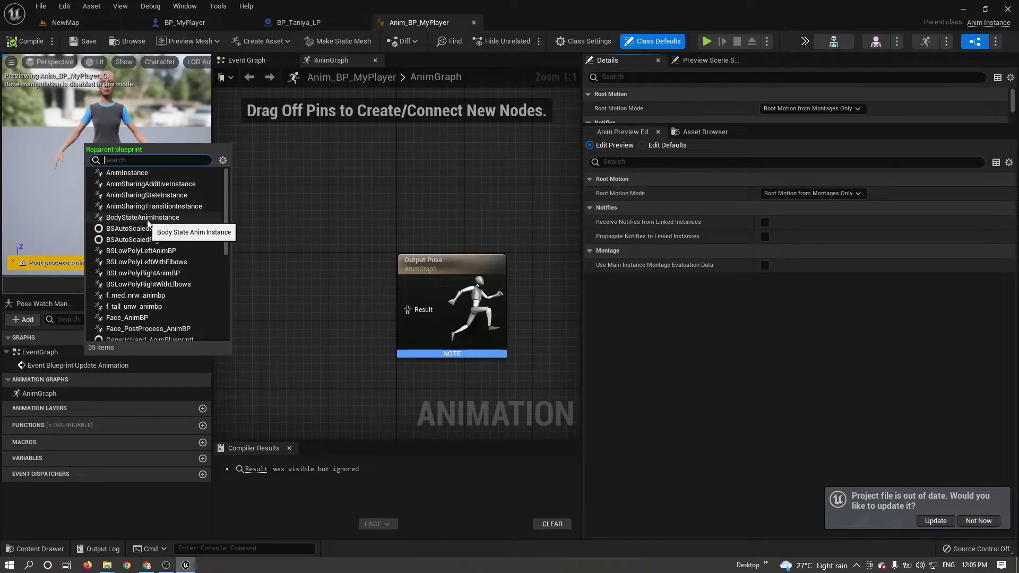
{"action": "left_click", "coordinate": [160, 219]}
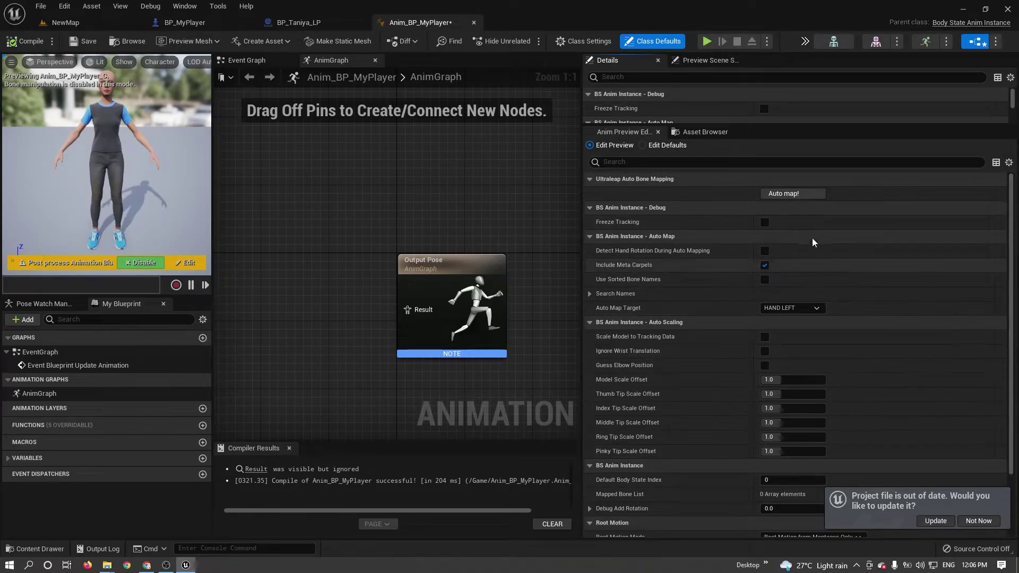
Set Auto Map Target to BOTH HANDS, tick Ignore Wrist Translation, run Auto map!, and compile.
{"action": "left_click", "coordinate": [806, 310]}
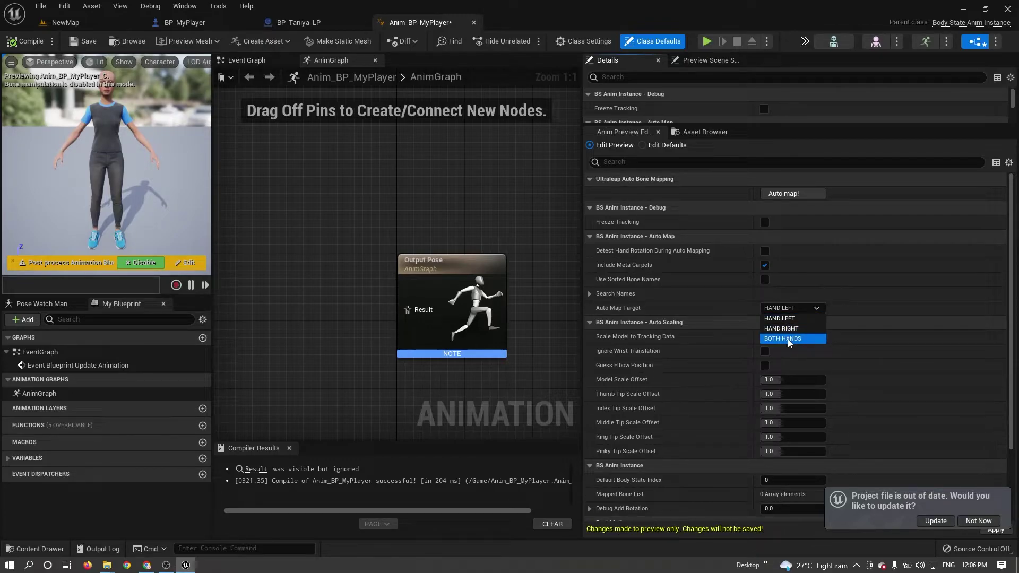
{"action": "left_click", "coordinate": [789, 339]}
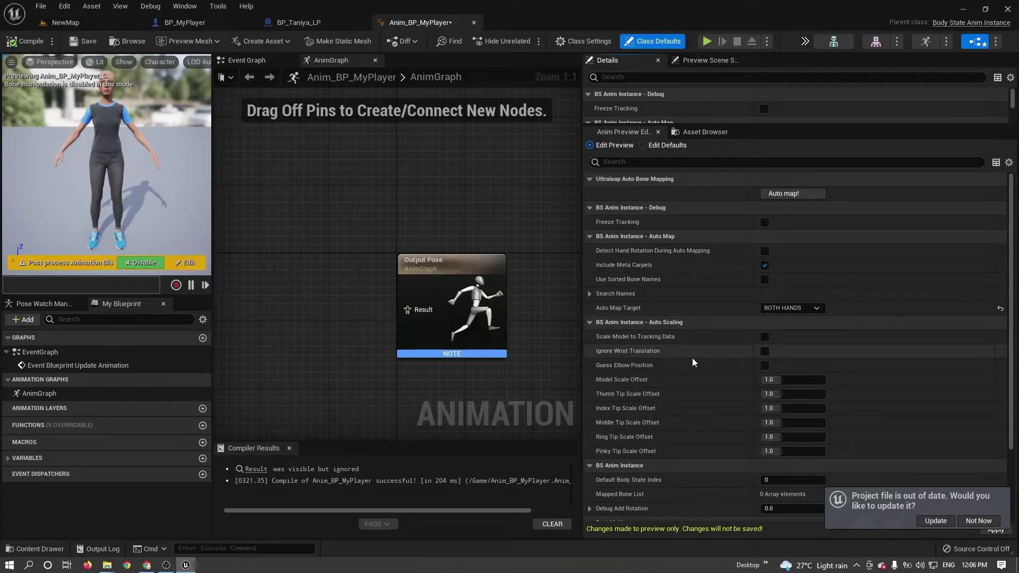
{"action": "left_click", "coordinate": [766, 353]}
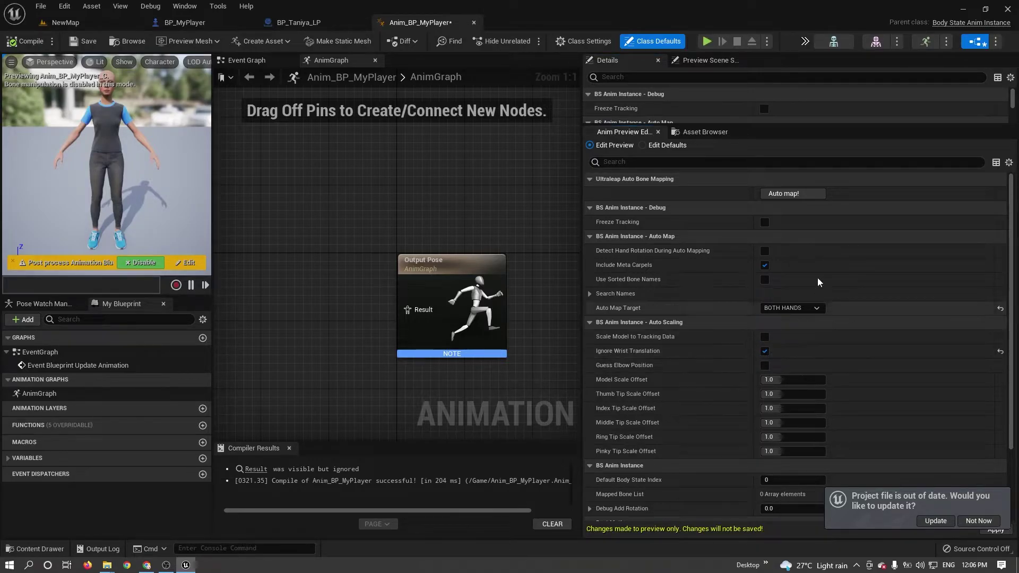
{"action": "left_click", "coordinate": [787, 197]}
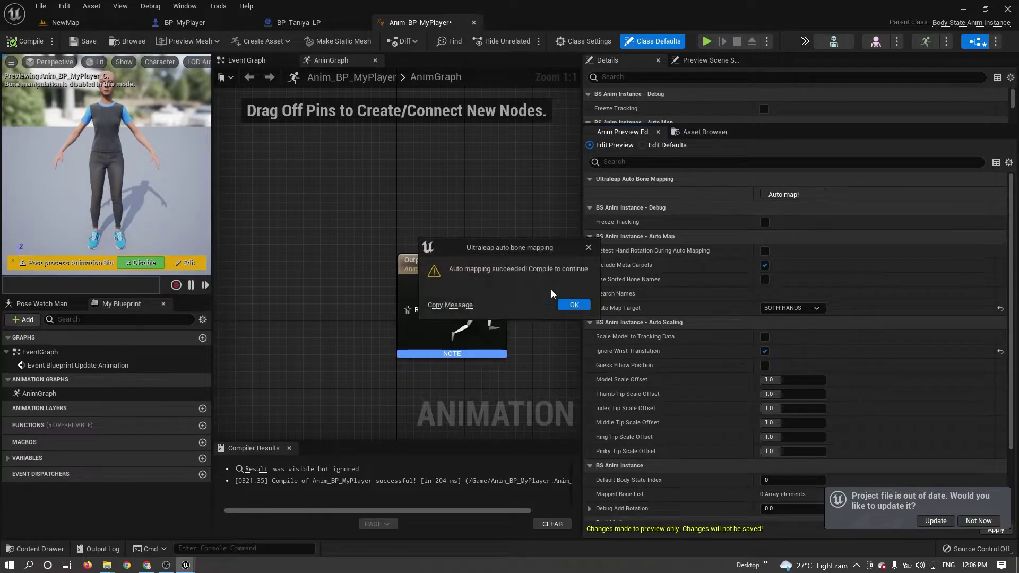
{"action": "left_click", "coordinate": [571, 307]}
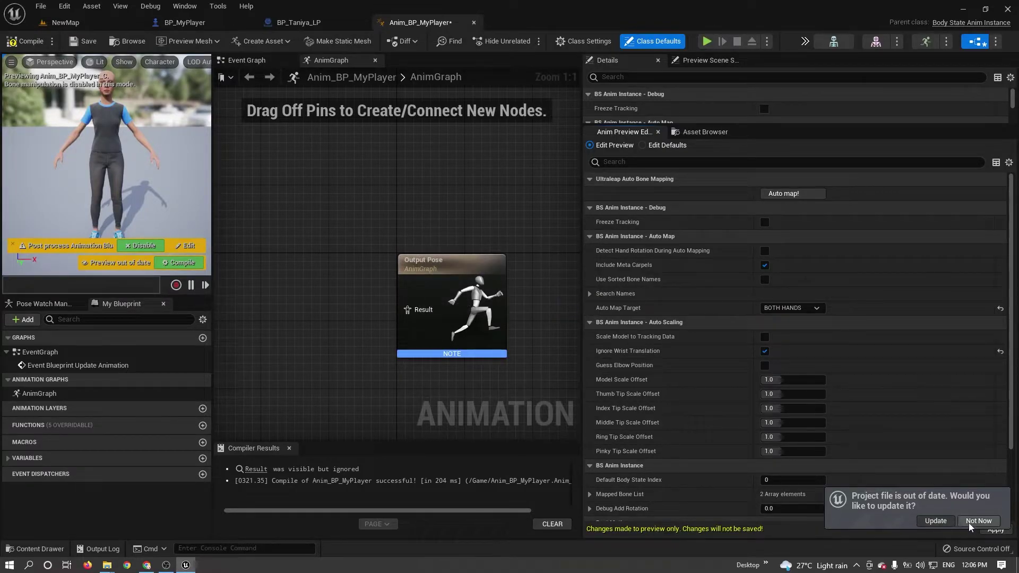
{"action": "left_click", "coordinate": [995, 532]}
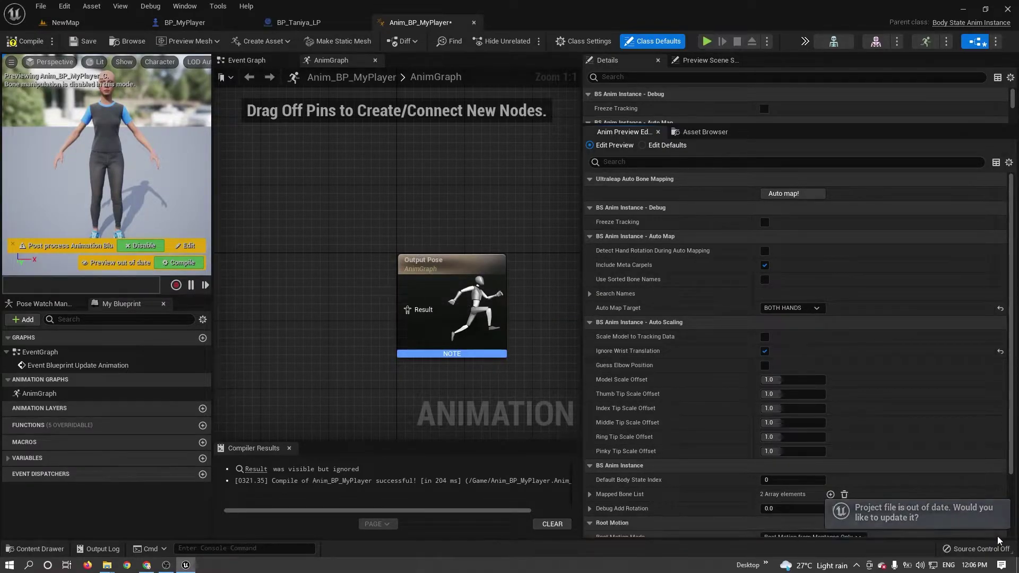
{"action": "left_click", "coordinate": [24, 42]}
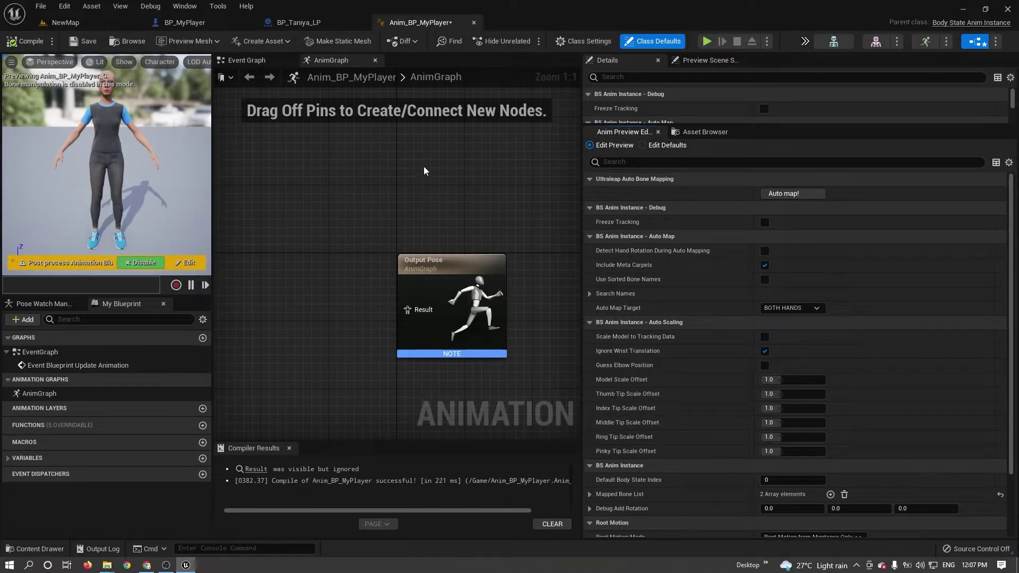
Open the MetahumanTemplate animation blueprint from Plugins > Ultraleap Tracking Plugin > Metahumans.
{"action": "left_click", "coordinate": [96, 25]}
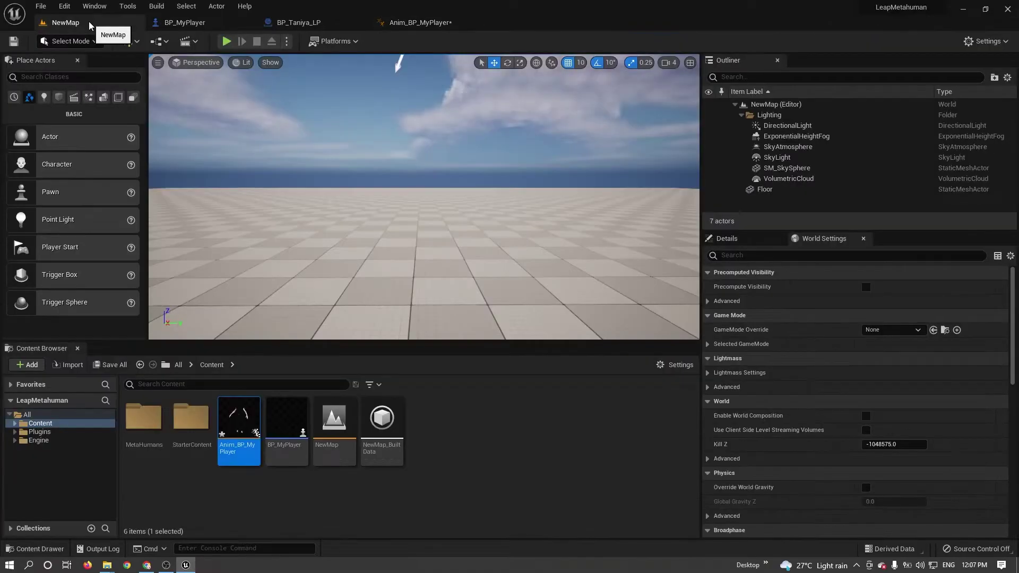
{"action": "left_click", "coordinate": [15, 432]}
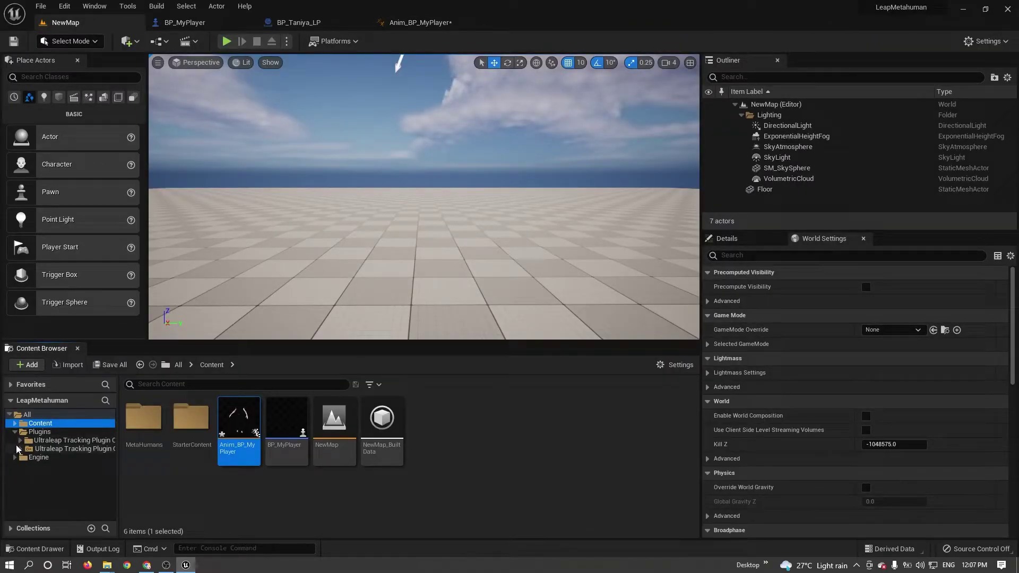
{"action": "left_click", "coordinate": [20, 441]}
{"action": "left_click", "coordinate": [56, 499]}
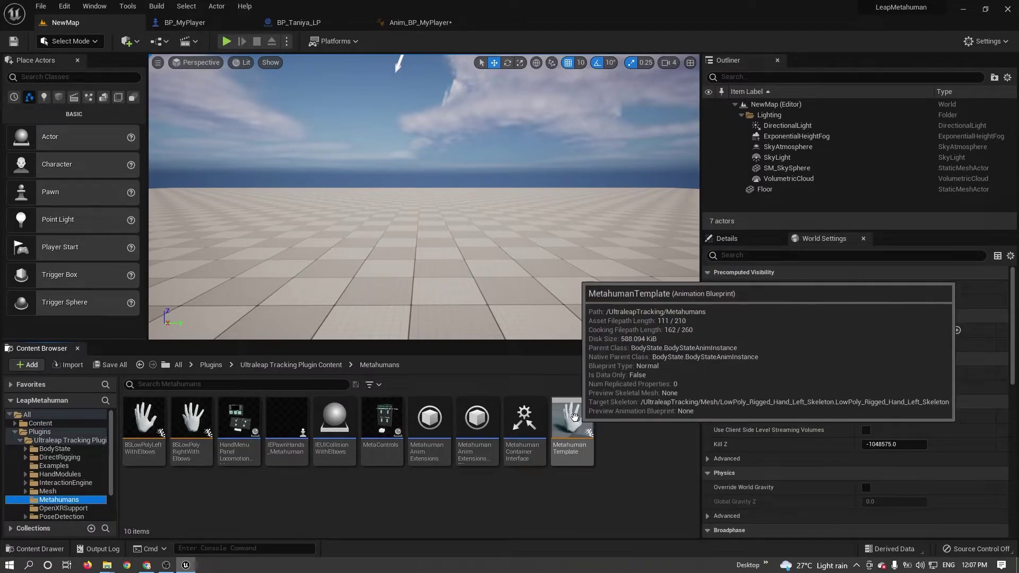
{"action": "left_click", "coordinate": [575, 417]}
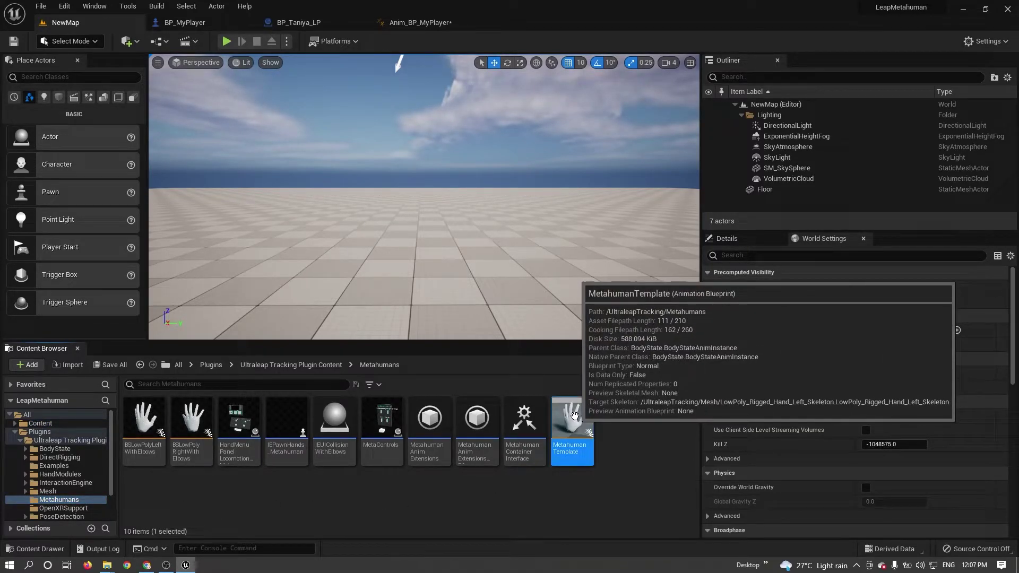
{"action": "double_click", "coordinate": [575, 417]}
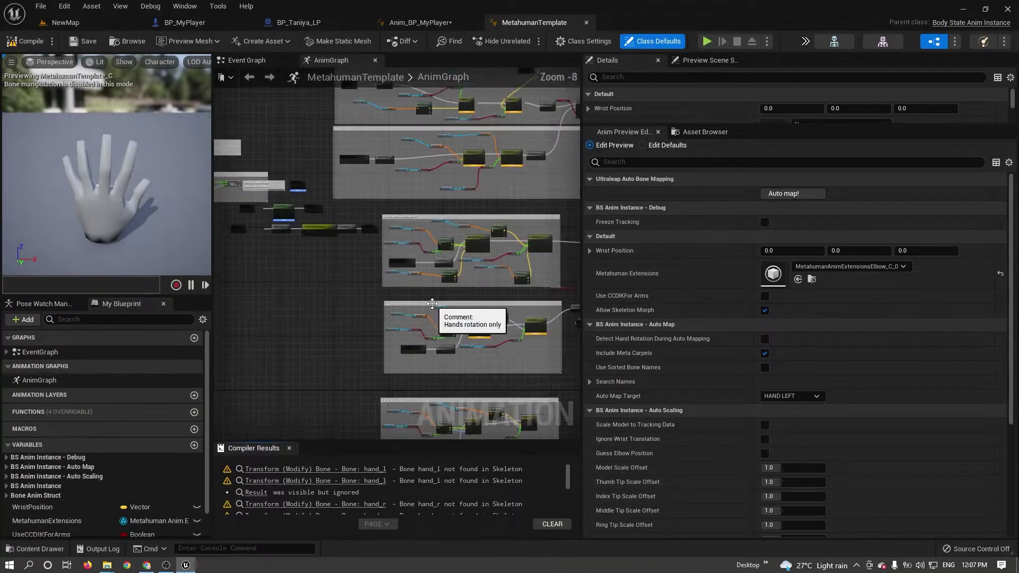
Select all nodes in MetahumanTemplate's AnimGraph for copying.
{"action": "left_click", "coordinate": [247, 60]}
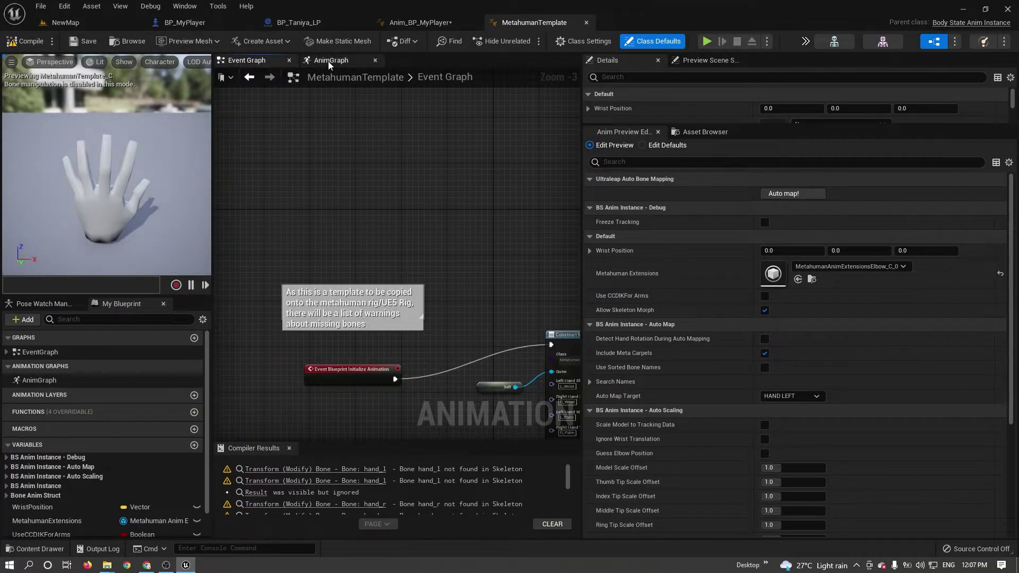
{"action": "left_click", "coordinate": [330, 60]}
{"action": "scroll", "coordinate": [392, 228], "scroll_direction": "down", "scroll_amount": 1}
{"action": "scroll", "coordinate": [392, 228], "scroll_direction": "down", "scroll_amount": 2}
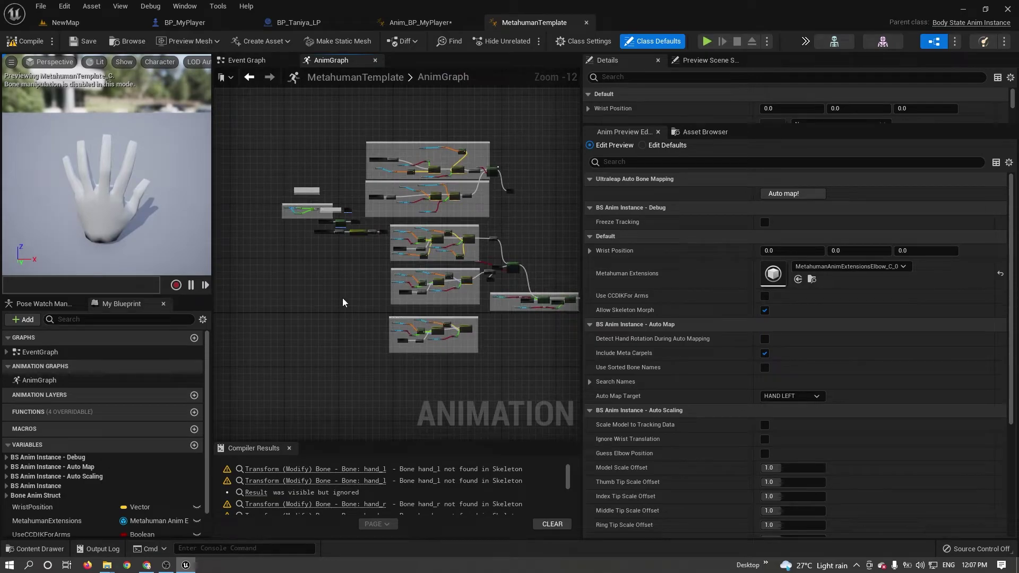
{"action": "key", "text": "ctrl+a"}
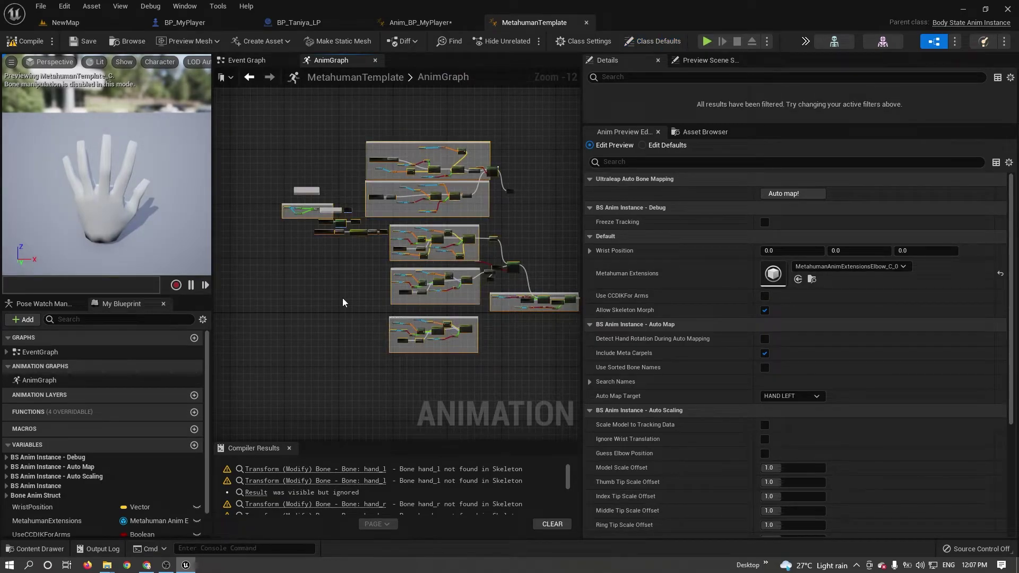
Paste the template nodes into Anim_BP_MyPlayer's AnimGraph beside the Output Pose node.
{"action": "left_click", "coordinate": [420, 22]}
{"action": "scroll", "coordinate": [340, 246], "scroll_direction": "down", "scroll_amount": 4}
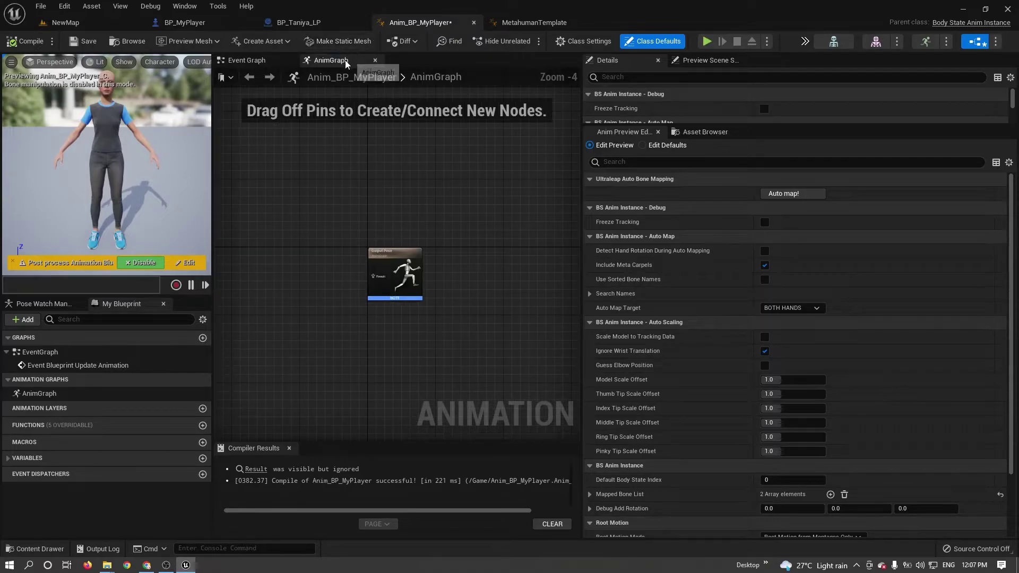
{"action": "scroll", "coordinate": [455, 208], "scroll_direction": "down", "scroll_amount": 1}
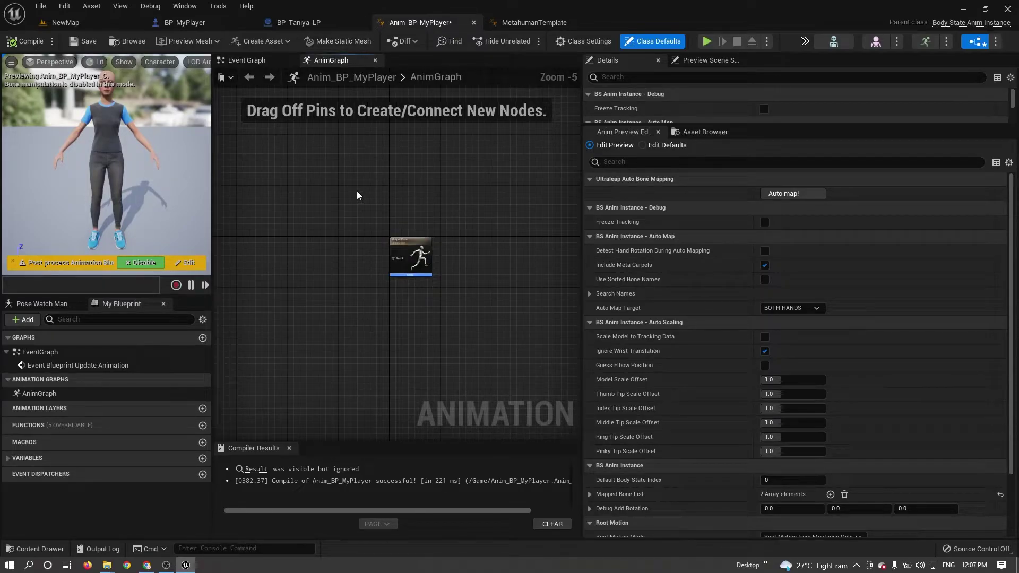
{"action": "right_click_drag", "start_coordinate": [357, 196], "coordinate": [460, 247]}
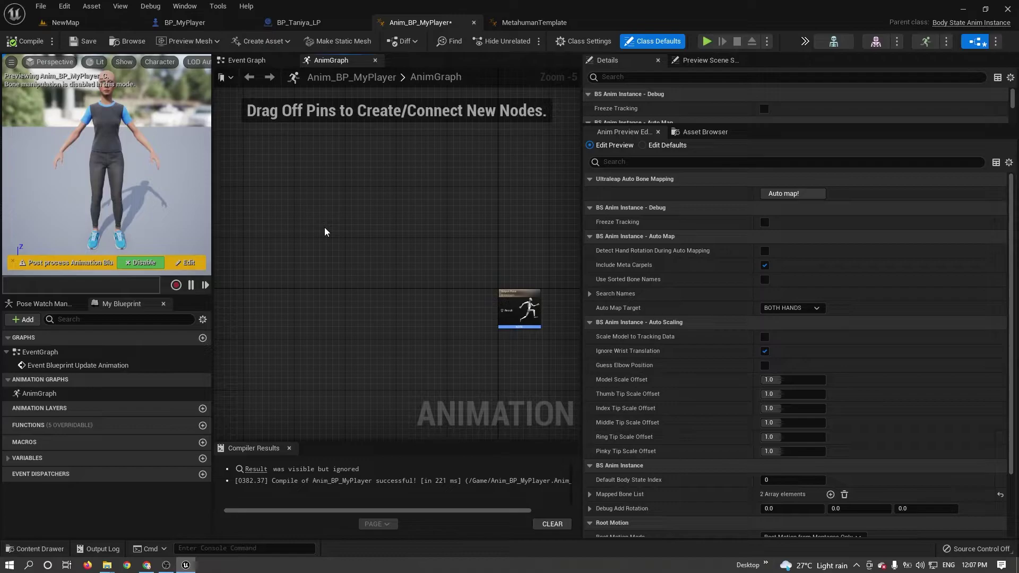
{"action": "key", "text": "ctrl+v"}
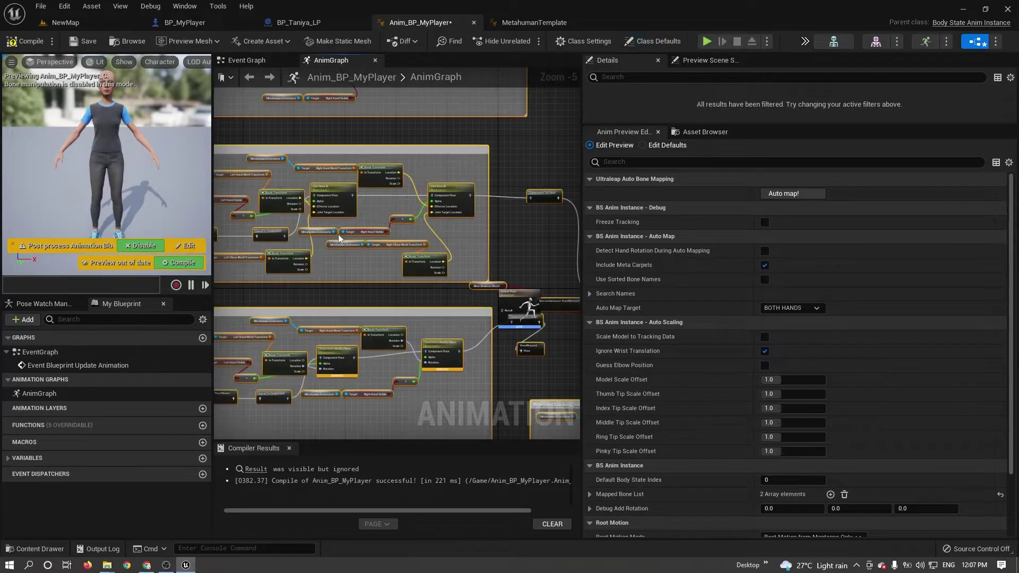
{"action": "scroll", "coordinate": [339, 237], "scroll_direction": "down", "scroll_amount": 5}
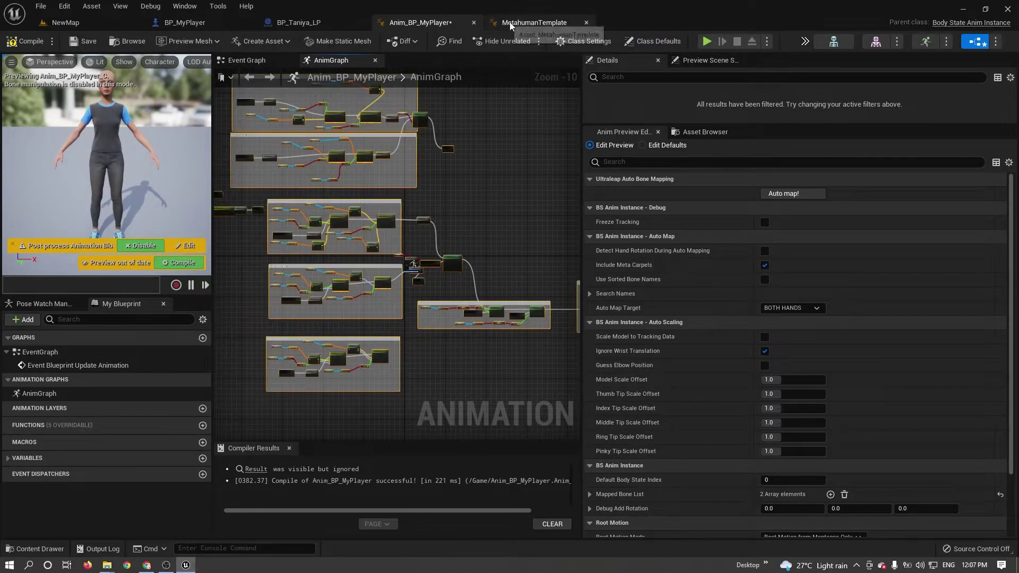
Compare both Event Graphs, then close the MetahumanTemplate tab and return to Anim_BP_MyPlayer.
{"action": "left_click", "coordinate": [531, 23]}
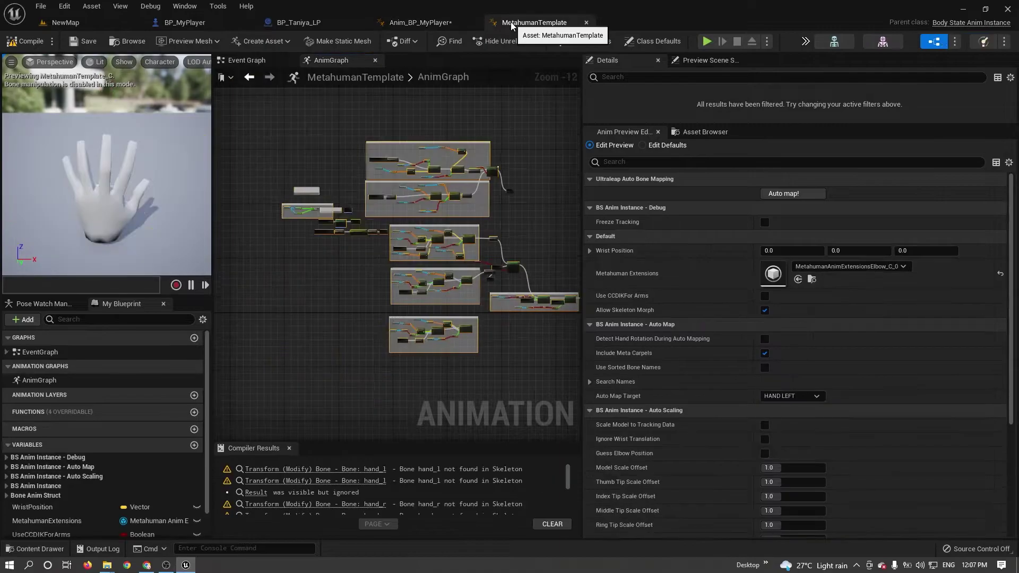
{"action": "left_click", "coordinate": [250, 61]}
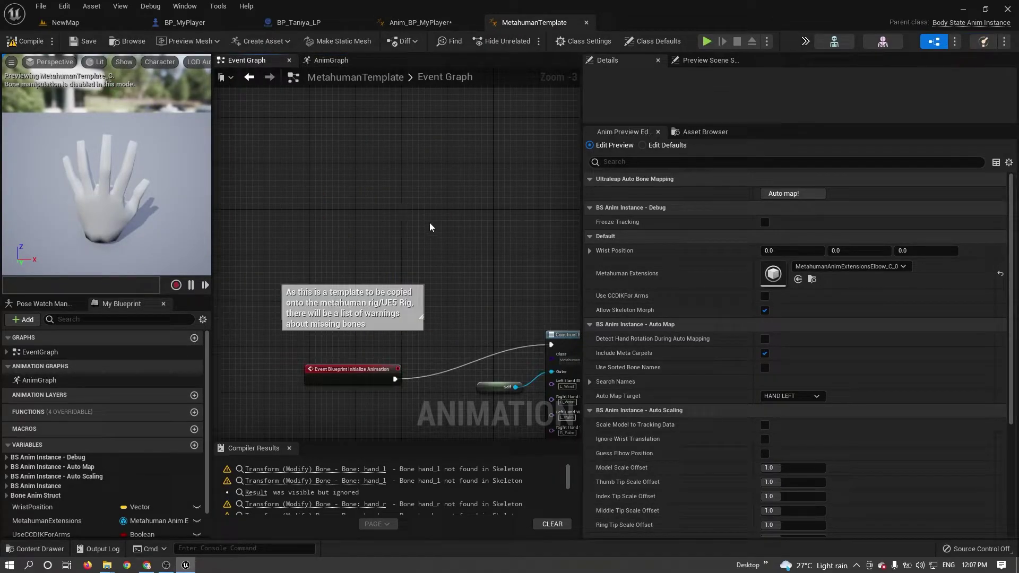
{"action": "scroll", "coordinate": [433, 228], "scroll_direction": "down", "scroll_amount": 3}
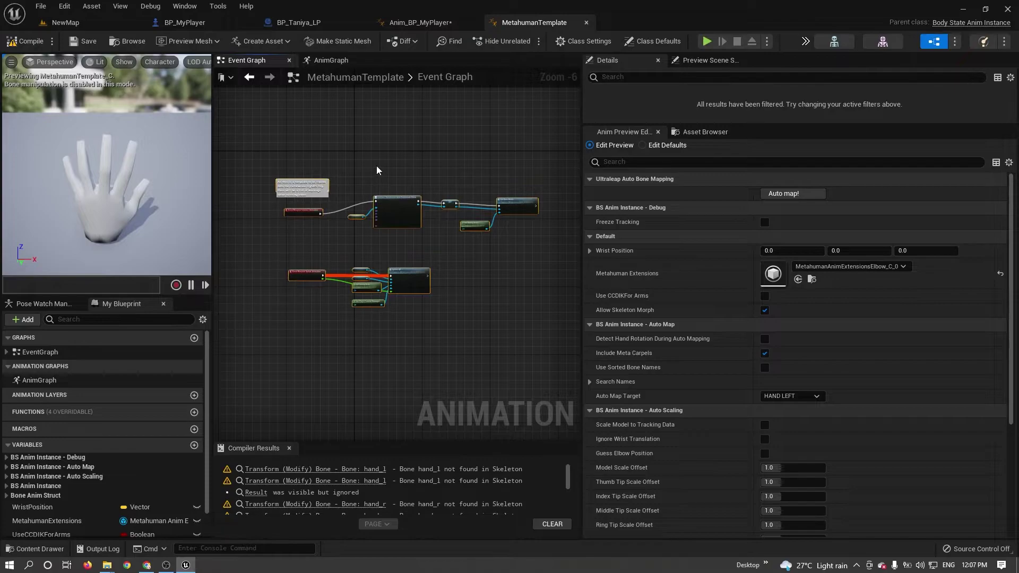
{"action": "left_click", "coordinate": [419, 22]}
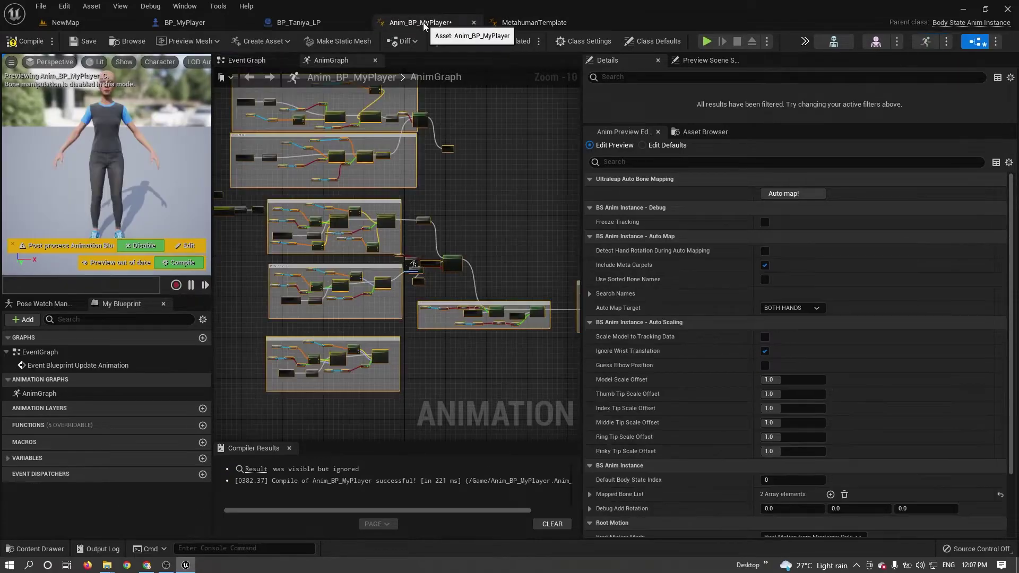
{"action": "left_click", "coordinate": [259, 61]}
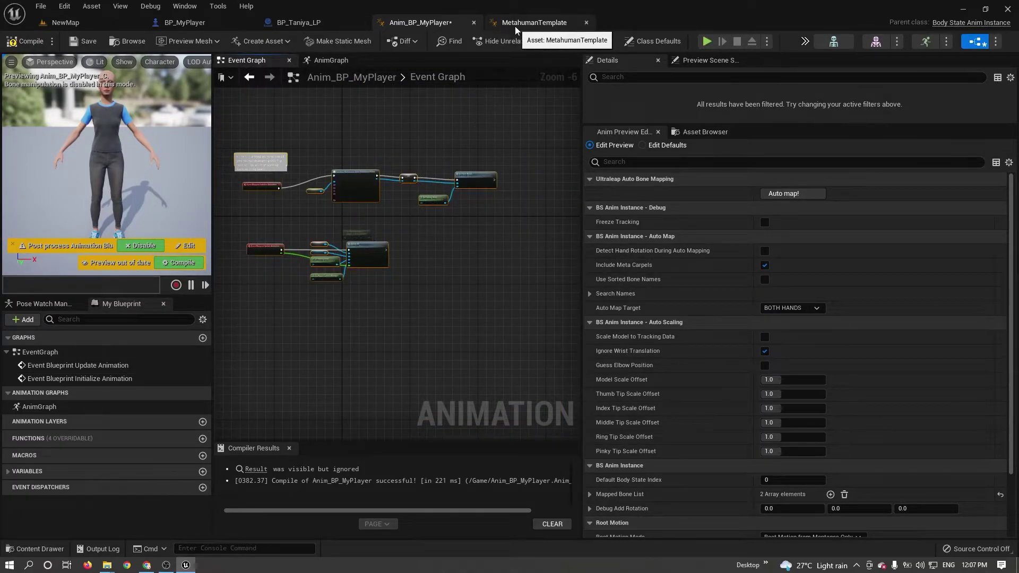
{"action": "left_click", "coordinate": [546, 25]}
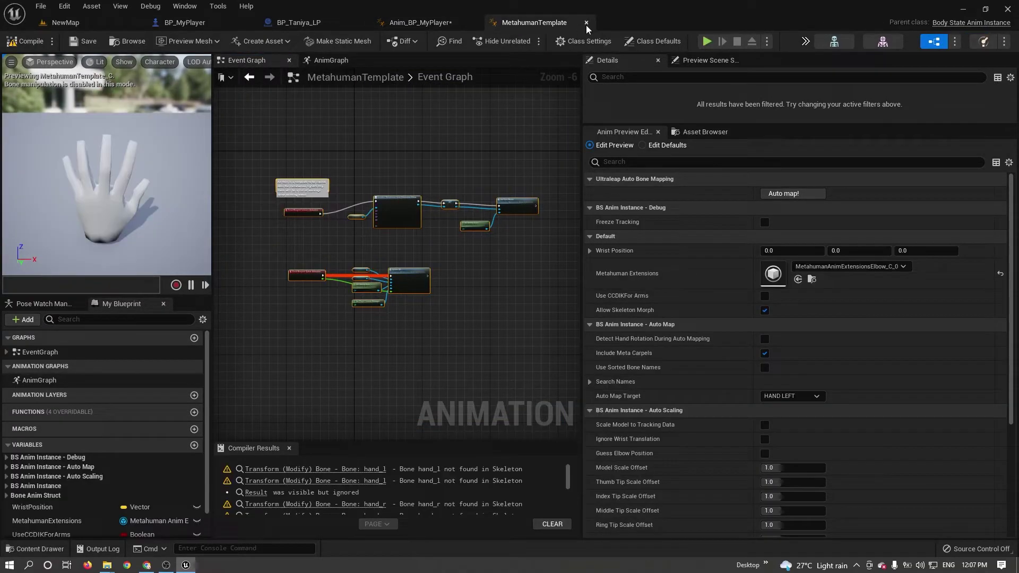
{"action": "left_click", "coordinate": [586, 23]}
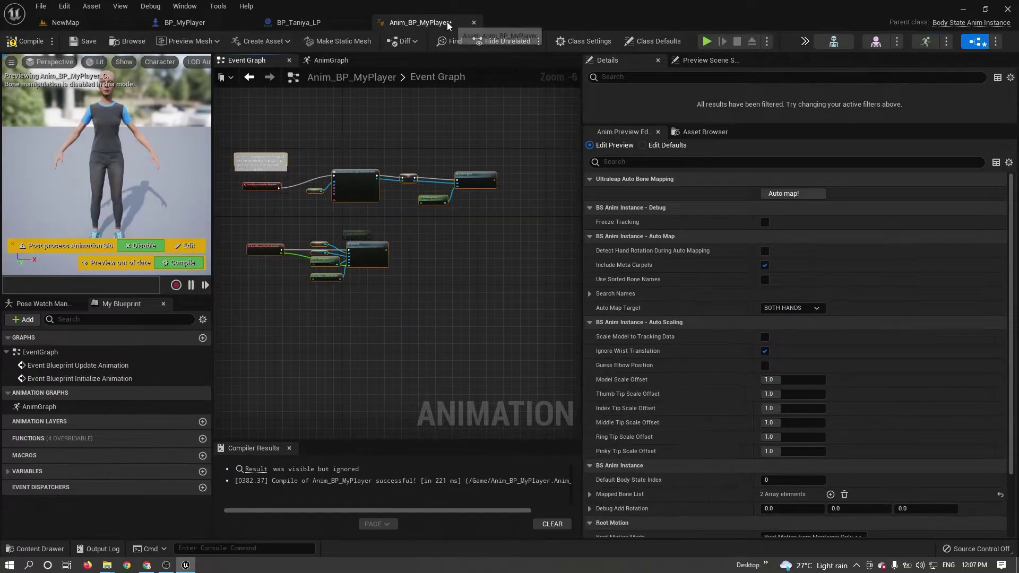
Move Output Pose to the right and wire Component To Local into its Result pin.
{"action": "left_click", "coordinate": [329, 60]}
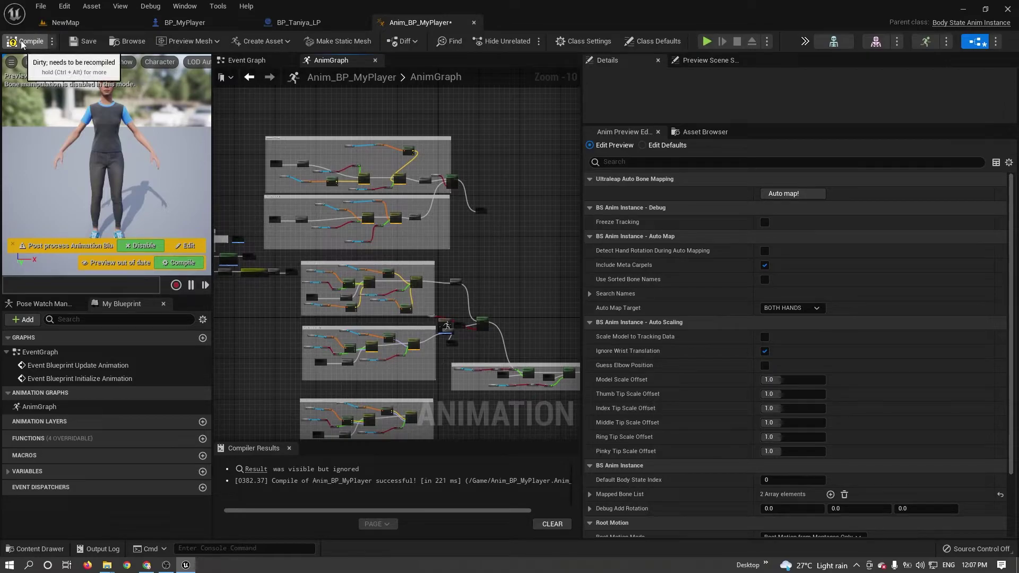
{"action": "right_click_drag", "start_coordinate": [443, 321], "coordinate": [390, 133]}
{"action": "scroll", "coordinate": [281, 213], "scroll_direction": "up", "scroll_amount": 10}
{"action": "left_click_drag", "start_coordinate": [390, 133], "coordinate": [389, 244]}
{"action": "scroll", "coordinate": [537, 284], "scroll_direction": "down", "scroll_amount": 7}
{"action": "right_click_drag", "start_coordinate": [464, 271], "coordinate": [373, 270]}
{"action": "left_click_drag", "start_coordinate": [276, 241], "coordinate": [505, 290]}
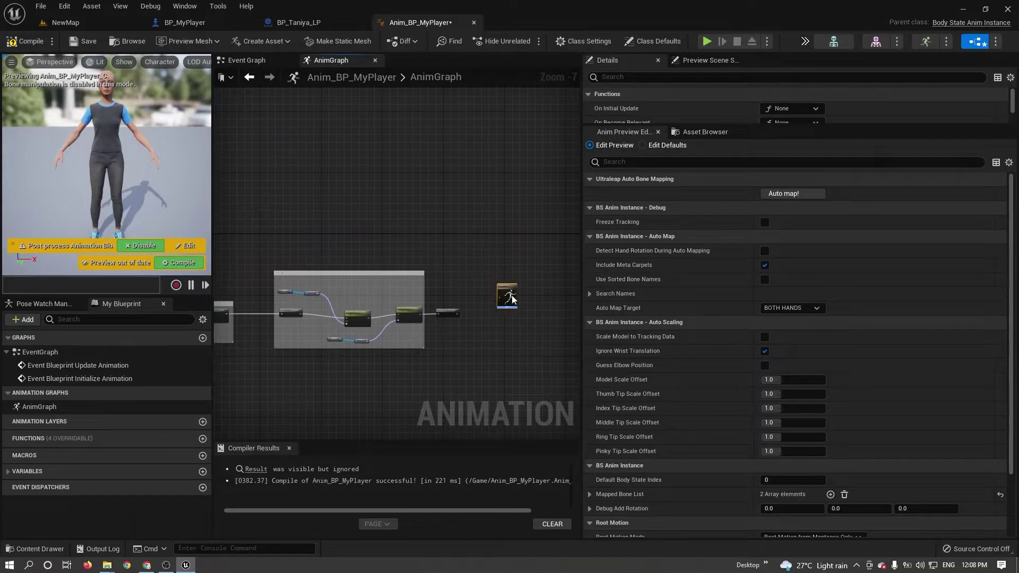
{"action": "scroll", "coordinate": [474, 321], "scroll_direction": "up", "scroll_amount": 6}
{"action": "left_click_drag", "start_coordinate": [401, 309], "coordinate": [485, 295]}
Compile, create the missing MetahumanExtensions variable from its error node, and recompile.
{"action": "left_click", "coordinate": [25, 41]}
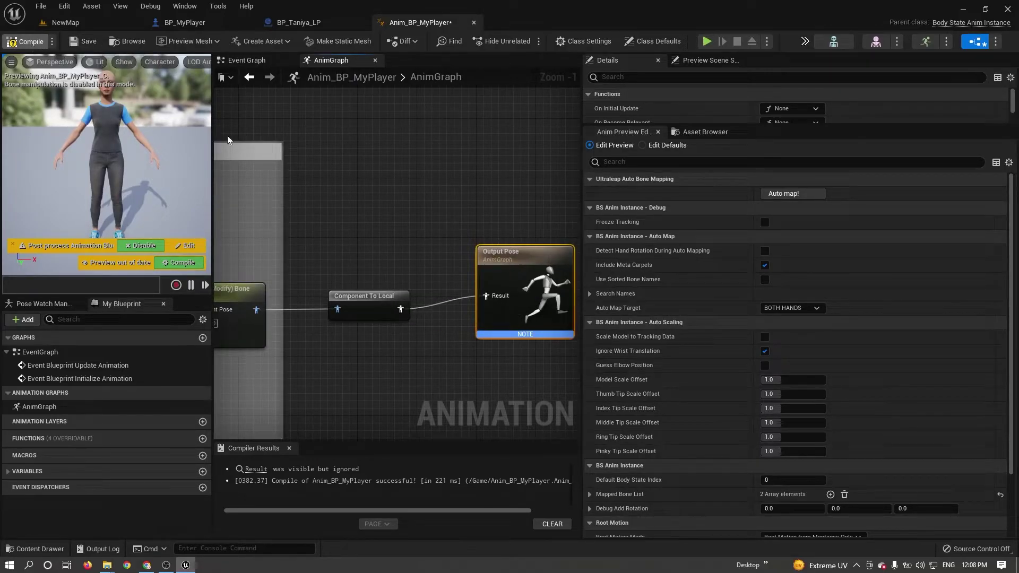
{"action": "scroll", "coordinate": [345, 215], "scroll_direction": "down", "scroll_amount": 8}
{"action": "key", "text": "ctrl+v"}
{"action": "scroll", "coordinate": [330, 233], "scroll_direction": "up", "scroll_amount": 2}
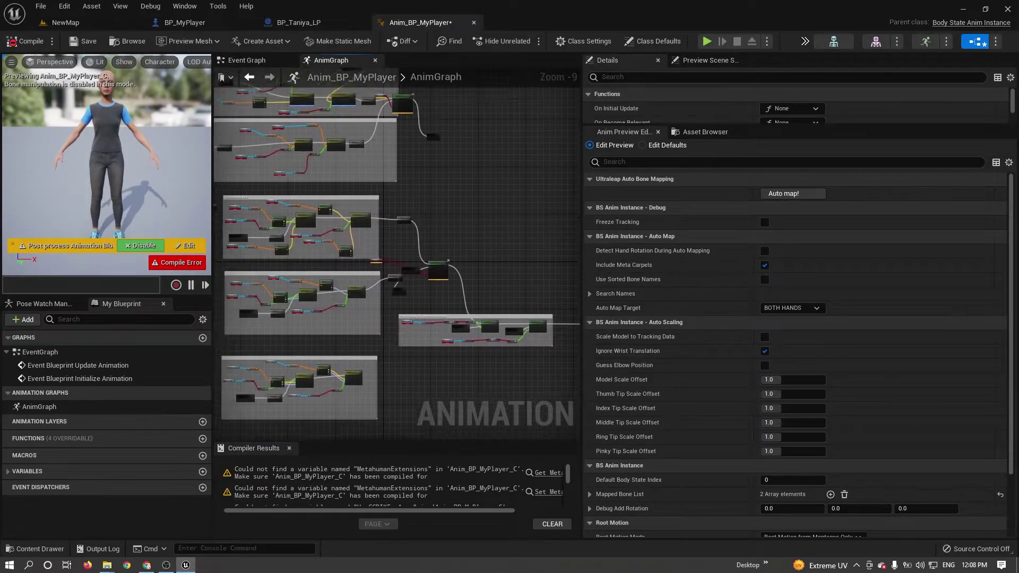
{"action": "scroll", "coordinate": [329, 134], "scroll_direction": "up", "scroll_amount": 8}
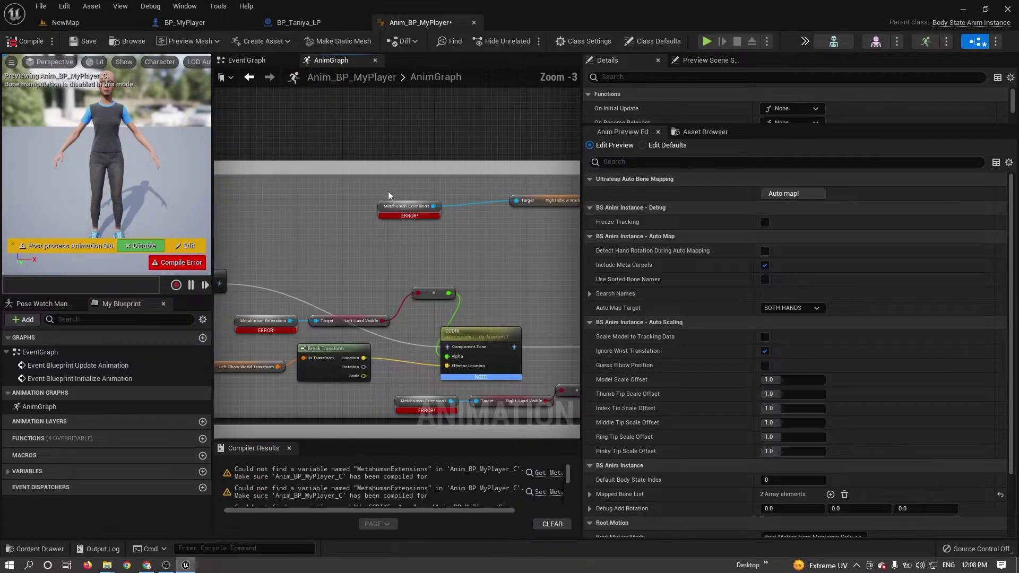
{"action": "right_click", "coordinate": [405, 221]}
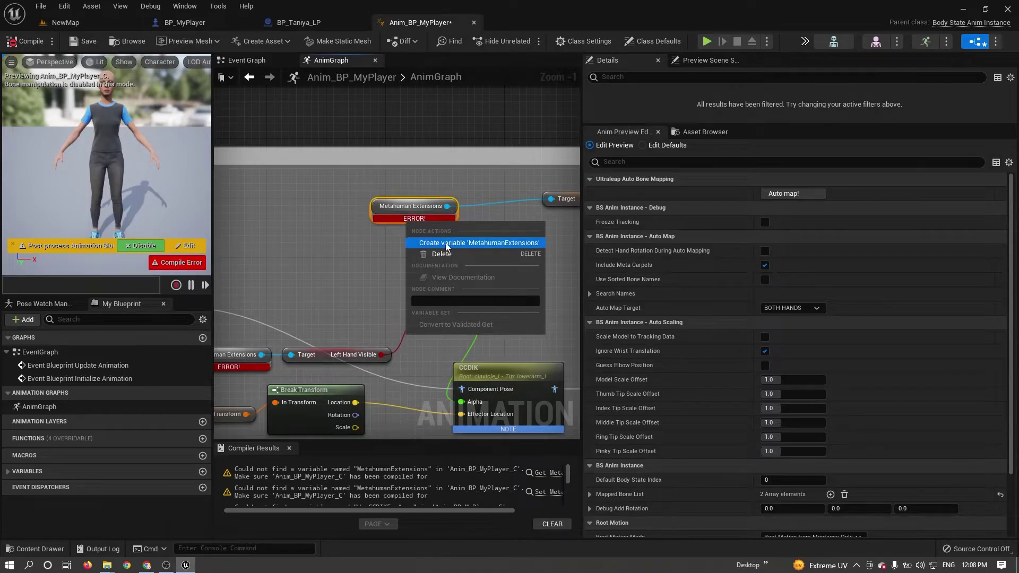
{"action": "right_click", "coordinate": [387, 204]}
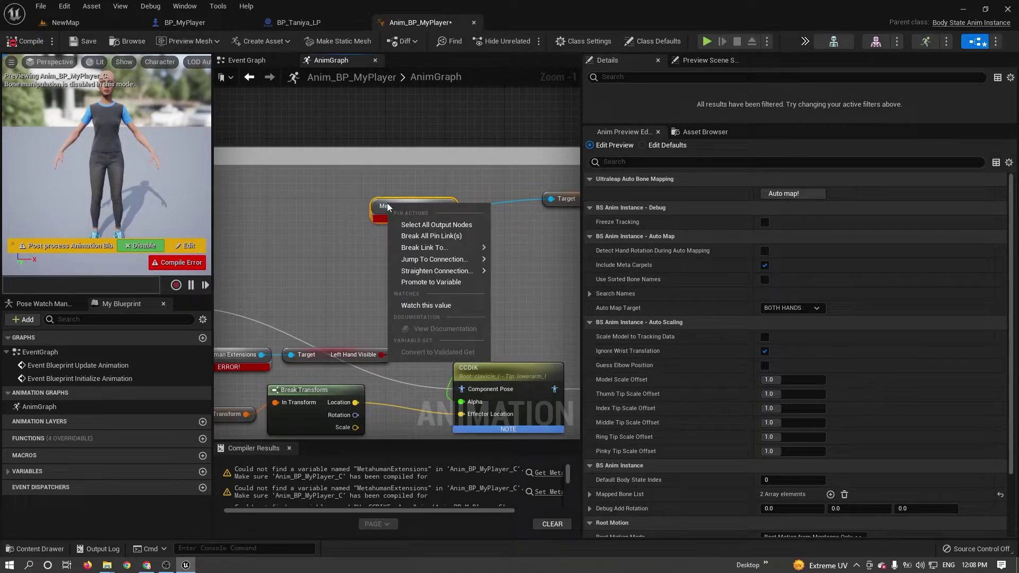
{"action": "right_click", "coordinate": [378, 221]}
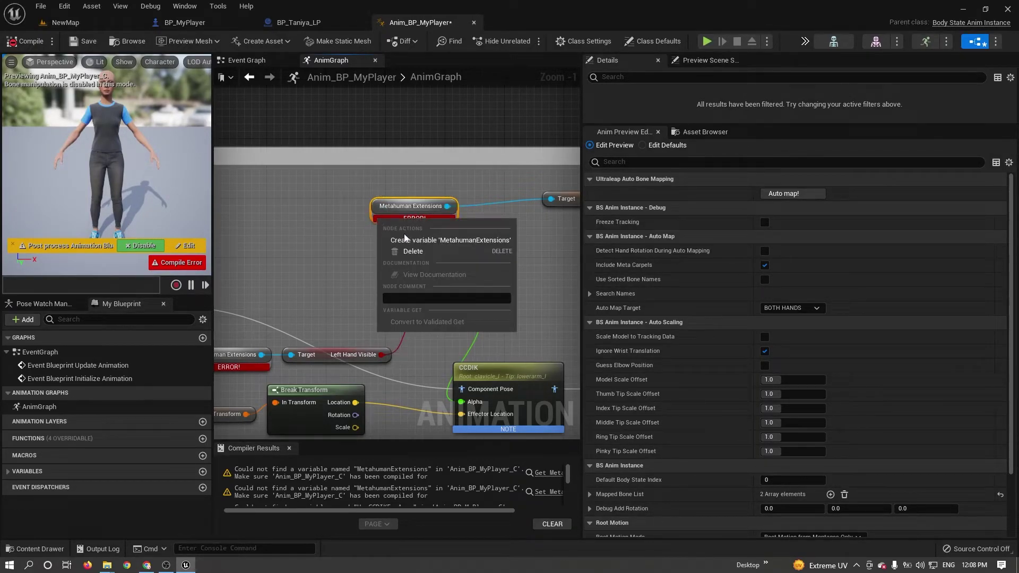
{"action": "left_click", "coordinate": [436, 241]}
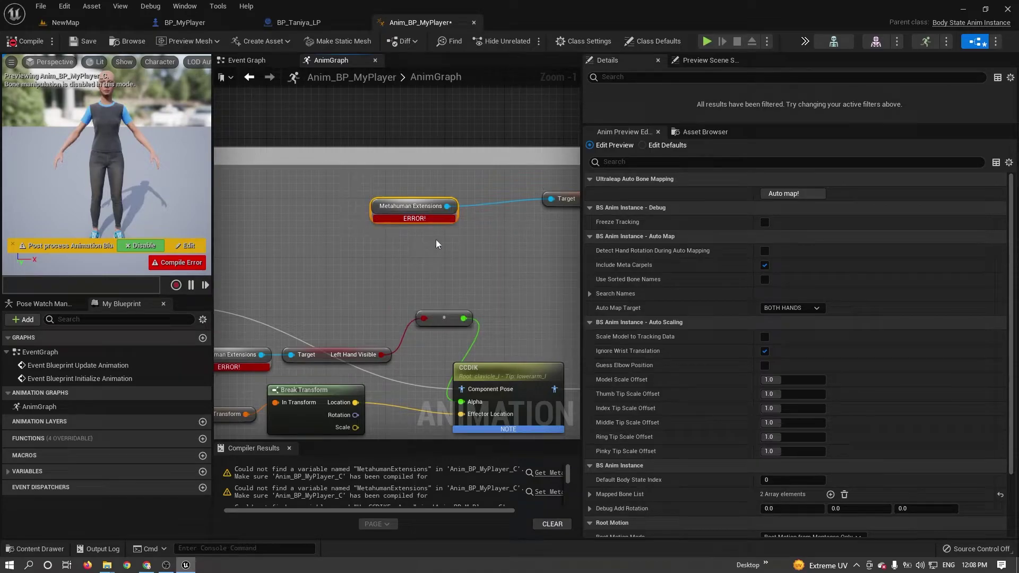
{"action": "left_click", "coordinate": [24, 42]}
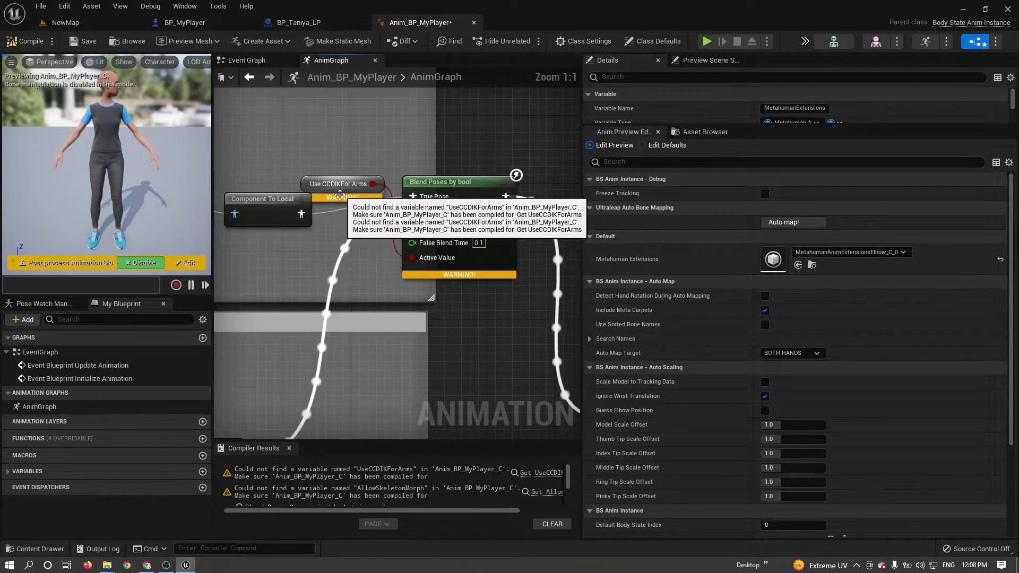
Create the missing UseCCDIKForArms and AllowSkeletonMorph variables and recompile cleanly.
{"action": "right_click", "coordinate": [341, 197]}
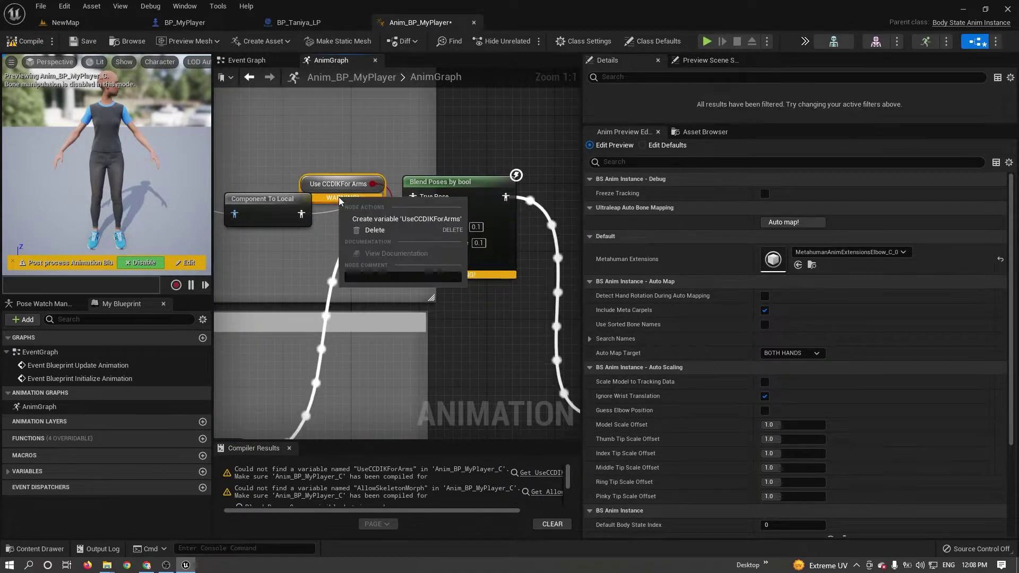
{"action": "left_click", "coordinate": [378, 219]}
{"action": "left_click", "coordinate": [29, 41]}
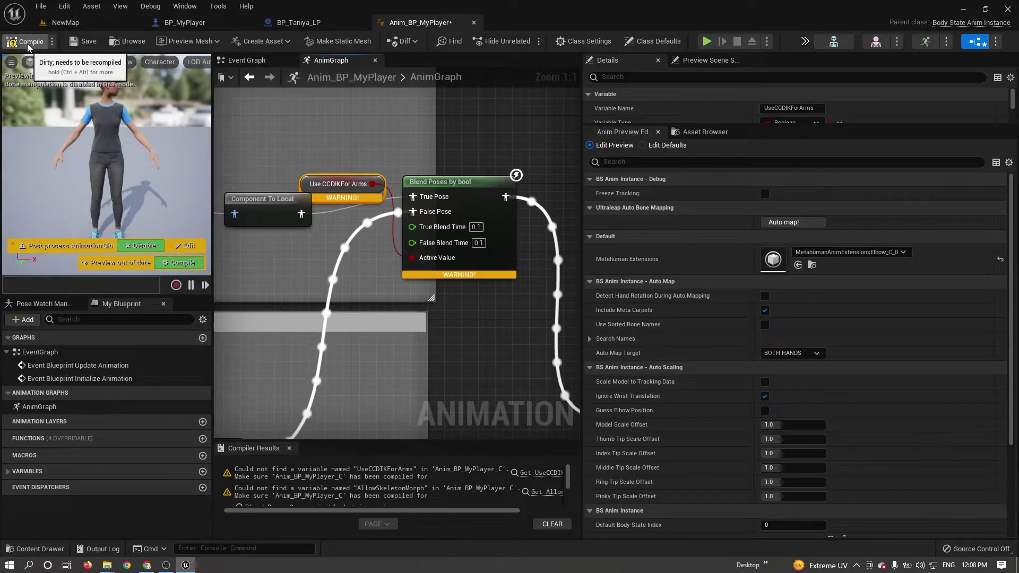
{"action": "scroll", "coordinate": [388, 290], "scroll_direction": "down", "scroll_amount": 5}
{"action": "scroll", "coordinate": [388, 289], "scroll_direction": "up", "scroll_amount": 6}
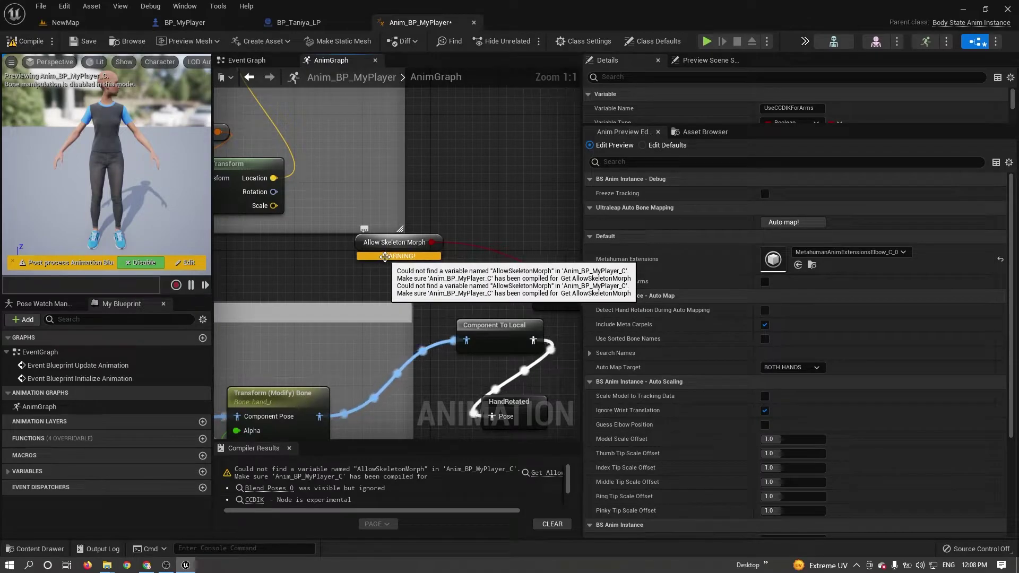
{"action": "right_click", "coordinate": [396, 258]}
{"action": "left_click", "coordinate": [428, 281]}
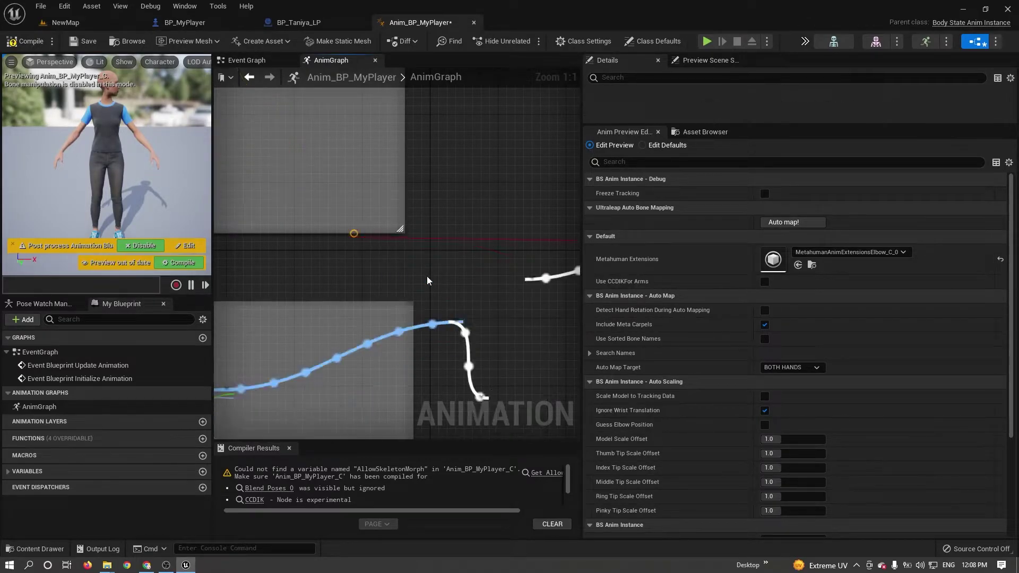
{"action": "left_click", "coordinate": [21, 45]}
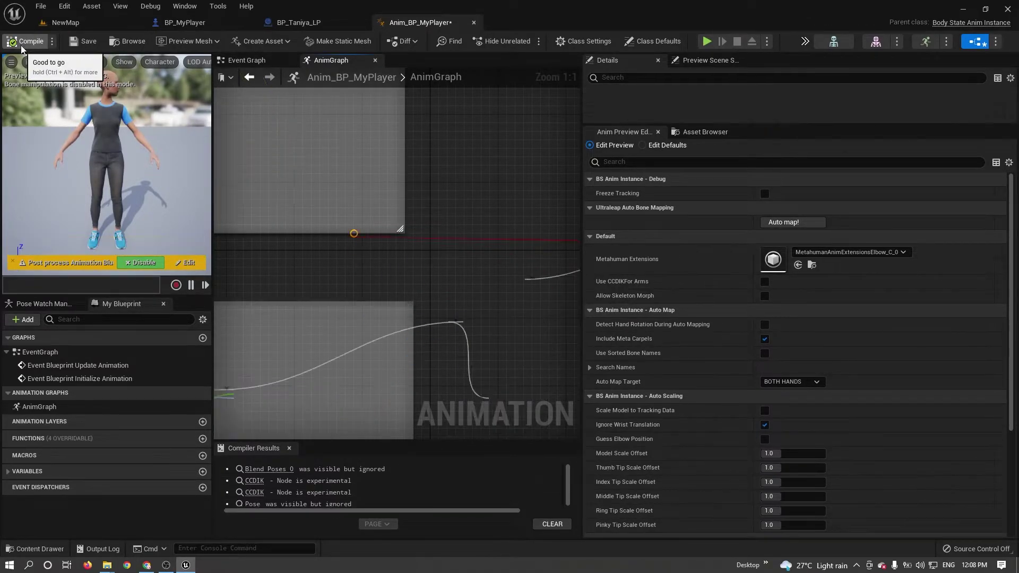
{"action": "scroll", "coordinate": [475, 282], "scroll_direction": "down", "scroll_amount": 12}
{"action": "right_click_drag", "start_coordinate": [475, 281], "coordinate": [445, 263]}
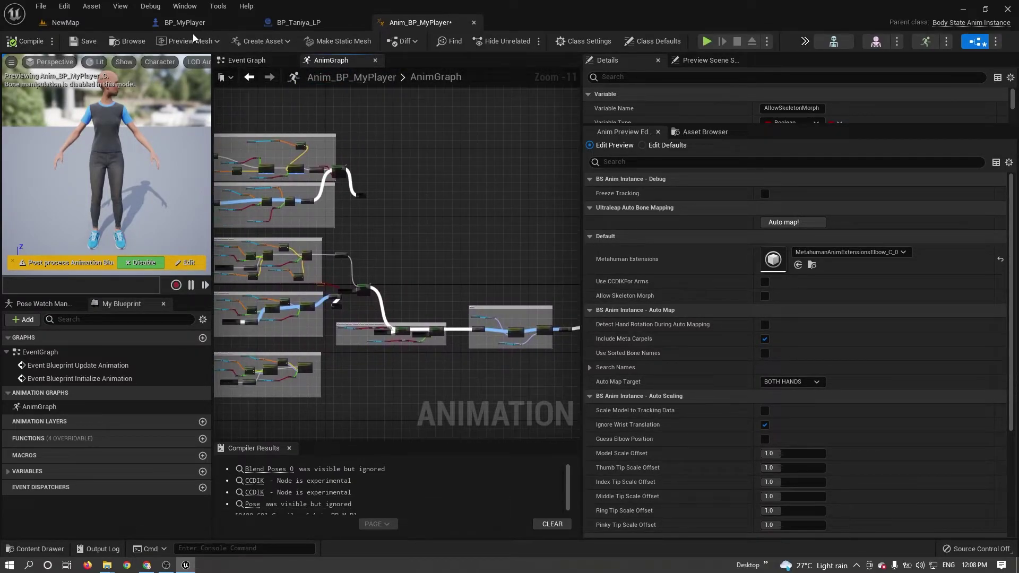
Save Anim_BP_MyPlayer and look over the BP_MyPlayer and BP_Taniya_LP blueprints.
{"action": "left_click", "coordinate": [82, 41]}
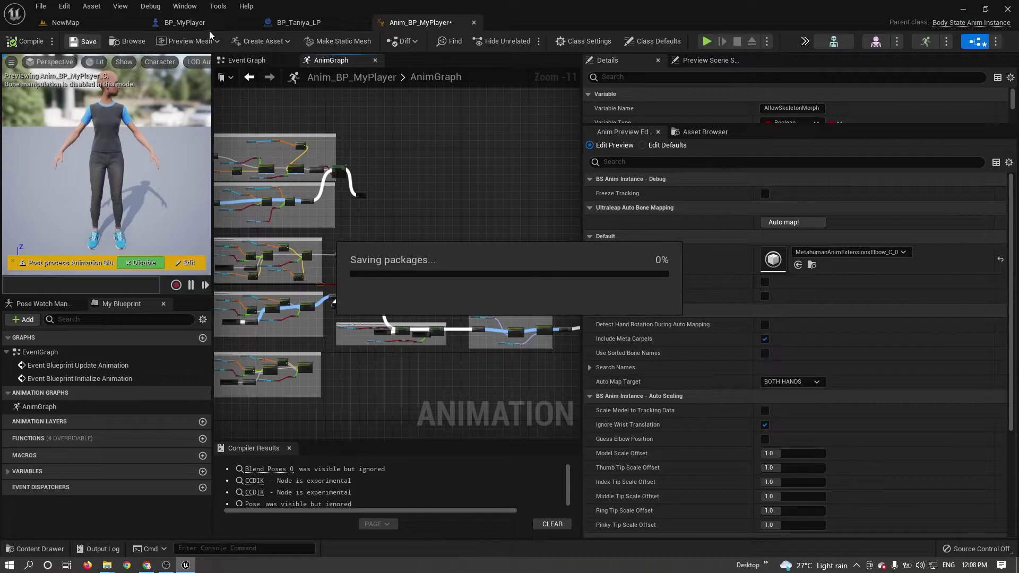
{"action": "left_click", "coordinate": [186, 22]}
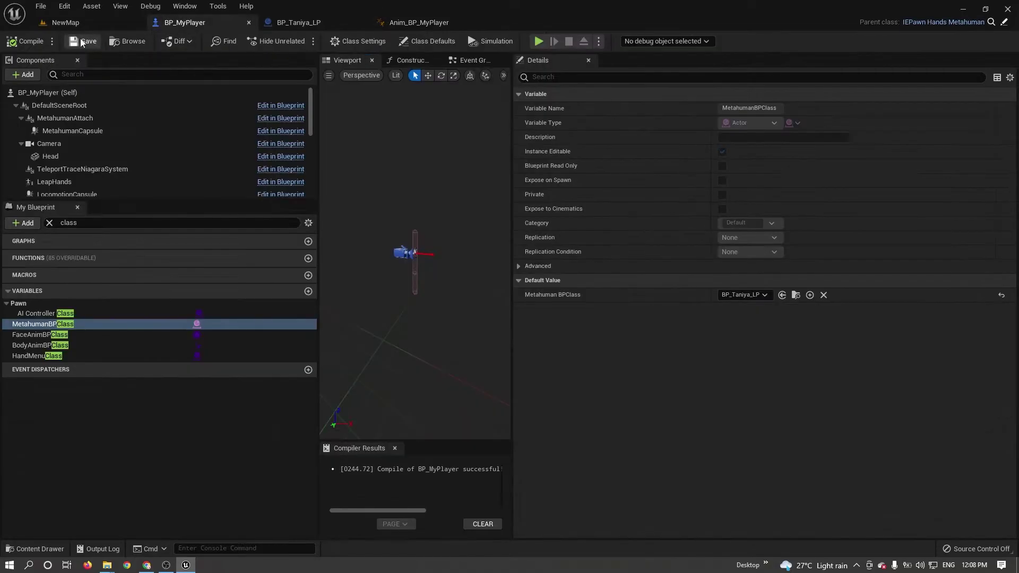
{"action": "left_click", "coordinate": [297, 23]}
{"action": "left_click", "coordinate": [199, 23]}
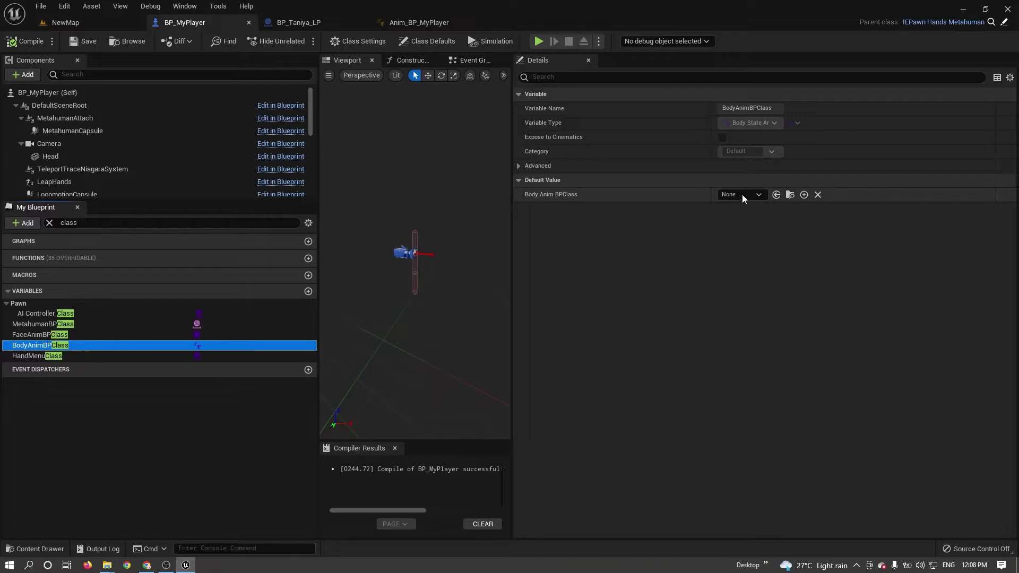
Set BP_MyPlayer's Body Anim BPClass to the selected Anim_BP_MyPlayer asset and save.
{"action": "left_click", "coordinate": [59, 23]}
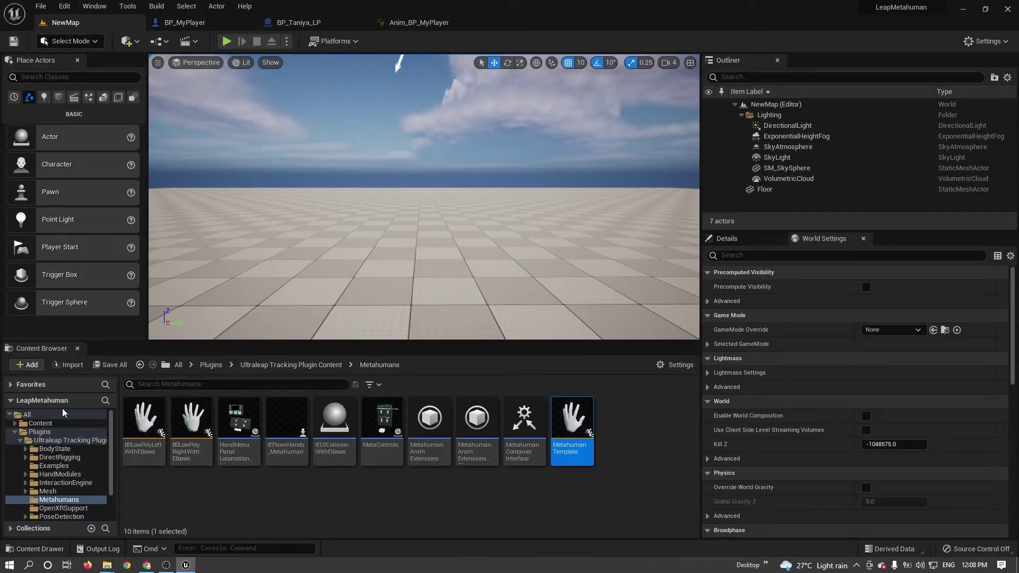
{"action": "left_click", "coordinate": [41, 423]}
{"action": "left_click", "coordinate": [226, 438]}
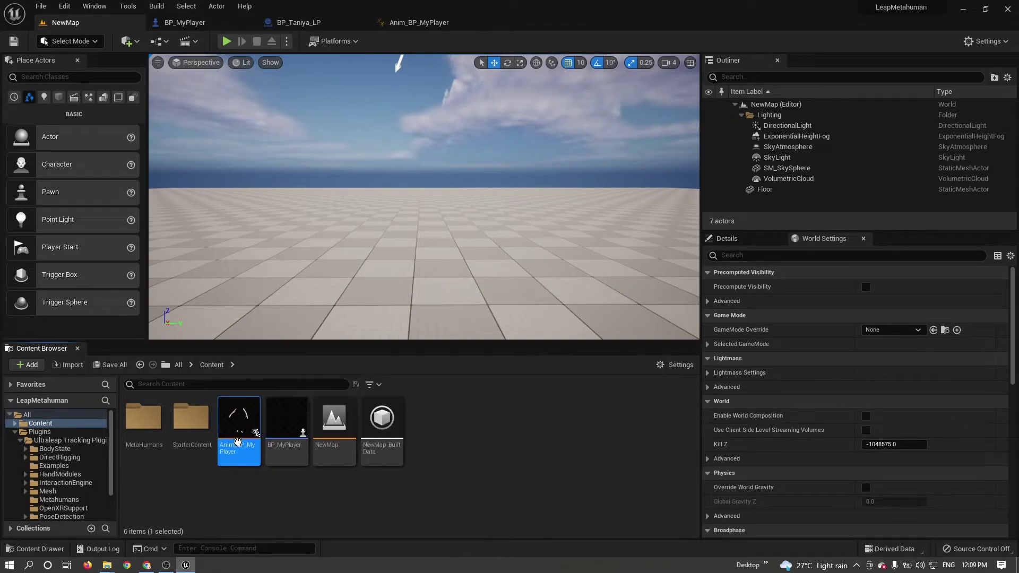
{"action": "left_click", "coordinate": [186, 23]}
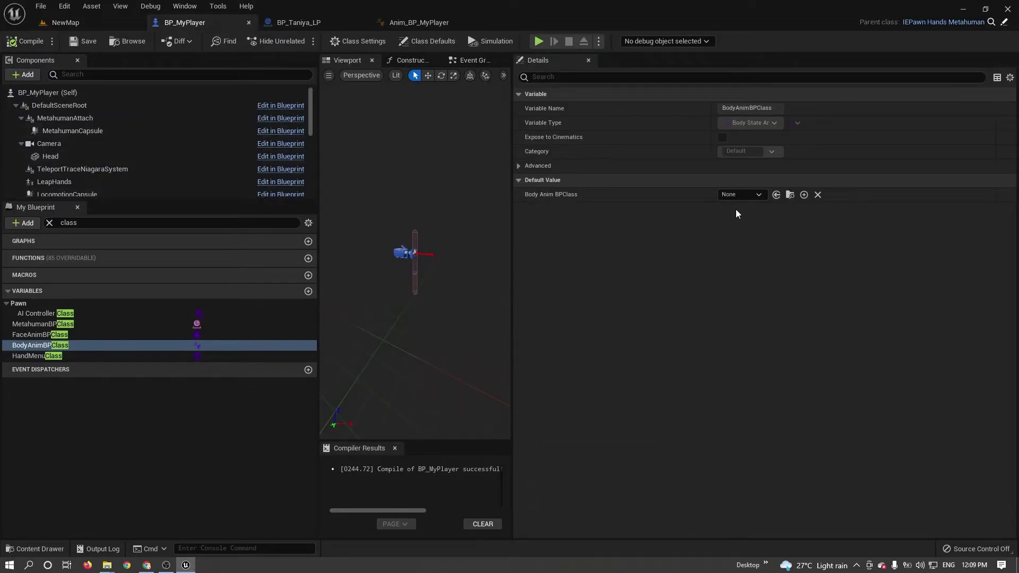
{"action": "left_click", "coordinate": [776, 195]}
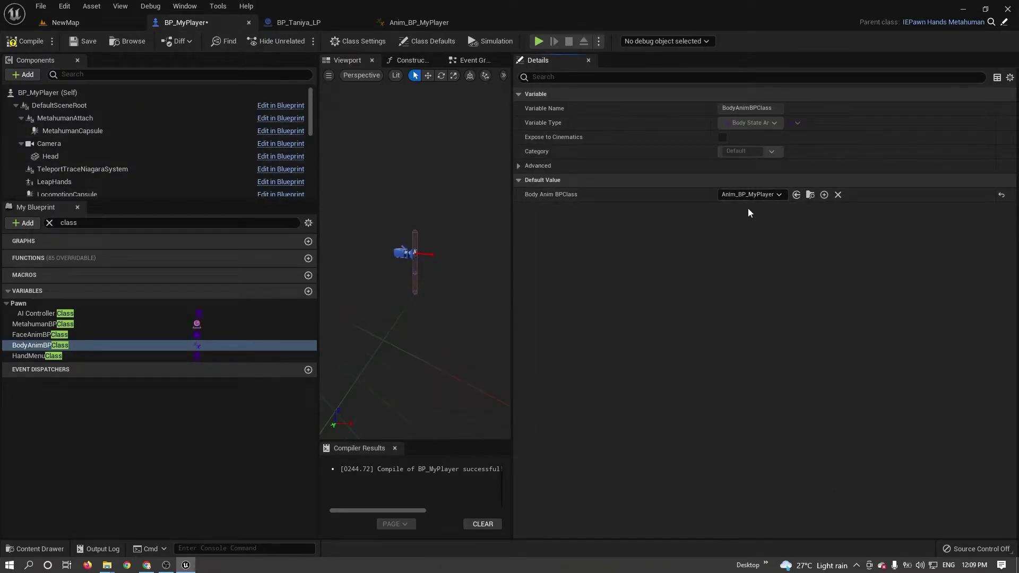
{"action": "left_click", "coordinate": [81, 42]}
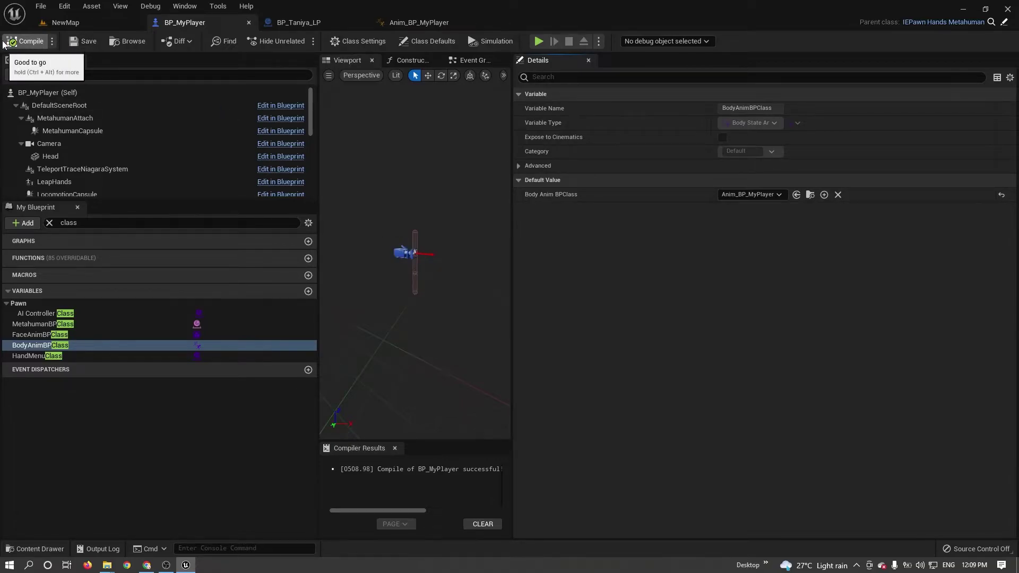
{"action": "left_click", "coordinate": [79, 24]}
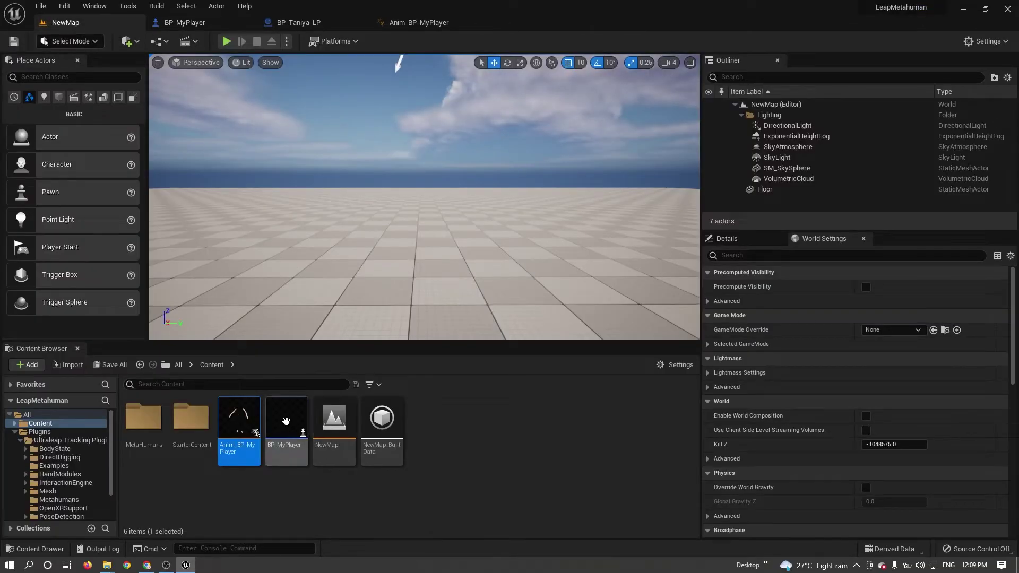
Place BP_MyPlayer into the level and raise it above the floor.
{"action": "left_click_drag", "start_coordinate": [286, 422], "coordinate": [399, 288]}
{"action": "left_click_drag", "start_coordinate": [398, 248], "coordinate": [390, 180]}
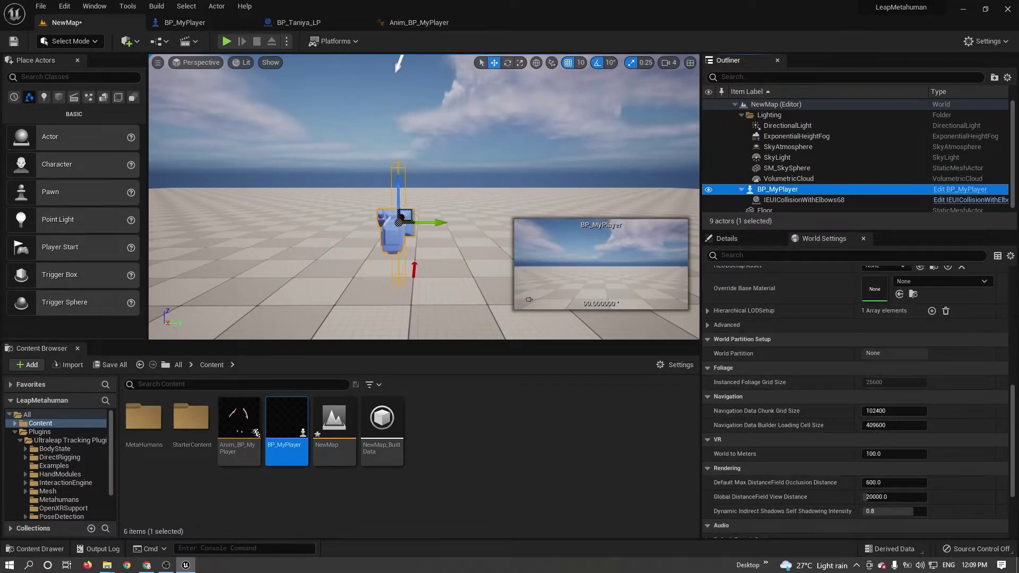
{"action": "right_click_drag", "start_coordinate": [408, 187], "coordinate": [367, 210]}
{"action": "scroll", "coordinate": [366, 210], "scroll_direction": "down", "scroll_amount": 3}
{"action": "right_click_drag", "start_coordinate": [483, 190], "coordinate": [412, 244]}
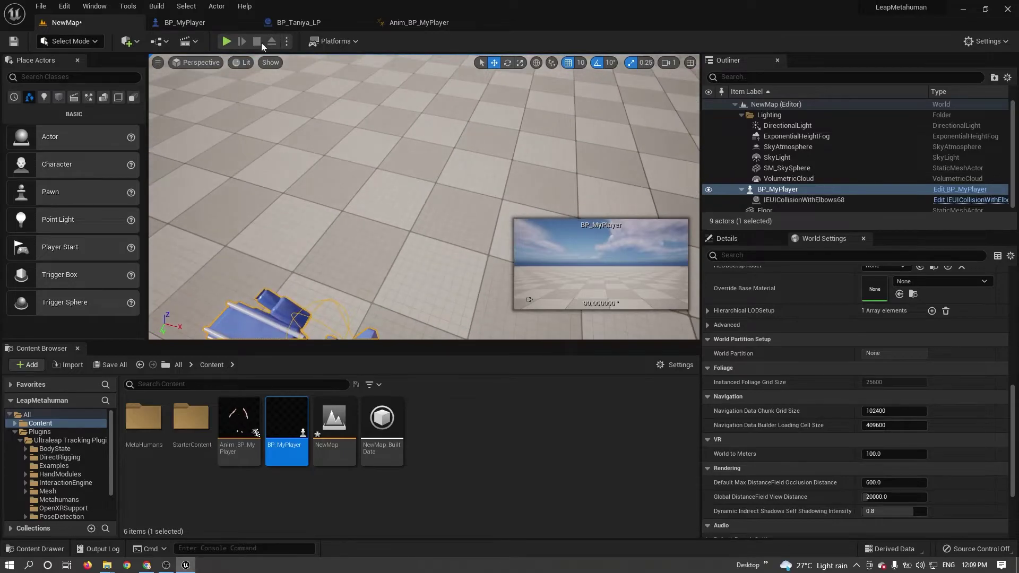
Play the level despite the compile-errors warning, then release the mouse from the game.
{"action": "left_click", "coordinate": [228, 44]}
{"action": "left_click", "coordinate": [587, 310]}
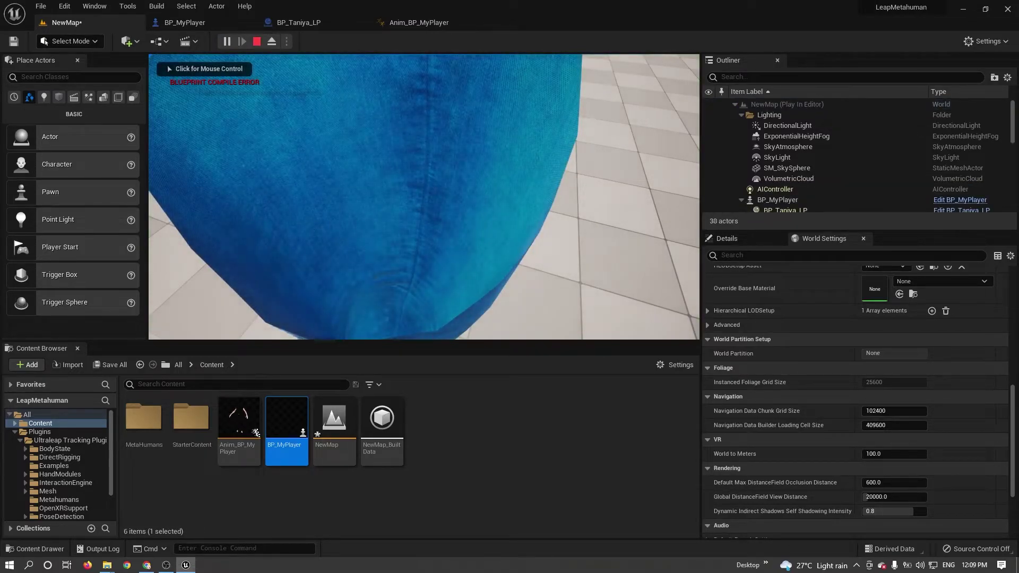
{"action": "left_click", "coordinate": [331, 220]}
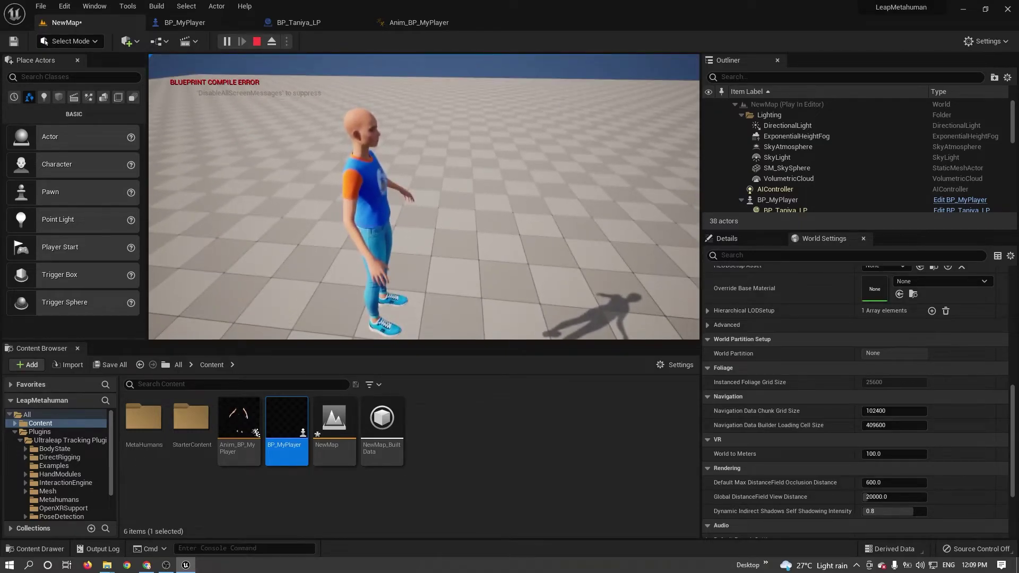
{"action": "key", "text": "alt+Tab"}
{"action": "key", "text": "alt+Tab"}
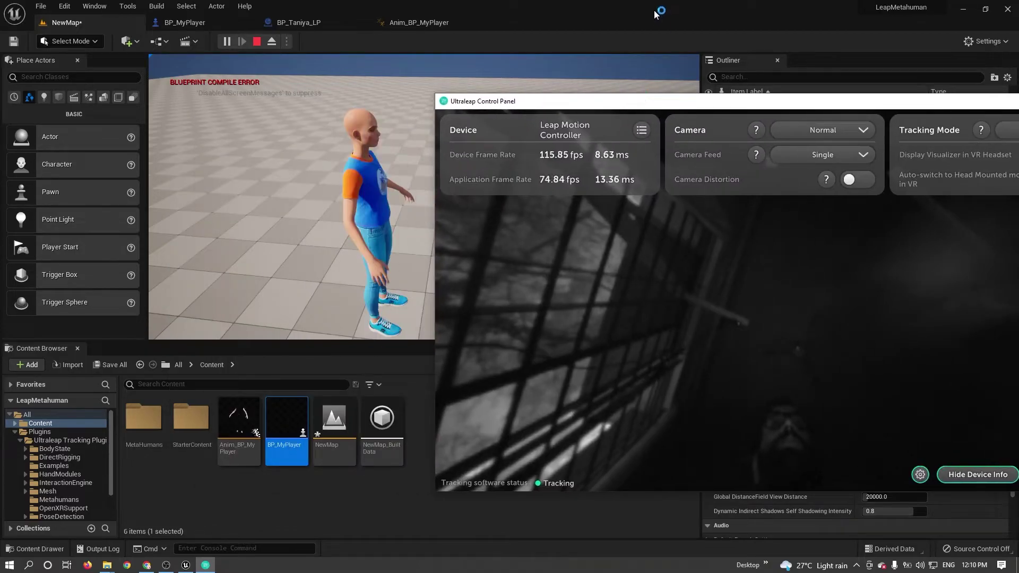
Restore Unreal beside the tracking panel, test hand tracking in full-window play, then stop.
{"action": "left_click", "coordinate": [655, 15]}
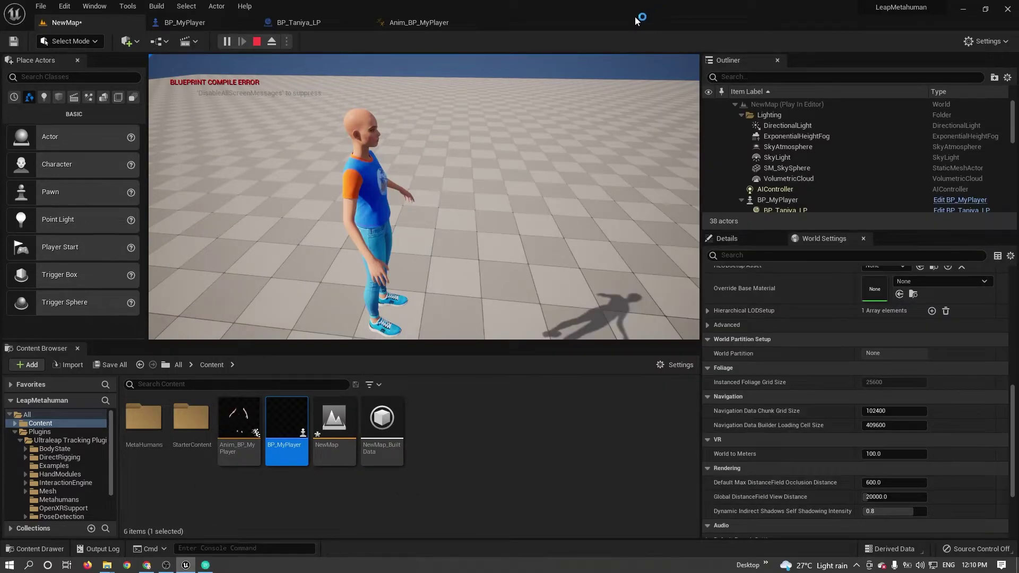
{"action": "double_click", "coordinate": [592, 8]}
{"action": "key", "text": "shift+F1"}
{"action": "key", "text": "F11"}
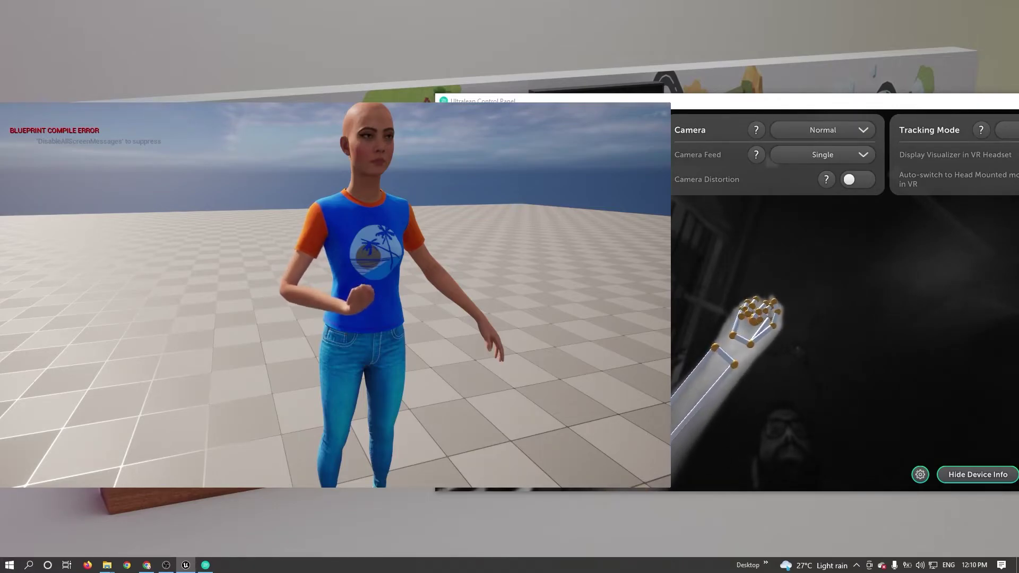
{"action": "key", "text": "Escape"}
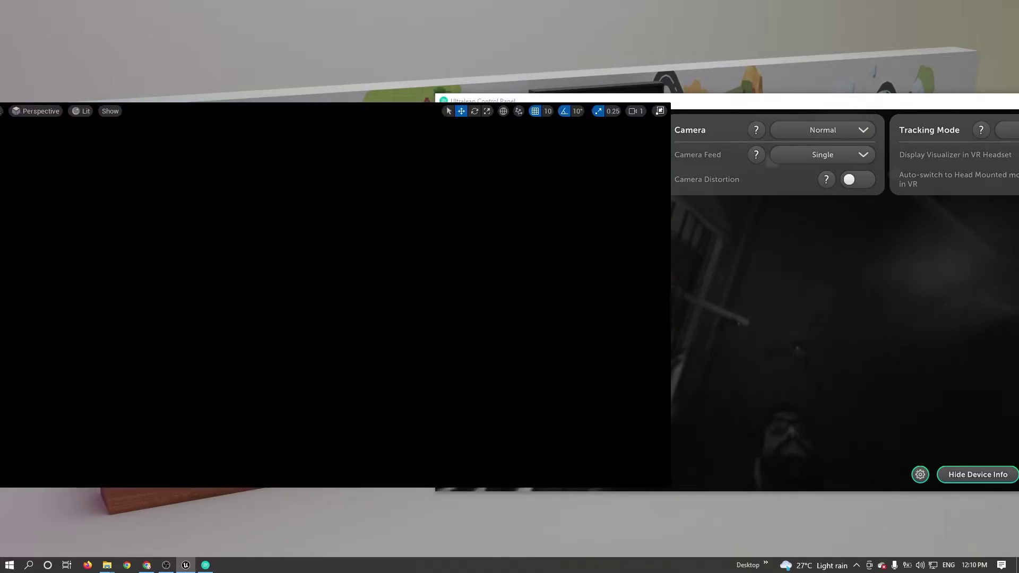
Maximize the editor and show Anim_BP_MyPlayer's AnimGraph with its BS Anim Instance preview settings.
{"action": "left_click", "coordinate": [660, 111]}
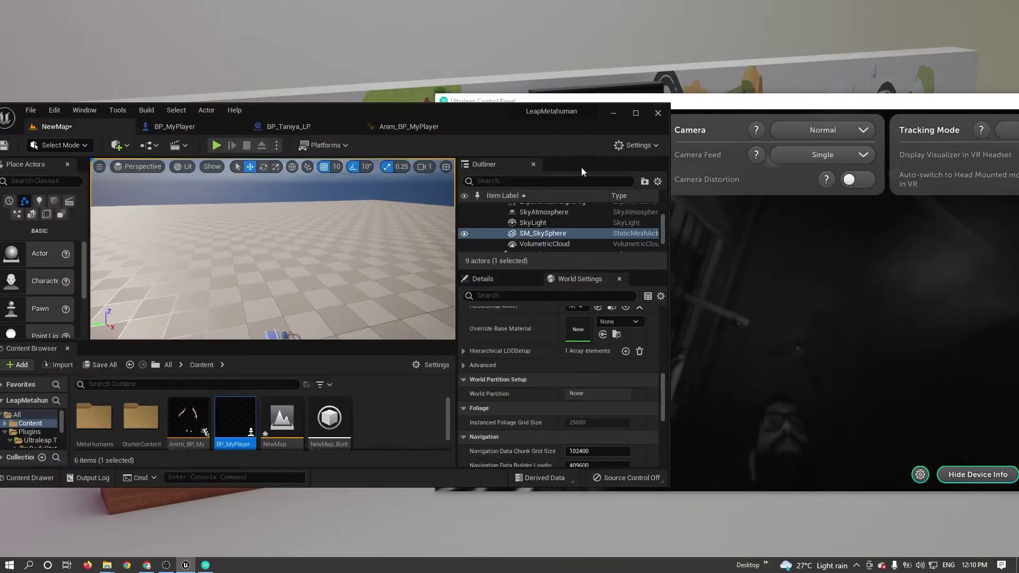
{"action": "left_click", "coordinate": [636, 112]}
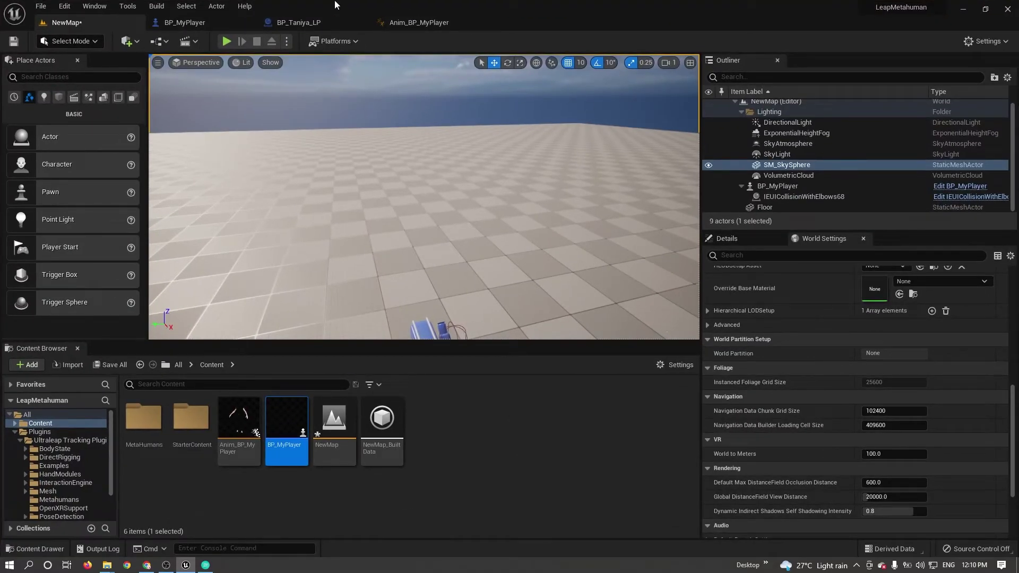
{"action": "left_click", "coordinate": [310, 21]}
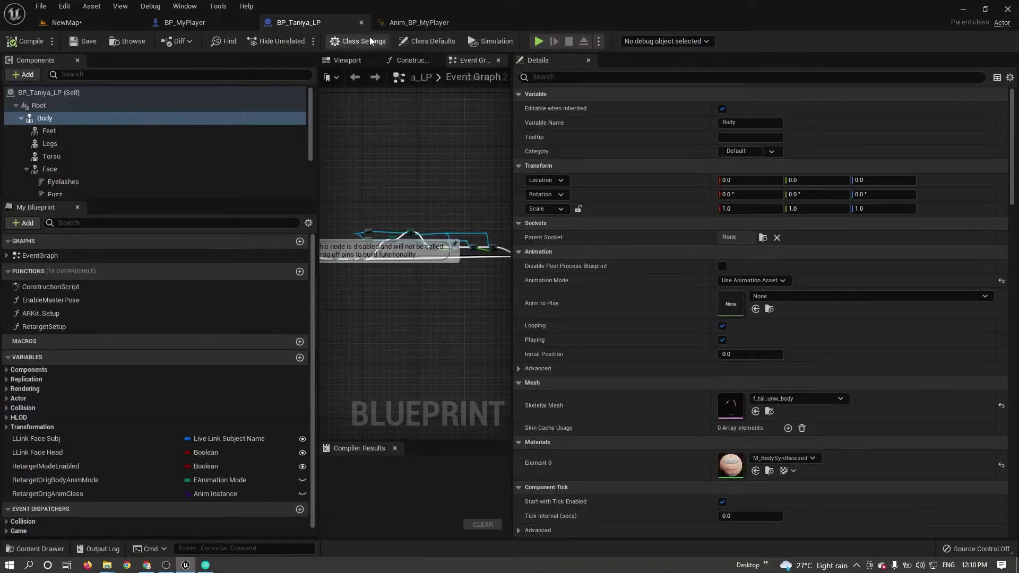
{"action": "left_click", "coordinate": [419, 22]}
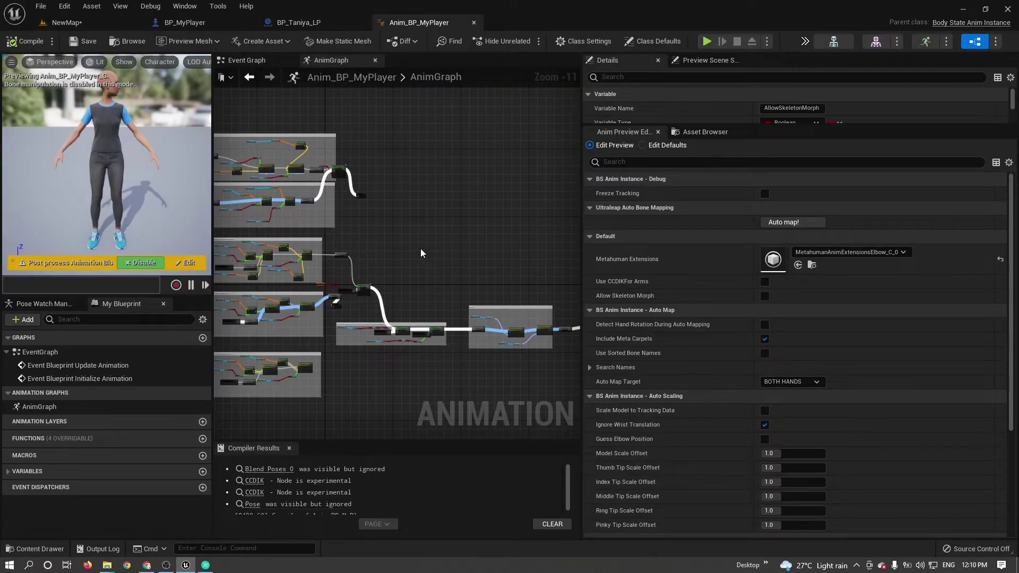
{"action": "mouse_move", "coordinate": [421, 253]}
{"action": "right_mouse_down"}
{"action": "mouse_move", "coordinate": [446, 274]}
{"action": "mouse_move", "coordinate": [422, 259]}
{"action": "right_mouse_up"}
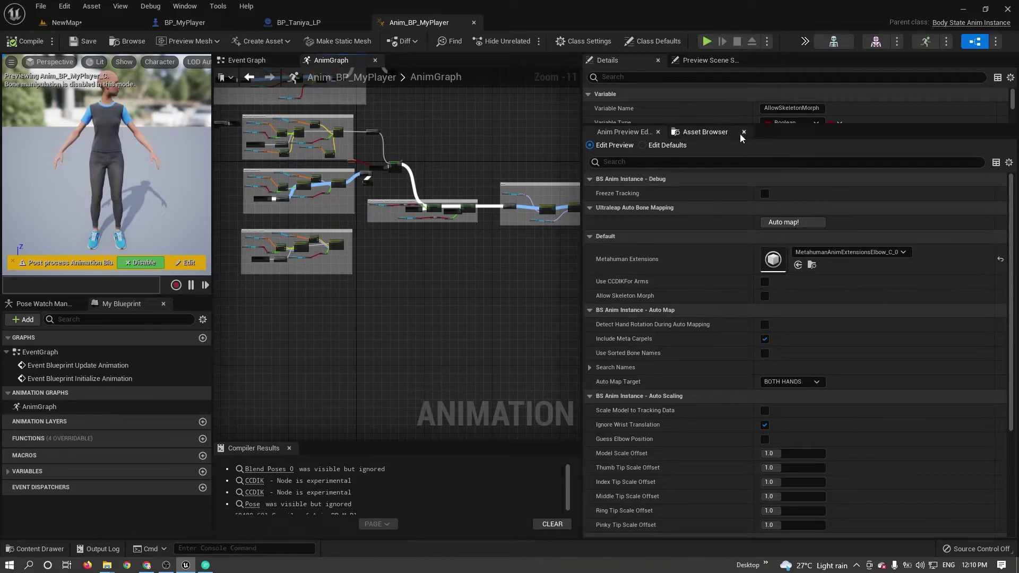
{"action": "scroll", "coordinate": [743, 398], "scroll_direction": "down", "scroll_amount": 5}
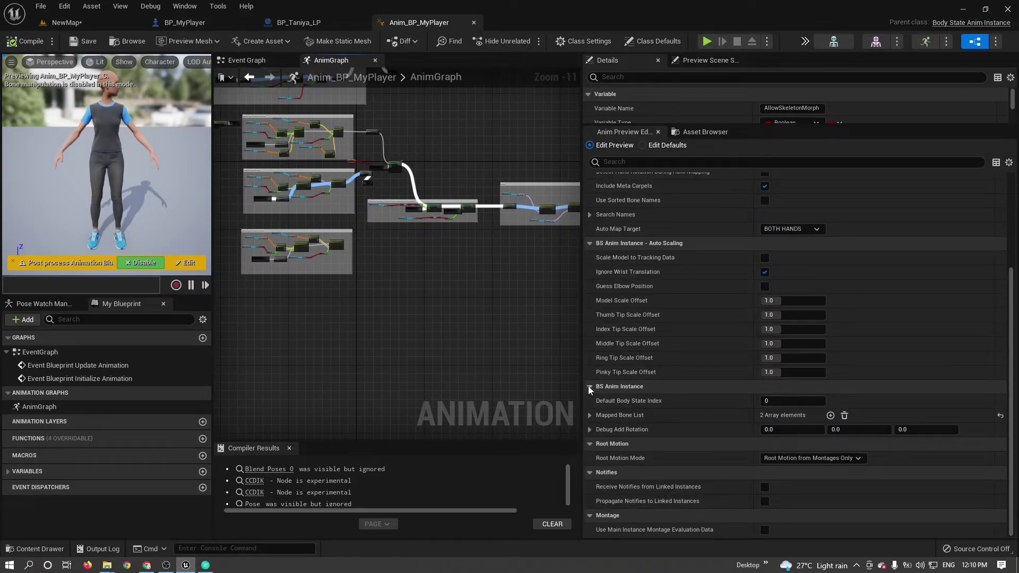
Expand the first hand's Bone Map and map BONE LOWERARM L to lowerarm_l.
{"action": "left_click", "coordinate": [588, 414]}
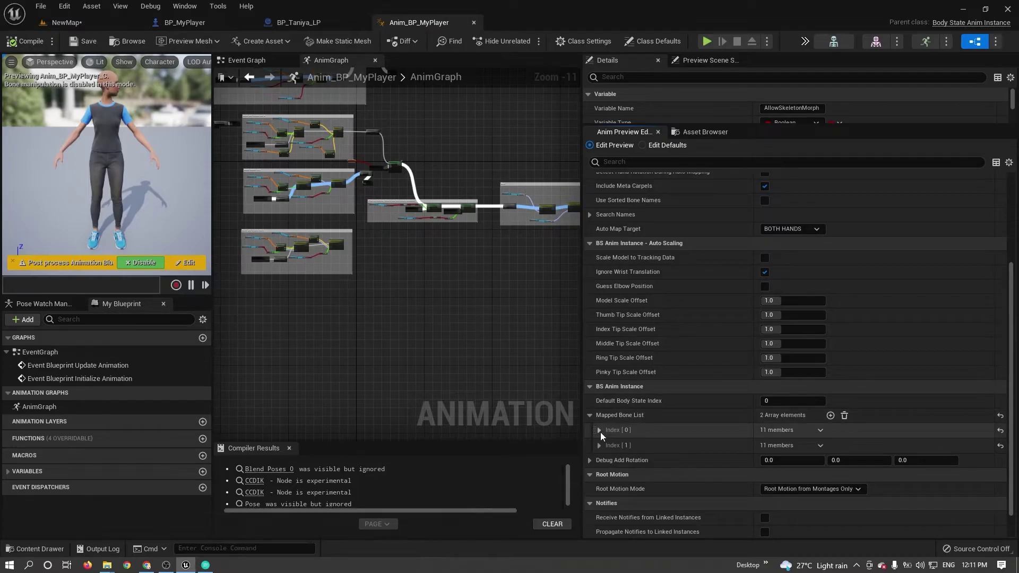
{"action": "scroll", "coordinate": [600, 432], "scroll_direction": "down", "scroll_amount": 2}
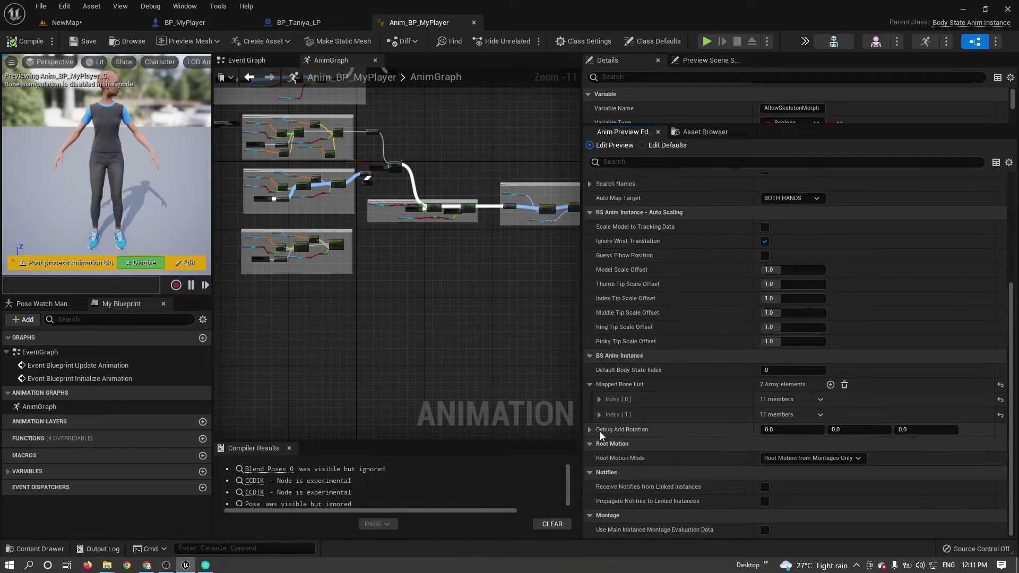
{"action": "left_click", "coordinate": [599, 400]}
{"action": "scroll", "coordinate": [761, 399], "scroll_direction": "down", "scroll_amount": 5}
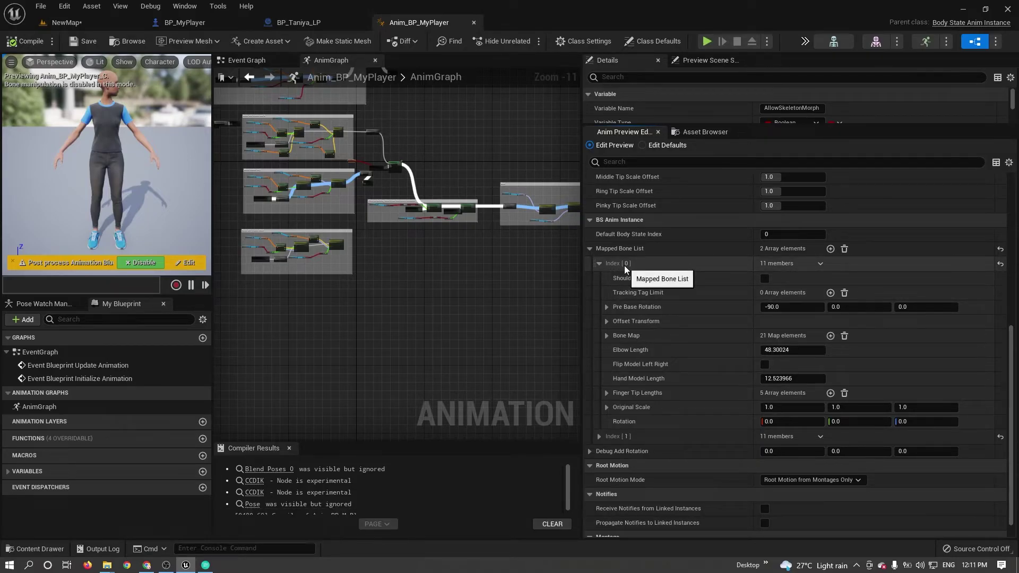
{"action": "left_click", "coordinate": [607, 337]}
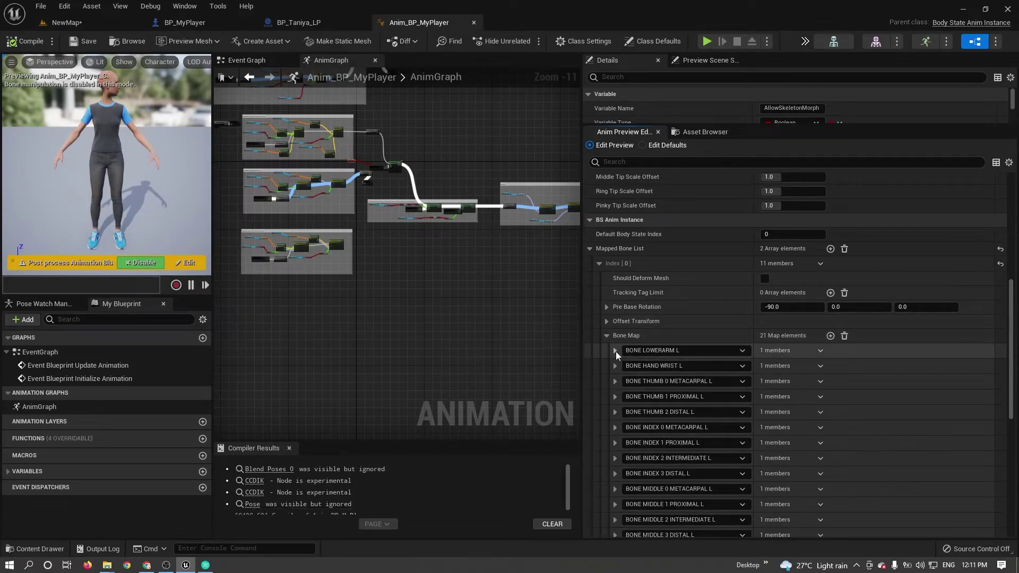
{"action": "left_click", "coordinate": [616, 352]}
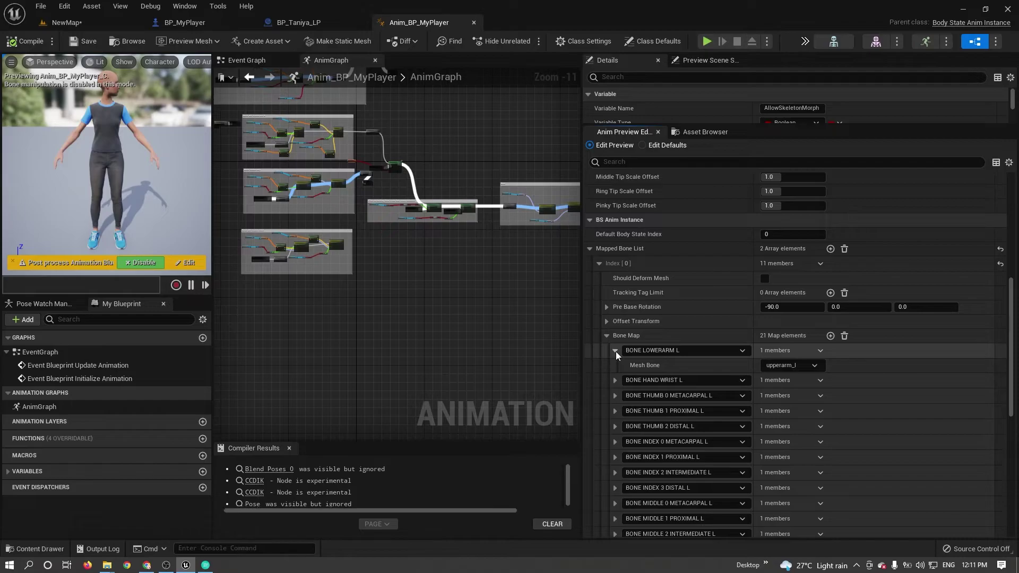
{"action": "left_click", "coordinate": [800, 365]}
{"action": "left_click", "coordinate": [837, 210]}
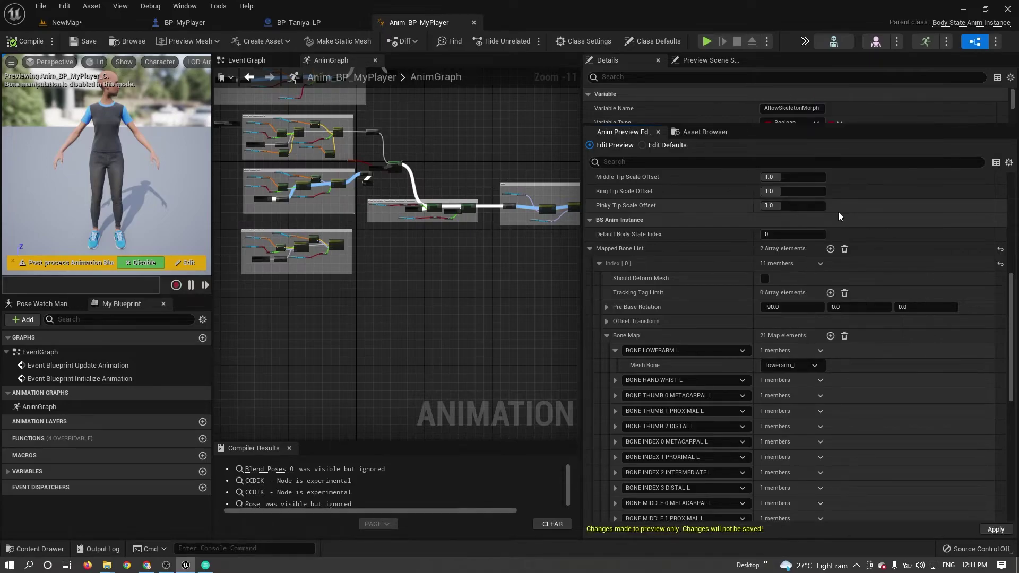
{"action": "left_click", "coordinate": [614, 350]}
Map BONE HAND WRIST L to hand_l and recheck the lower-arm and wrist mappings.
{"action": "left_click", "coordinate": [615, 366]}
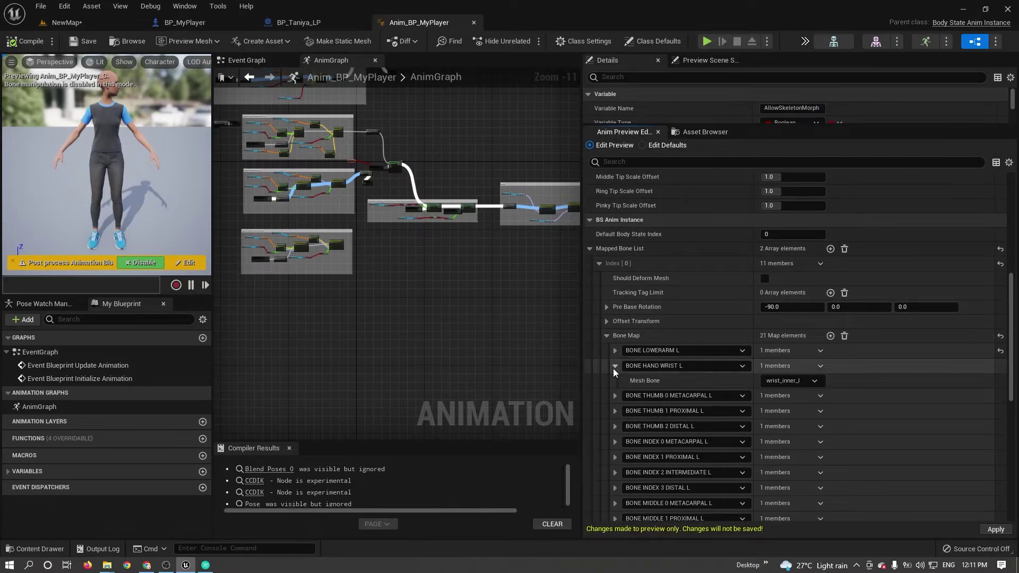
{"action": "left_click", "coordinate": [803, 380]}
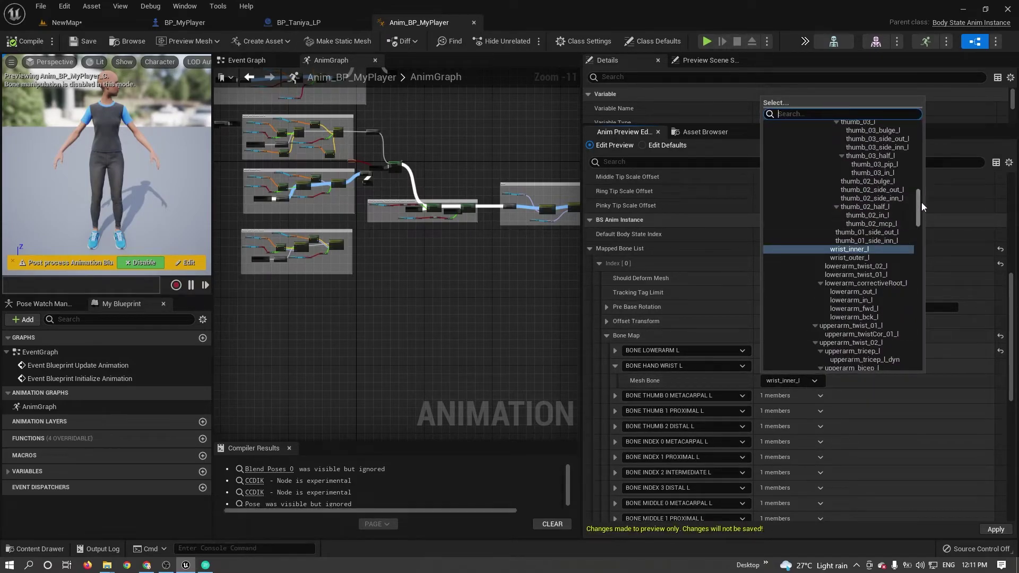
{"action": "left_click_drag", "start_coordinate": [918, 206], "coordinate": [918, 142]}
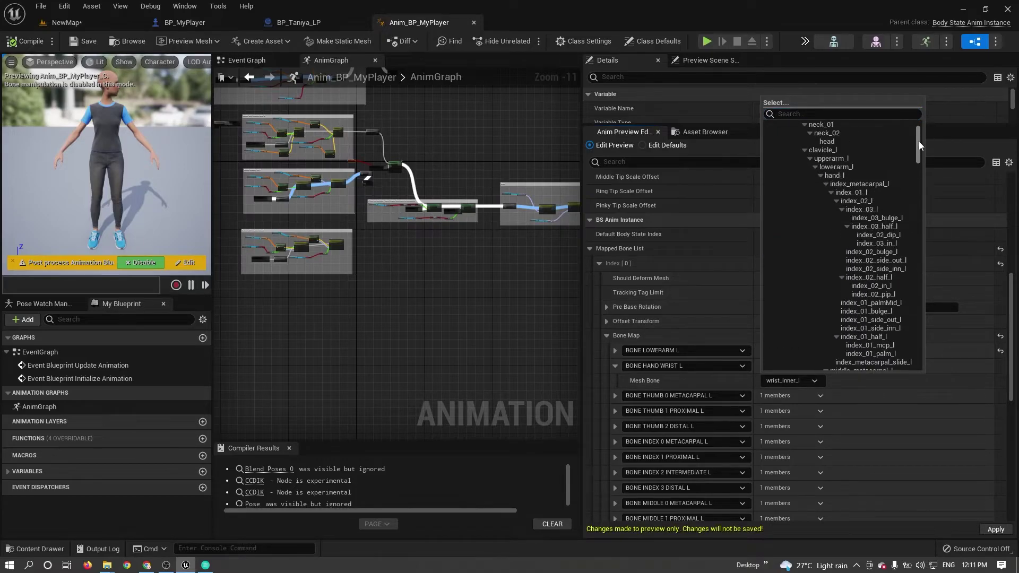
{"action": "left_click", "coordinate": [858, 189]}
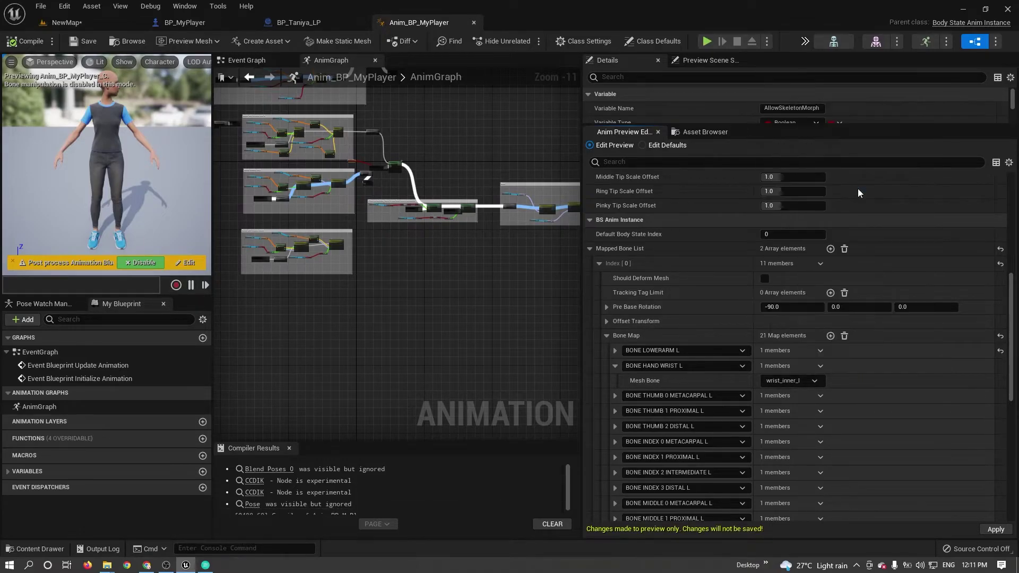
{"action": "left_click", "coordinate": [615, 366]}
{"action": "left_click", "coordinate": [614, 381]}
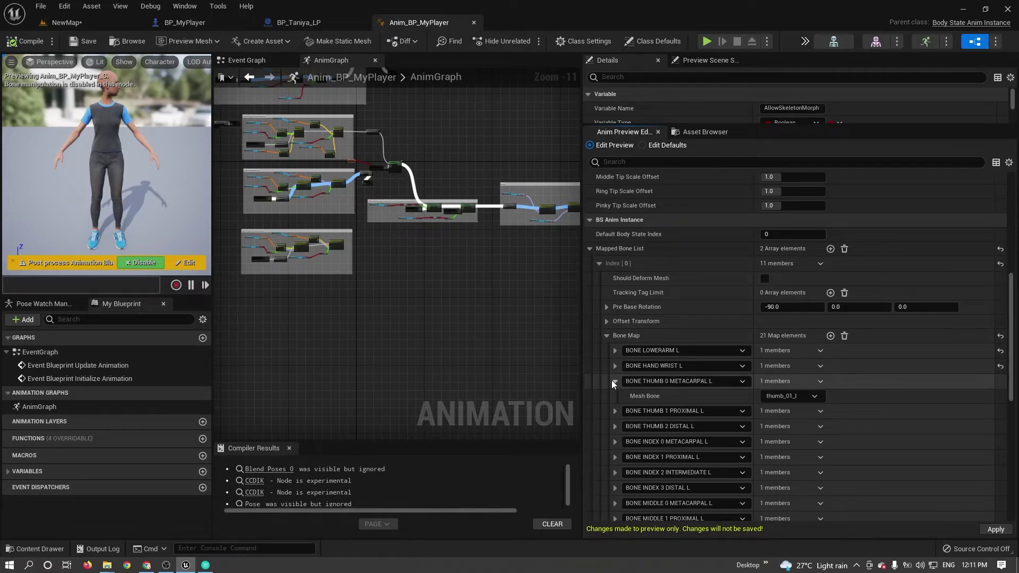
{"action": "left_click", "coordinate": [614, 366]}
{"action": "left_click", "coordinate": [615, 351]}
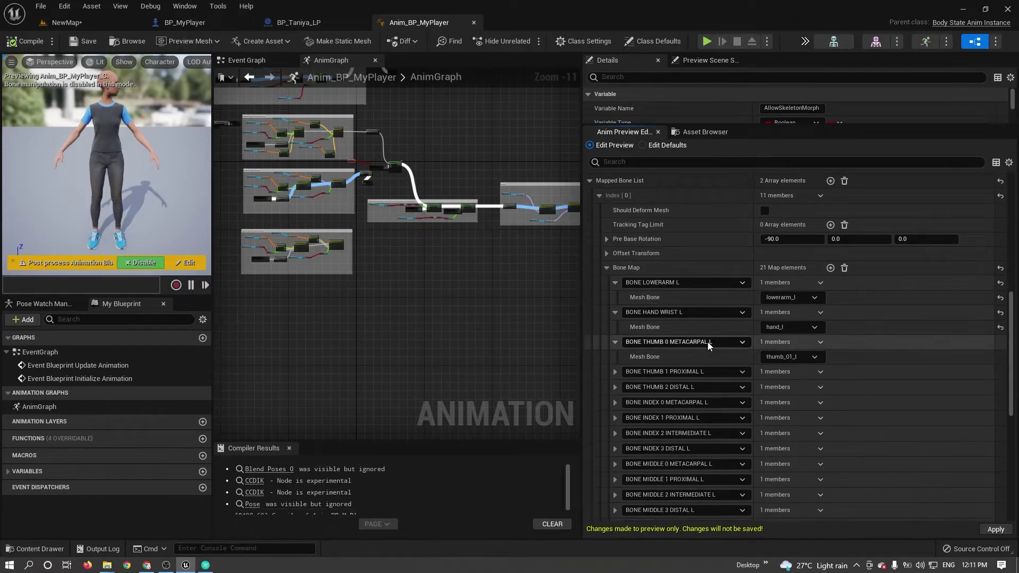
{"action": "scroll", "coordinate": [722, 329], "scroll_direction": "down", "scroll_amount": 5}
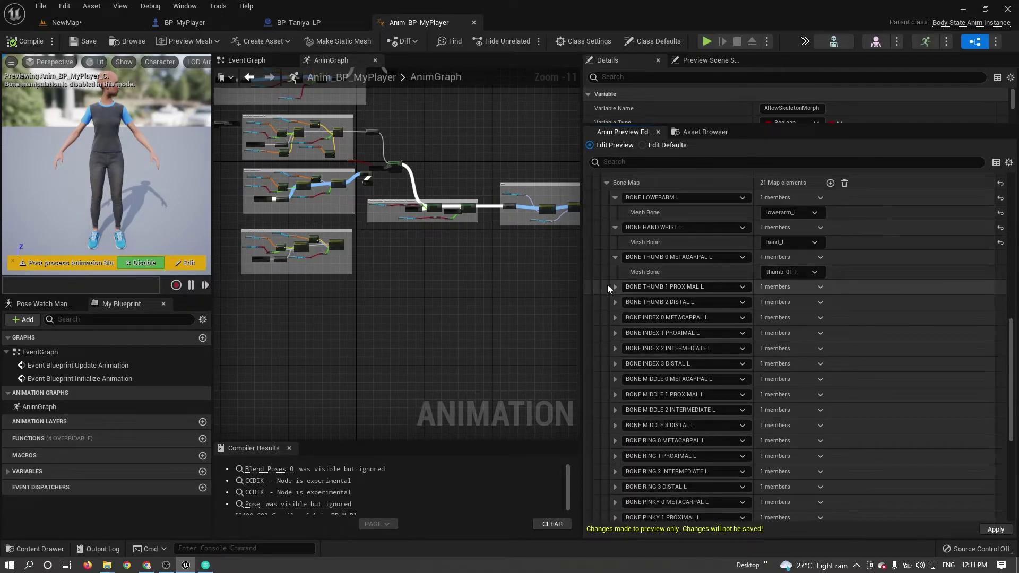
Check the mesh bones of the left thumb and index finger entries.
{"action": "left_click", "coordinate": [615, 286]}
{"action": "left_click", "coordinate": [615, 316]}
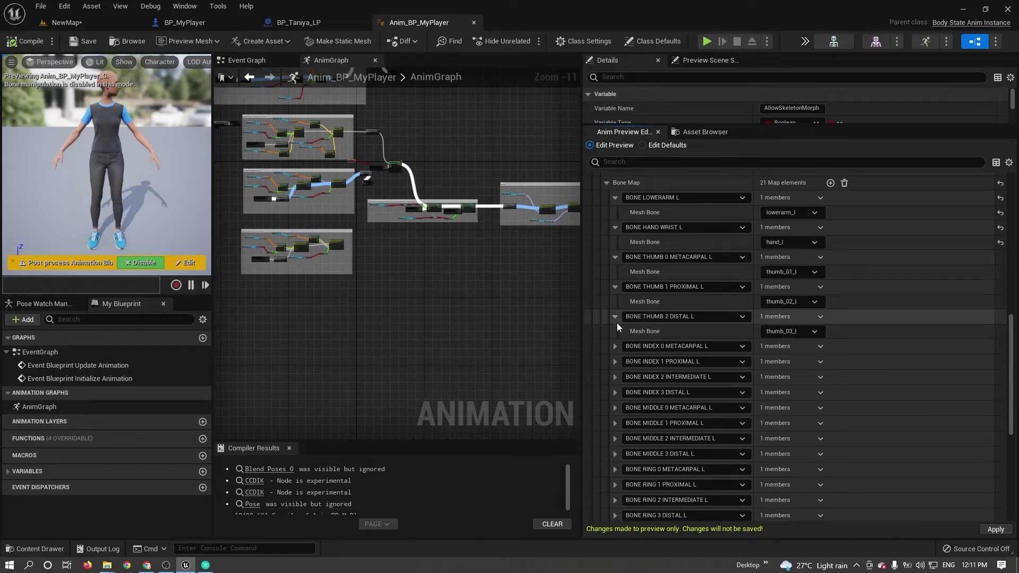
{"action": "scroll", "coordinate": [617, 325], "scroll_direction": "down", "scroll_amount": 2}
{"action": "left_click", "coordinate": [615, 278]}
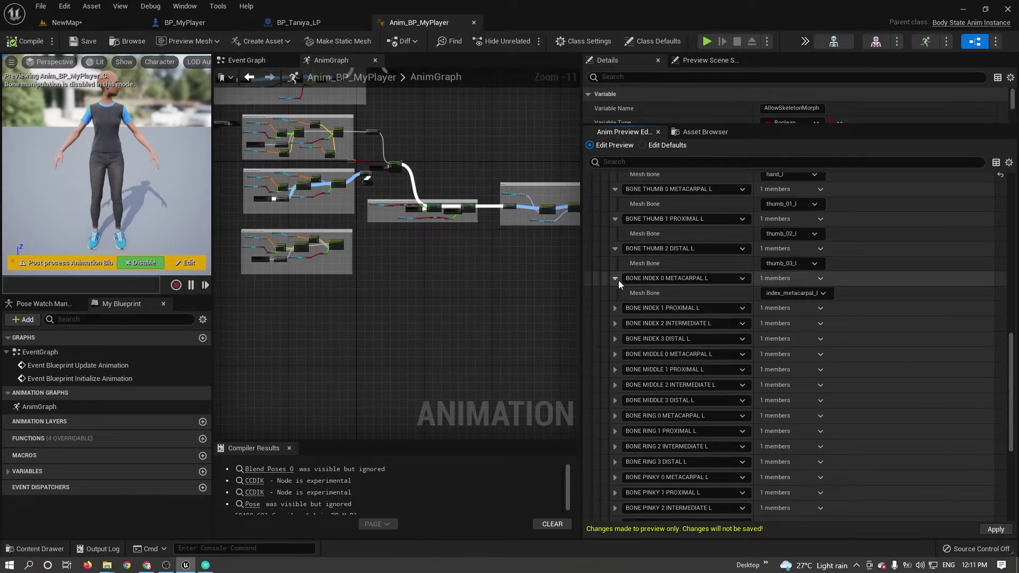
{"action": "left_click", "coordinate": [804, 295]}
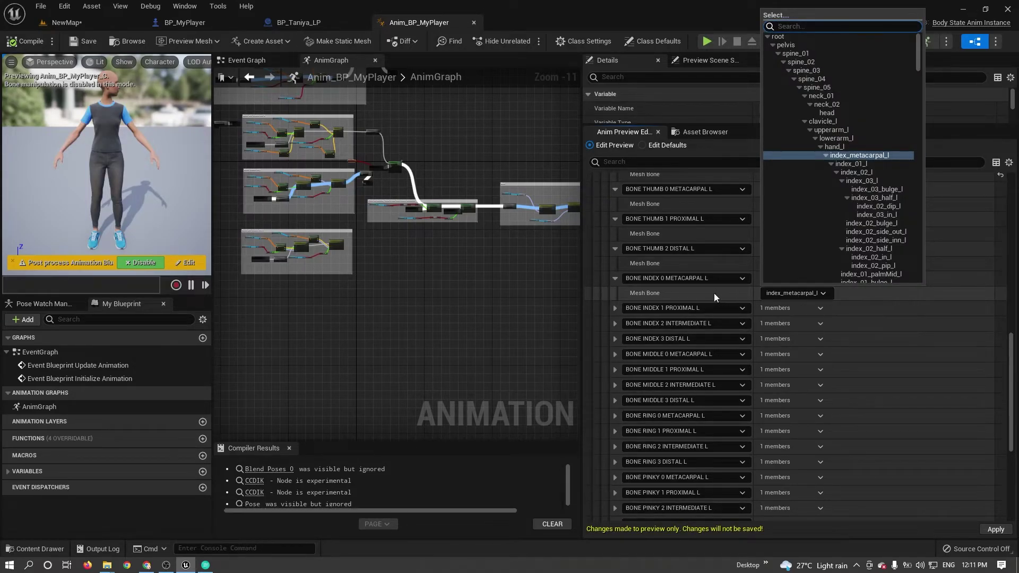
{"action": "left_click", "coordinate": [615, 308]}
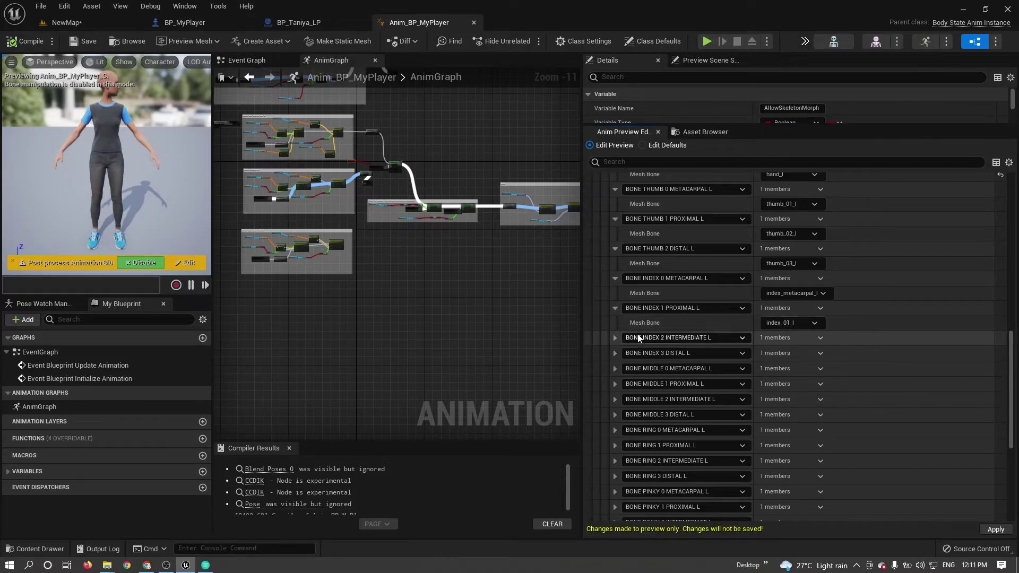
{"action": "left_click", "coordinate": [615, 338]}
{"action": "left_click", "coordinate": [615, 367]}
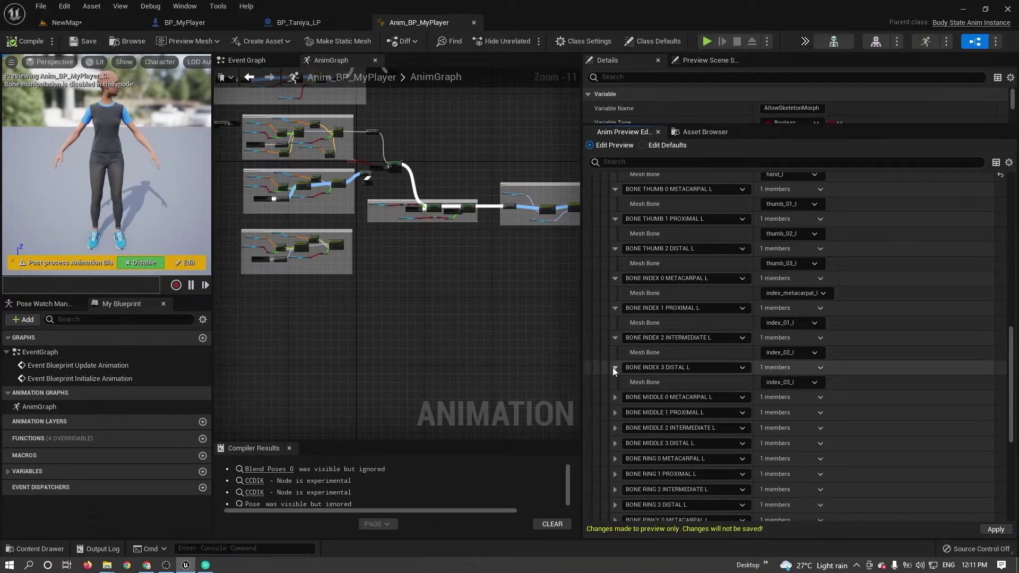
{"action": "scroll", "coordinate": [805, 383], "scroll_direction": "down", "scroll_amount": 3}
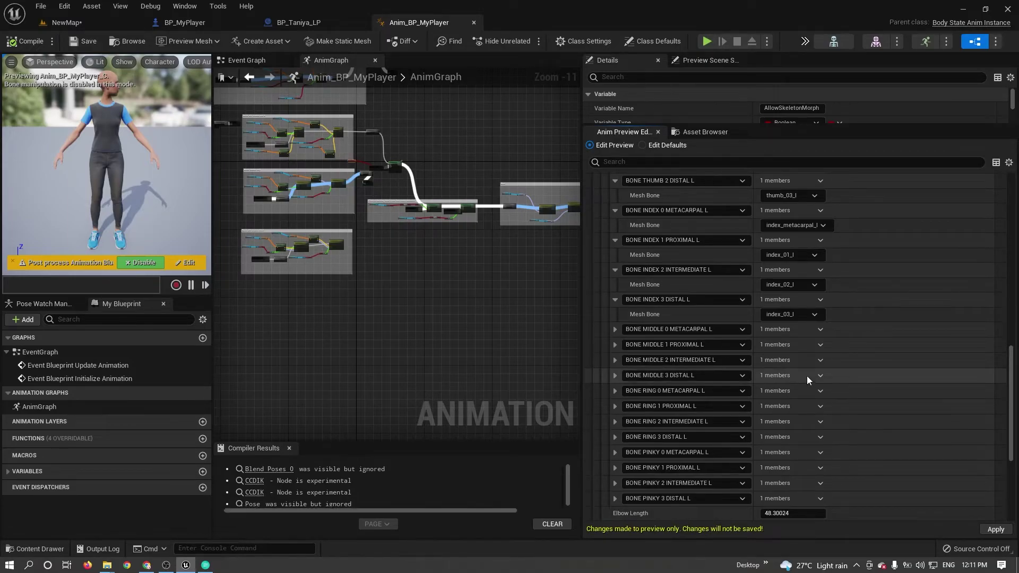
Check the middle finger entries from metacarpal to distal.
{"action": "left_click", "coordinate": [615, 329]}
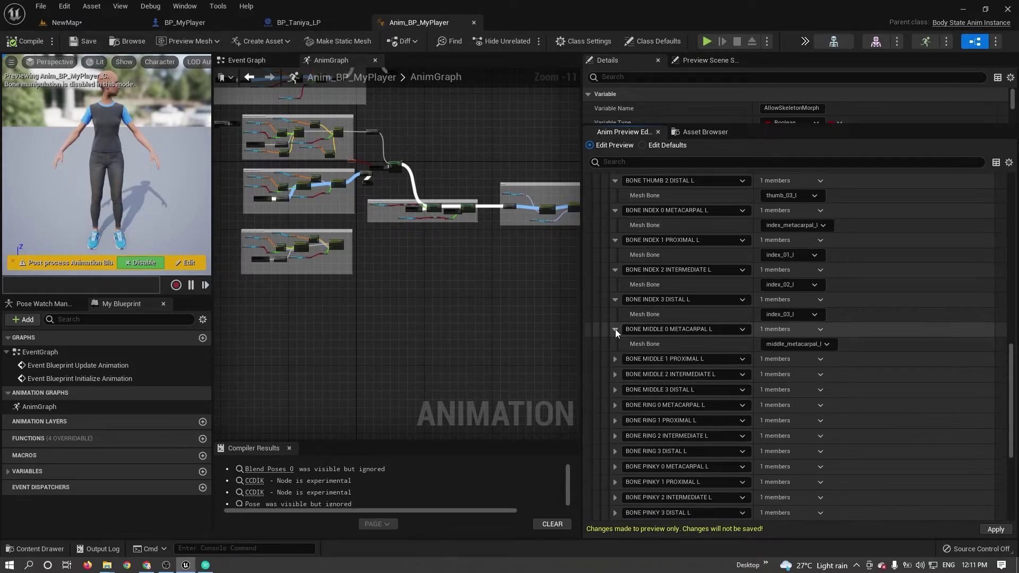
{"action": "left_click", "coordinate": [799, 344]}
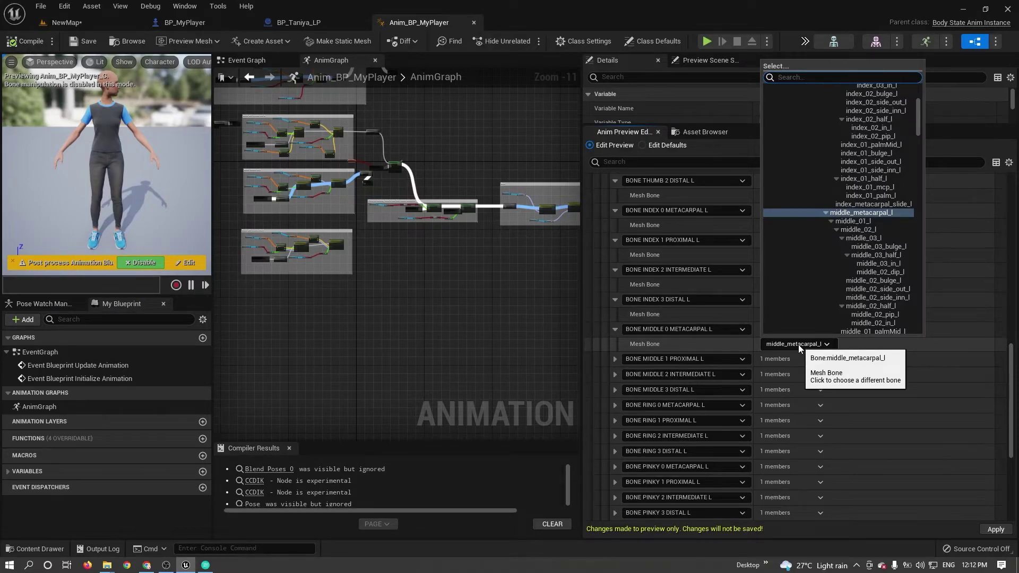
{"action": "left_click", "coordinate": [615, 359]}
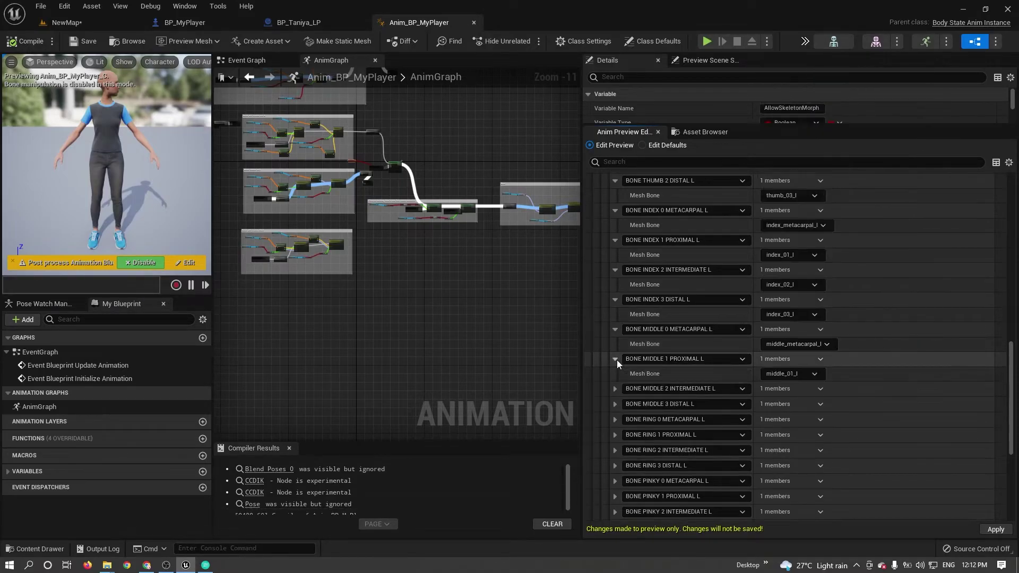
{"action": "left_click", "coordinate": [616, 388]}
{"action": "left_click", "coordinate": [616, 419]}
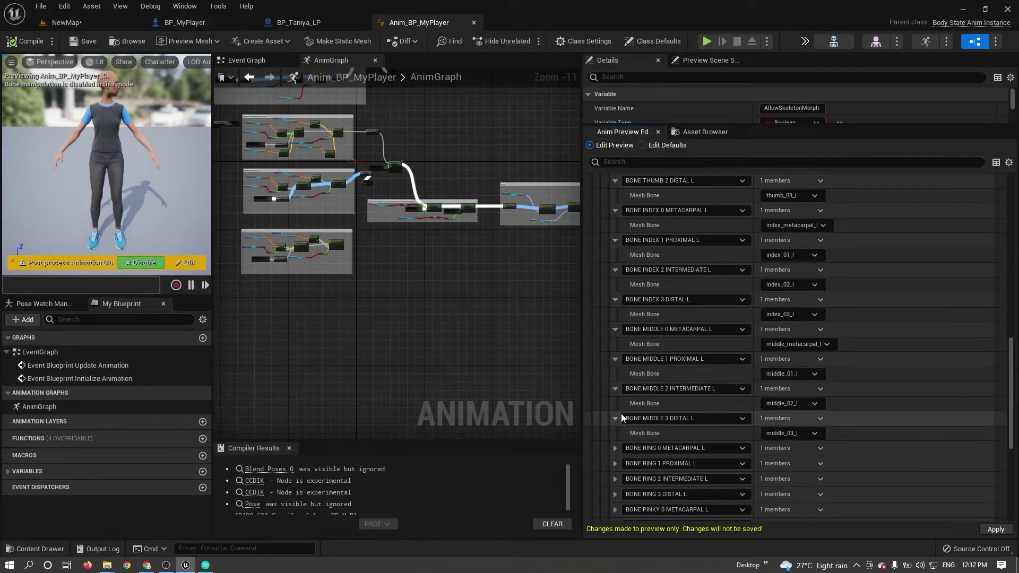
{"action": "scroll", "coordinate": [621, 413], "scroll_direction": "down", "scroll_amount": 2}
Verify the ring finger entries through ring_03_l and apply the bone map to the blueprint.
{"action": "left_click", "coordinate": [614, 330]}
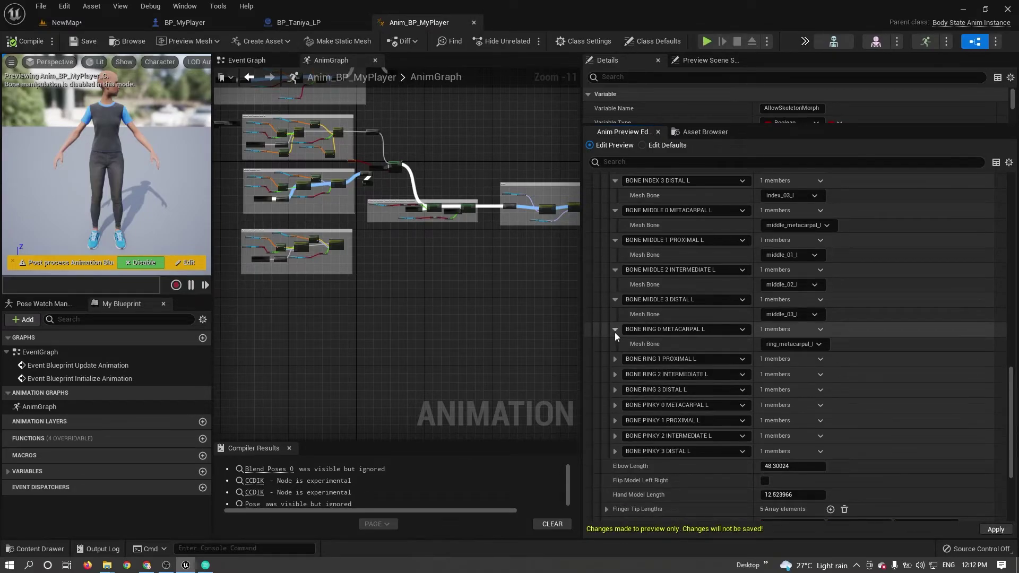
{"action": "left_click", "coordinate": [614, 359]}
{"action": "left_click", "coordinate": [615, 388]}
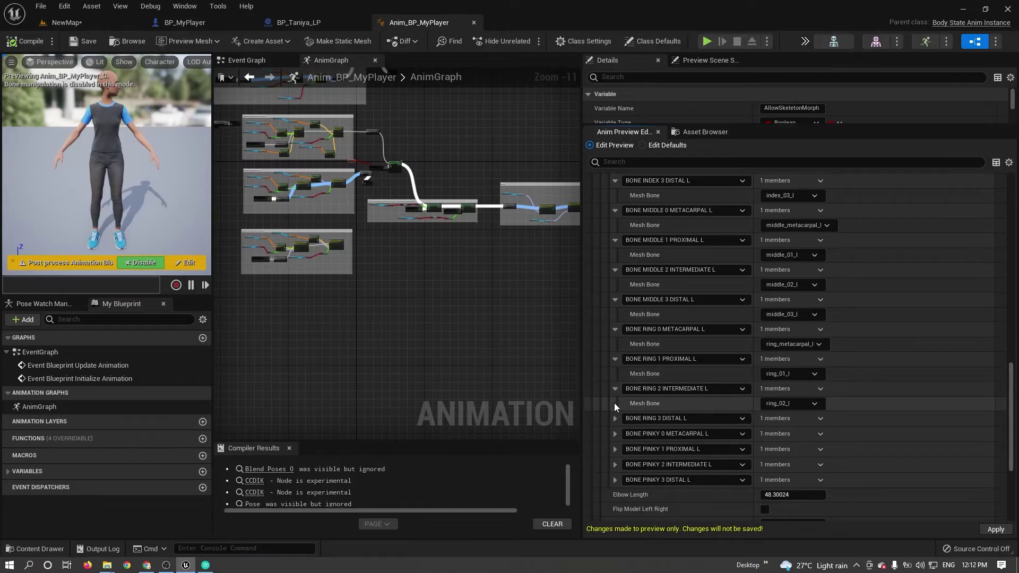
{"action": "left_click", "coordinate": [616, 418]}
{"action": "scroll", "coordinate": [622, 413], "scroll_direction": "down", "scroll_amount": 3}
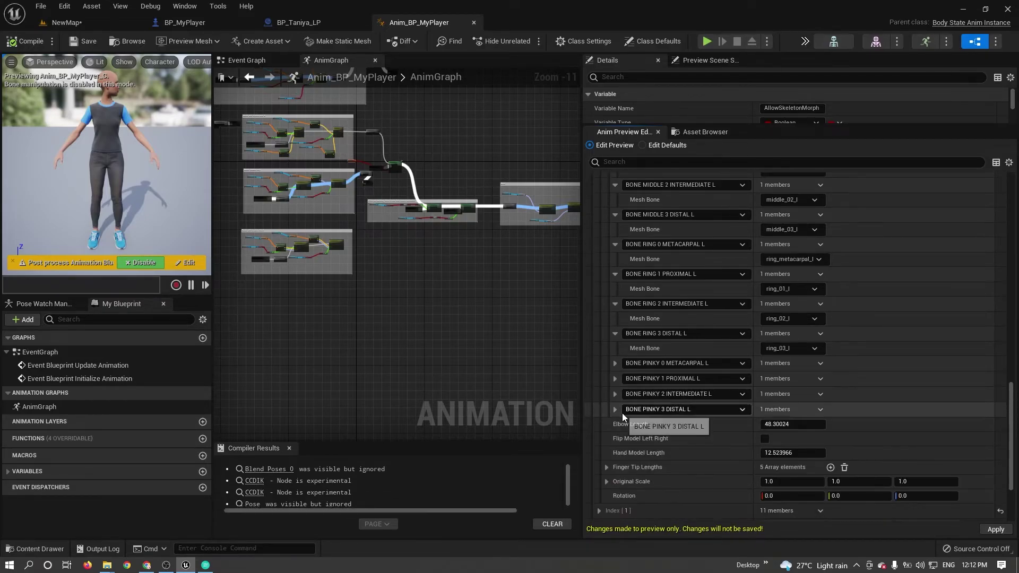
{"action": "left_click", "coordinate": [996, 529]}
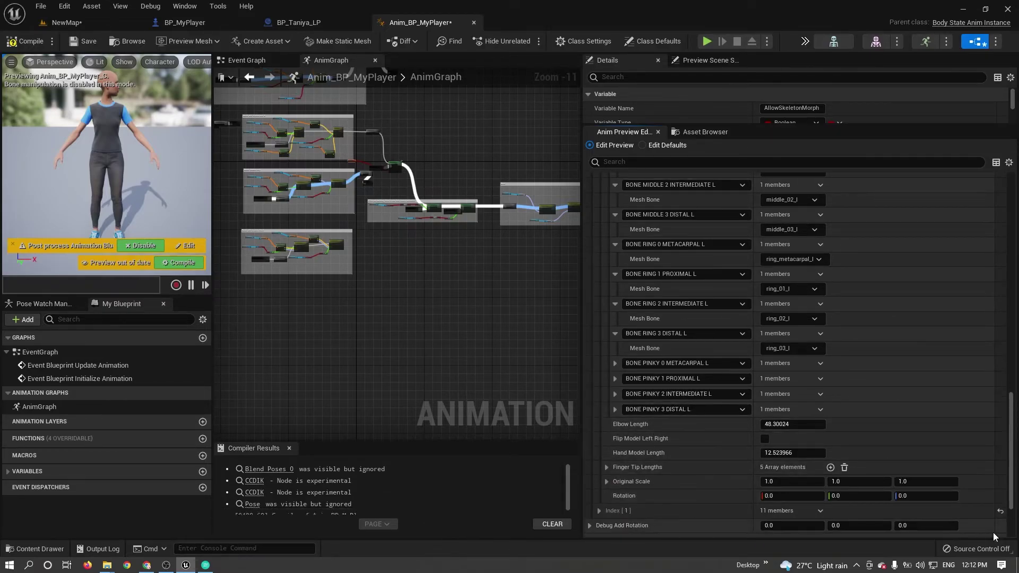
{"action": "scroll", "coordinate": [663, 237], "scroll_direction": "up", "scroll_amount": 2}
{"action": "scroll", "coordinate": [664, 234], "scroll_direction": "up", "scroll_amount": 15}
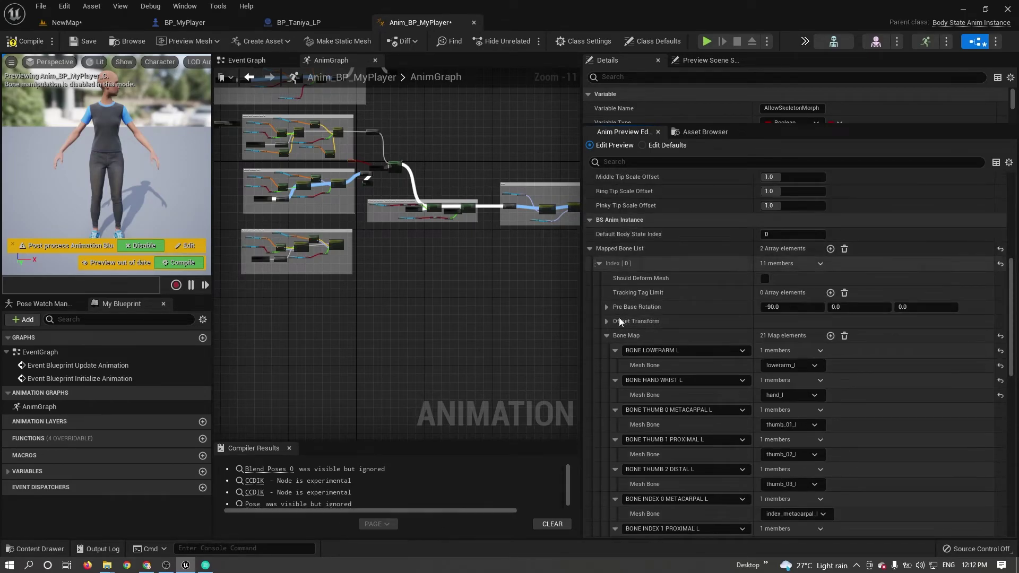
Collapse the left hand's mapped bone settings and expand the right hand's Bone Map.
{"action": "left_click", "coordinate": [606, 336]}
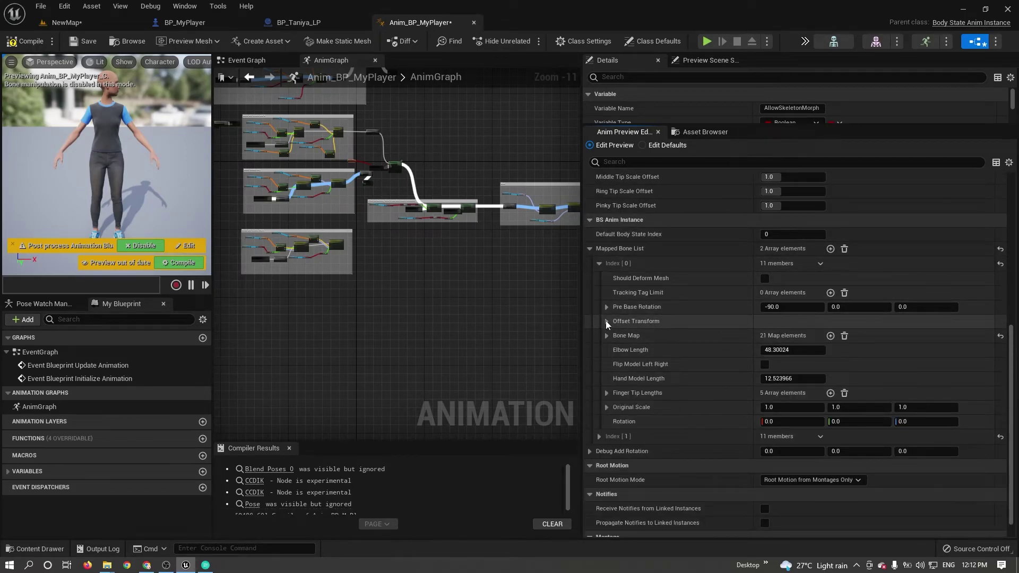
{"action": "left_click", "coordinate": [599, 263]}
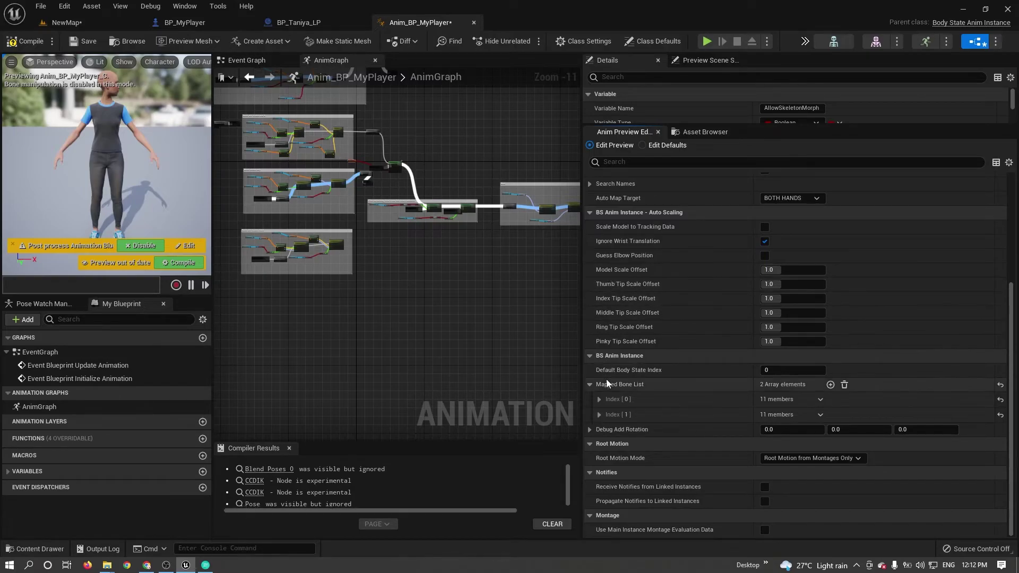
{"action": "left_click", "coordinate": [600, 414]}
{"action": "scroll", "coordinate": [601, 417], "scroll_direction": "down", "scroll_amount": 5}
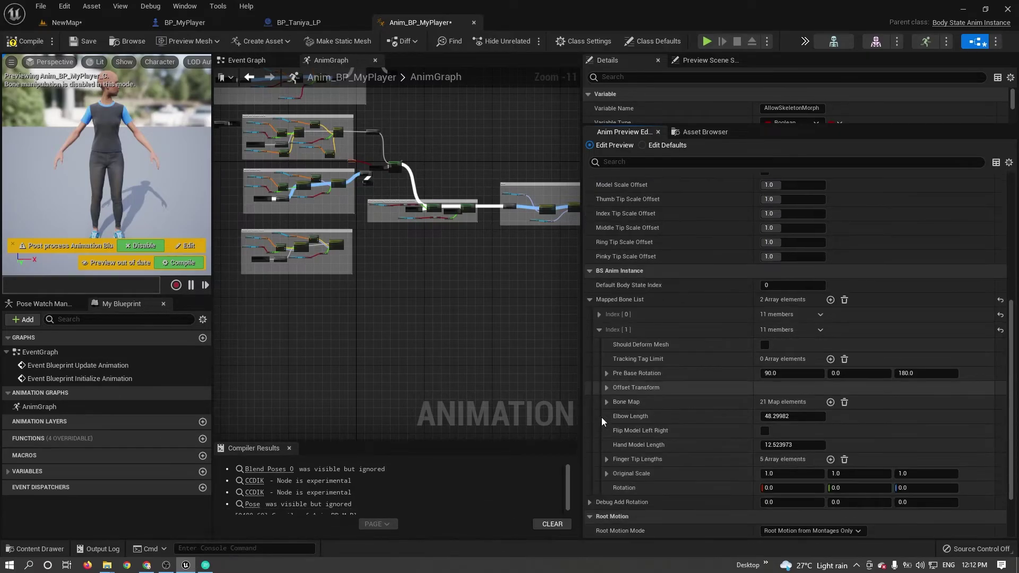
{"action": "left_click", "coordinate": [607, 330]}
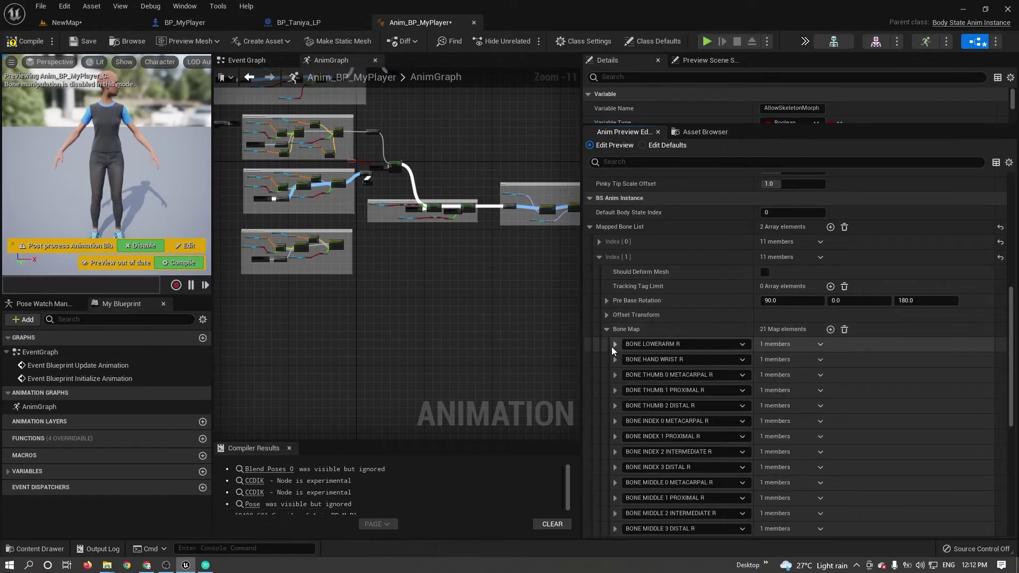
Map BONE LOWERARM R to lowerarm_r and BONE HAND WRIST R to hand_r, then apply.
{"action": "left_click", "coordinate": [780, 359]}
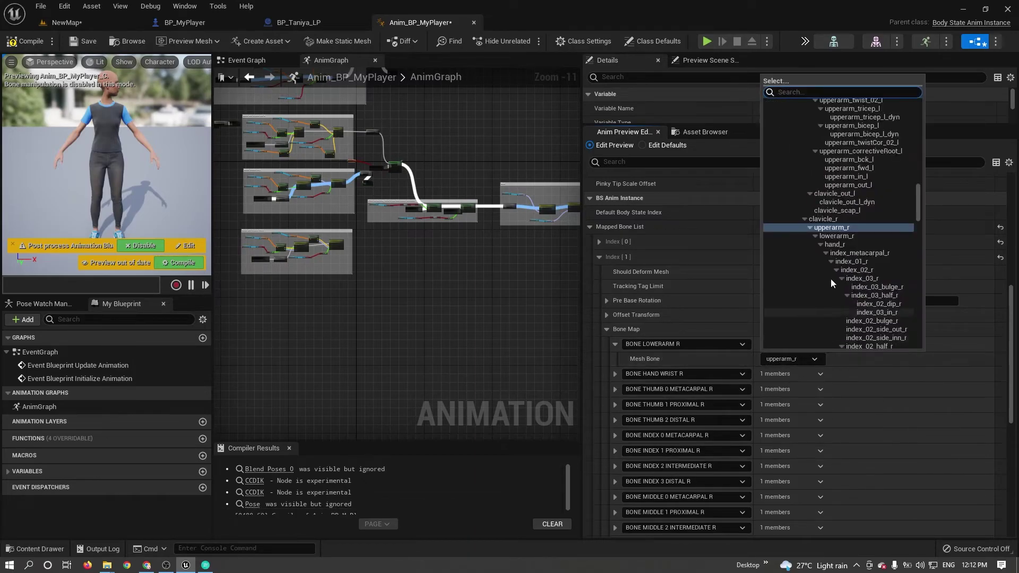
{"action": "left_click", "coordinate": [844, 242]}
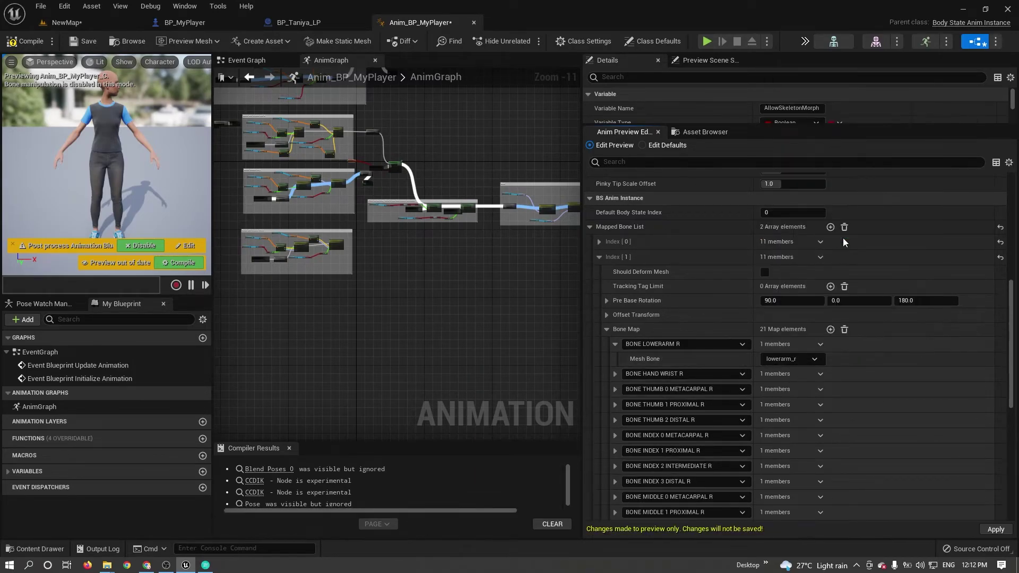
{"action": "left_click", "coordinate": [615, 344]}
{"action": "left_click", "coordinate": [615, 361]}
{"action": "left_click", "coordinate": [786, 375]}
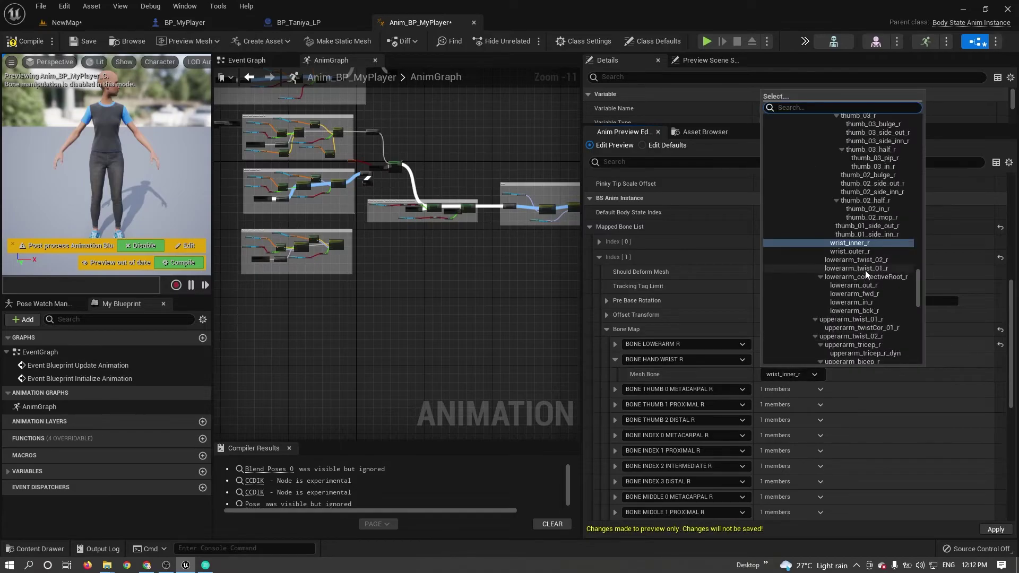
{"action": "left_click_drag", "start_coordinate": [919, 283], "coordinate": [919, 222]}
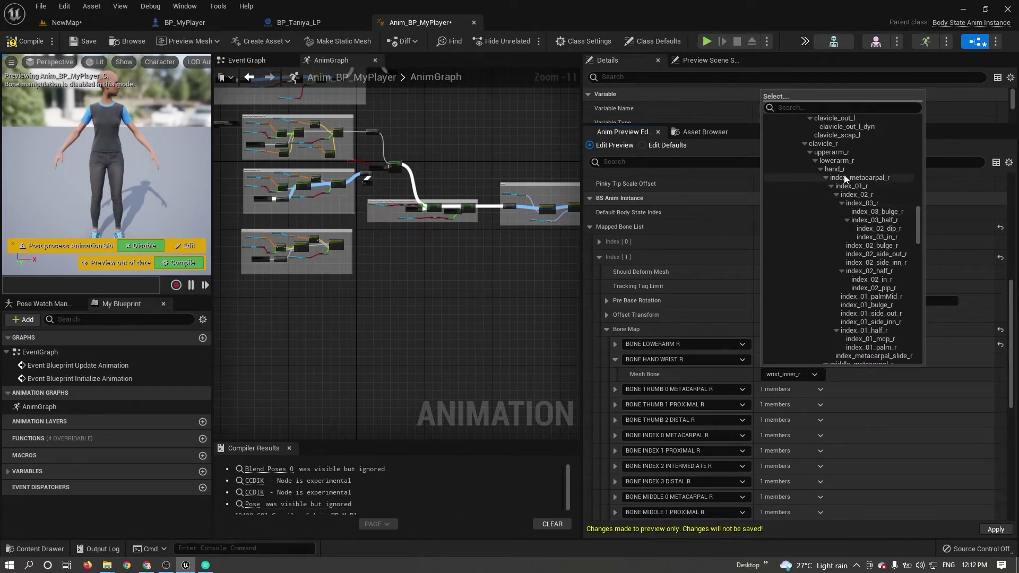
{"action": "left_click", "coordinate": [835, 169]}
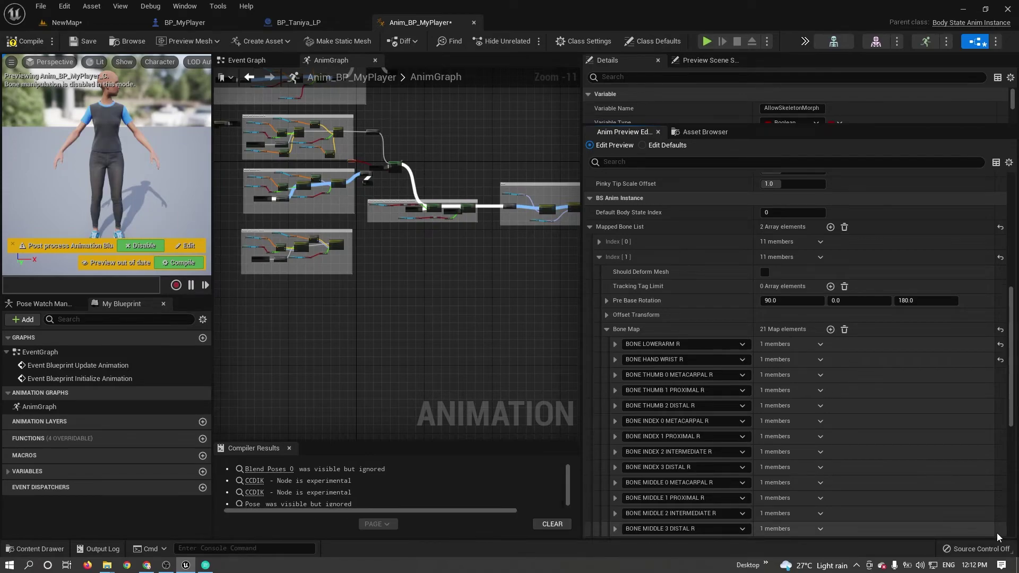
{"action": "left_click", "coordinate": [996, 532]}
Compile and save the animation blueprint, then play the NewMap level.
{"action": "left_click", "coordinate": [8, 42]}
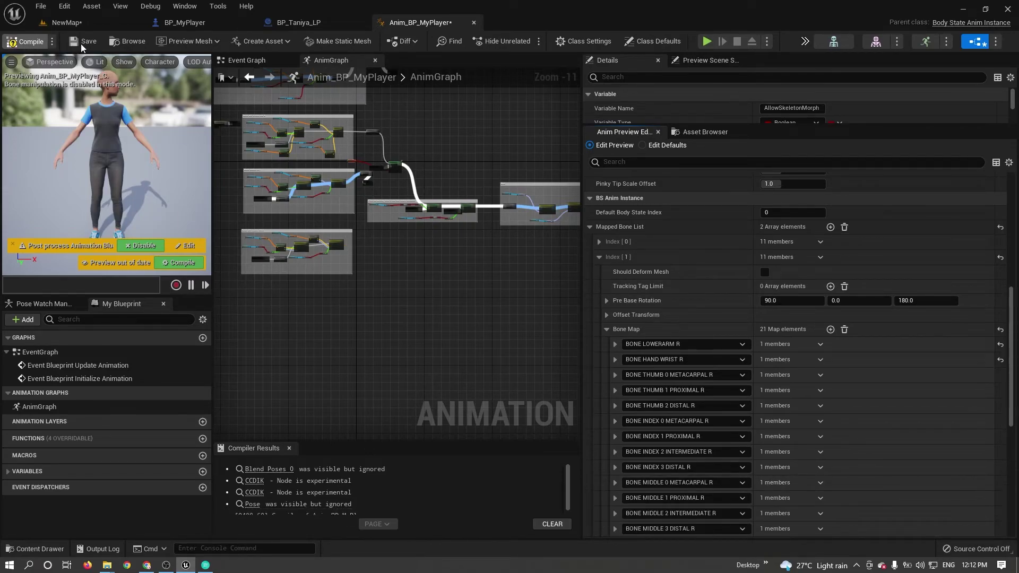
{"action": "left_click", "coordinate": [85, 42]}
{"action": "left_click", "coordinate": [116, 29]}
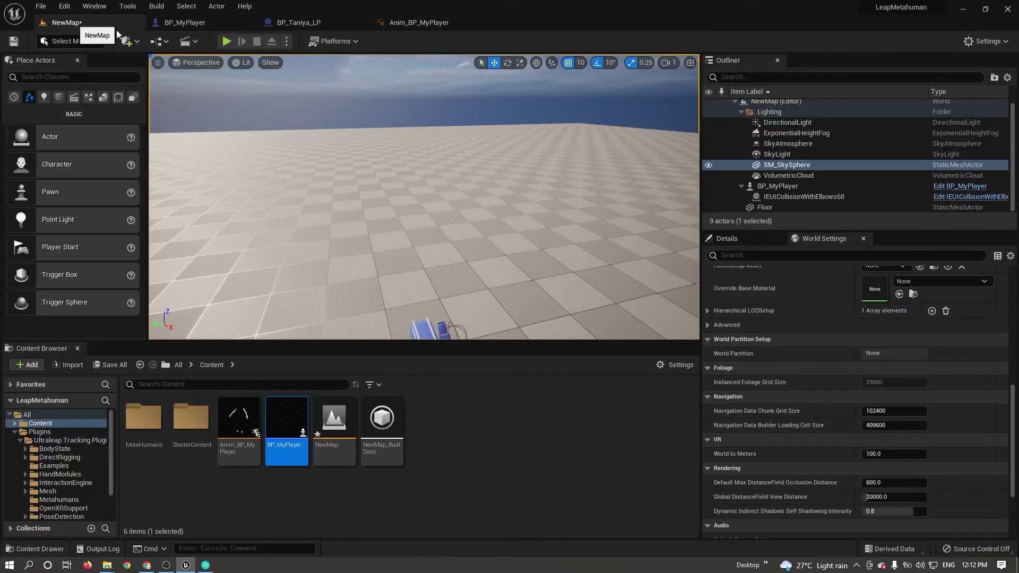
{"action": "left_click", "coordinate": [227, 41]}
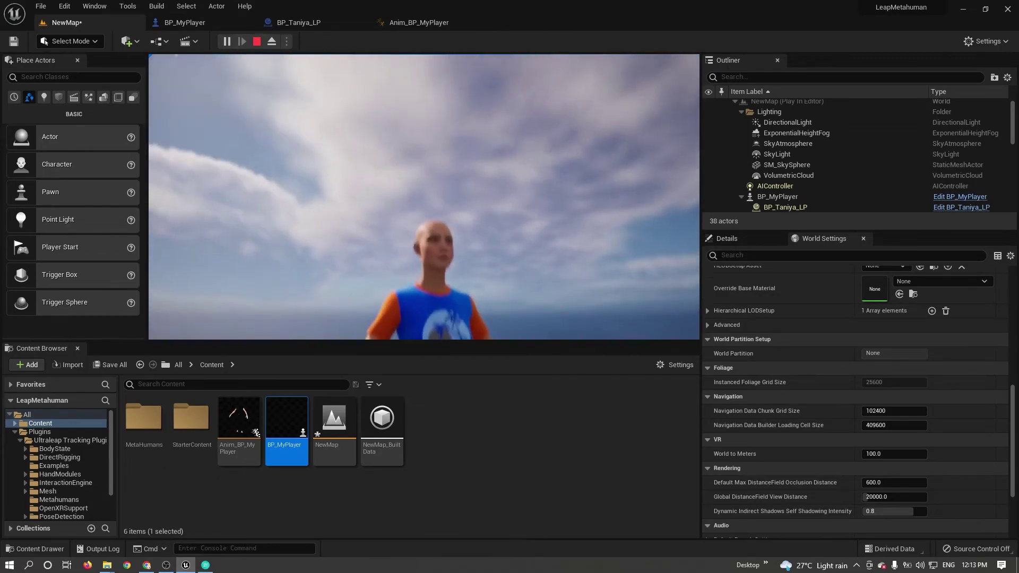
Stop play and arrange the Unreal editor and Ultraleap Control Panel windows side by side.
{"action": "key", "text": "Escape"}
{"action": "double_click", "coordinate": [586, 8]}
{"action": "left_click_drag", "start_coordinate": [408, 48], "coordinate": [343, 103]}
{"action": "left_click_drag", "start_coordinate": [805, 95], "coordinate": [863, 85]}
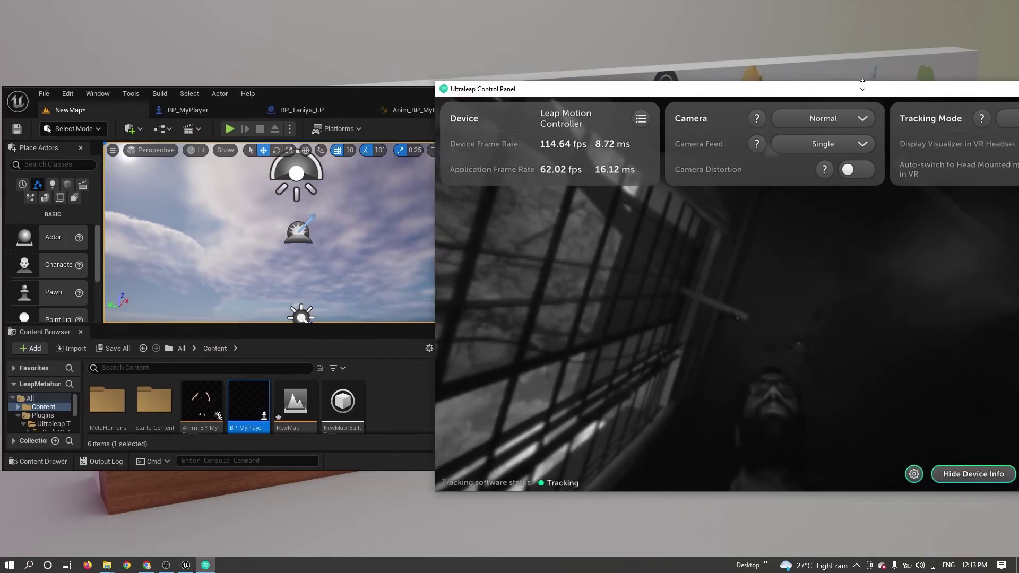
{"action": "left_click_drag", "start_coordinate": [755, 90], "coordinate": [820, 96]}
{"action": "left_click_drag", "start_coordinate": [352, 94], "coordinate": [371, 101]}
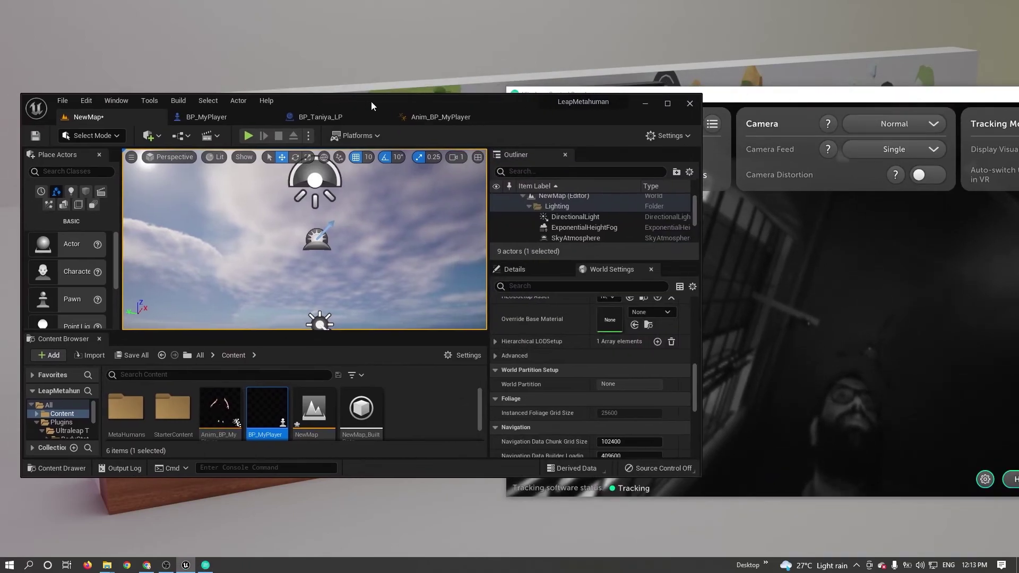
Play the level again in F11 fullscreen and give the game viewport input focus.
{"action": "left_click", "coordinate": [248, 136]}
{"action": "key", "text": "F11"}
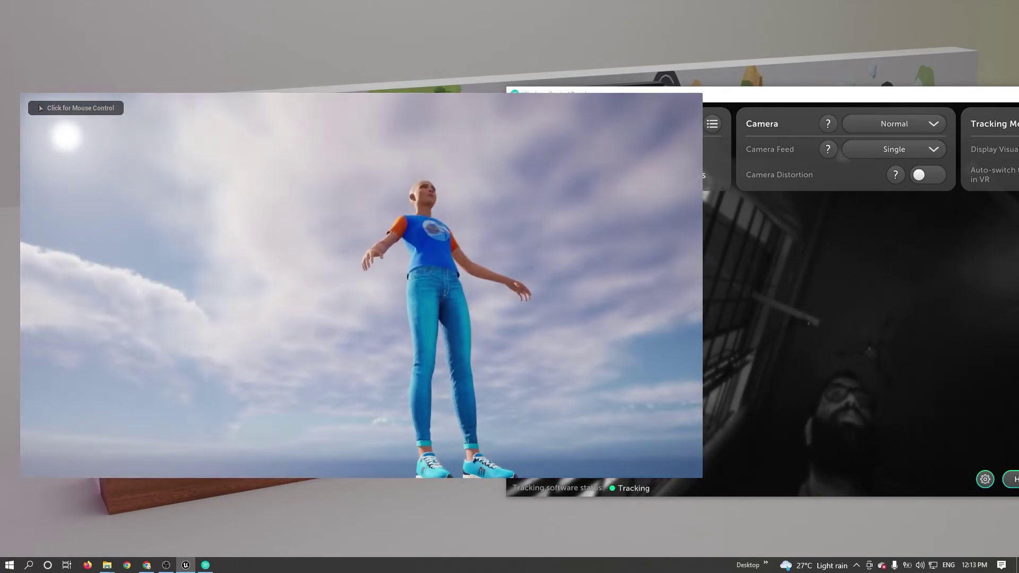
{"action": "left_click", "coordinate": [361, 286]}
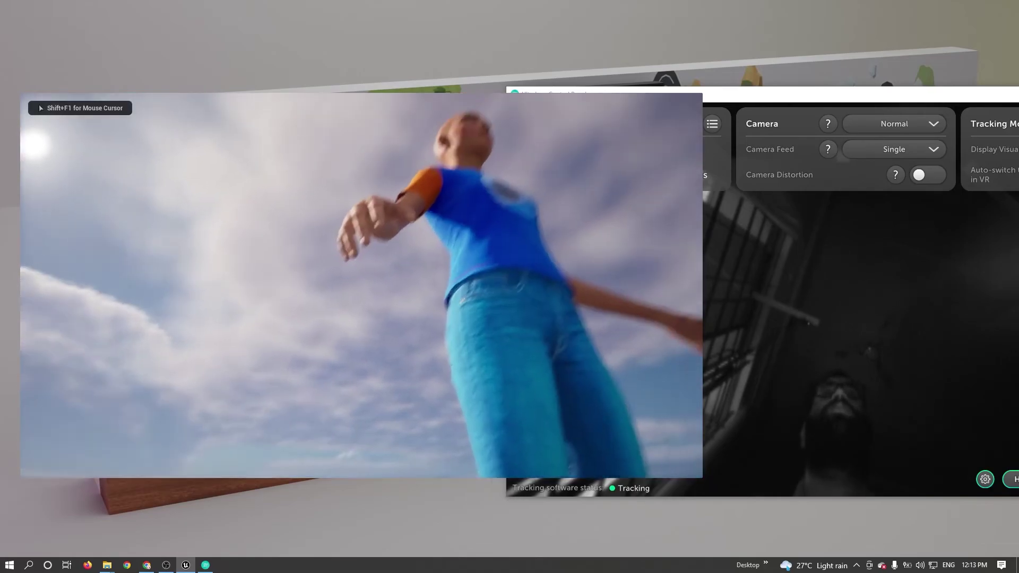